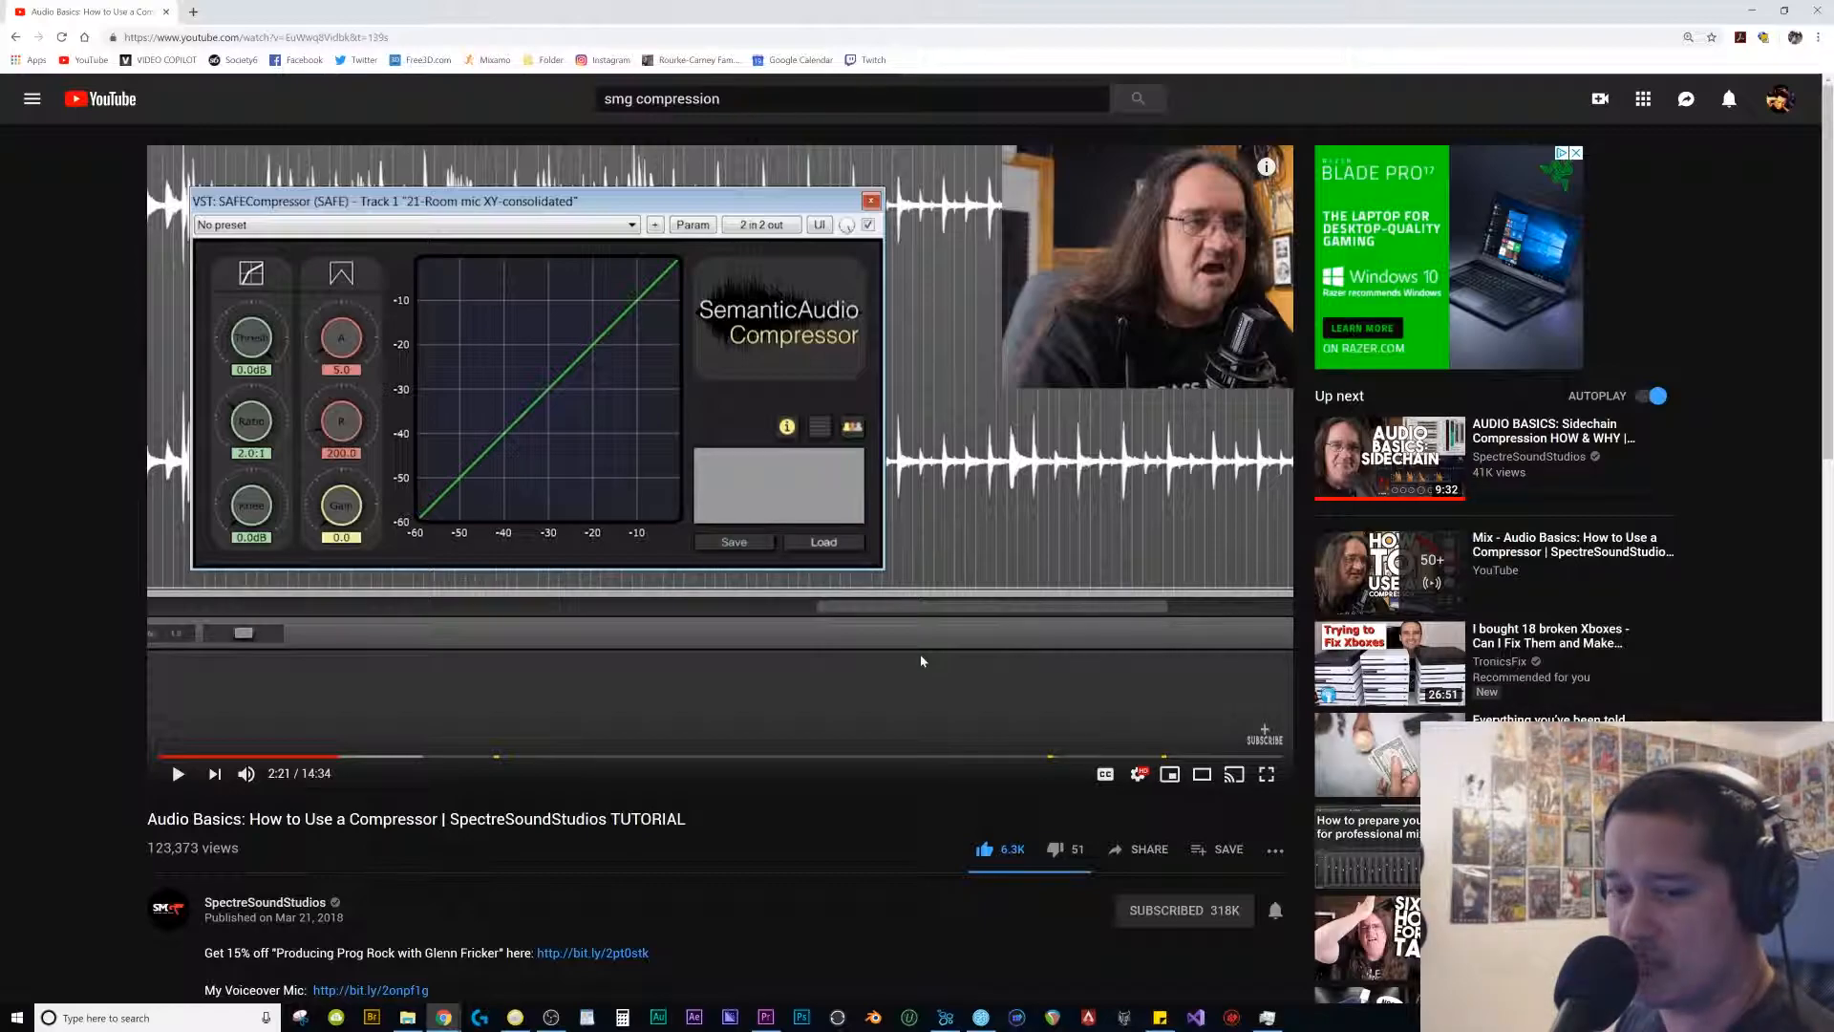
# - Switch to Premiere Pro and show the sequence's Audio Track Mixer with its effects and sends area expanded
pyautogui.click(765, 1016)
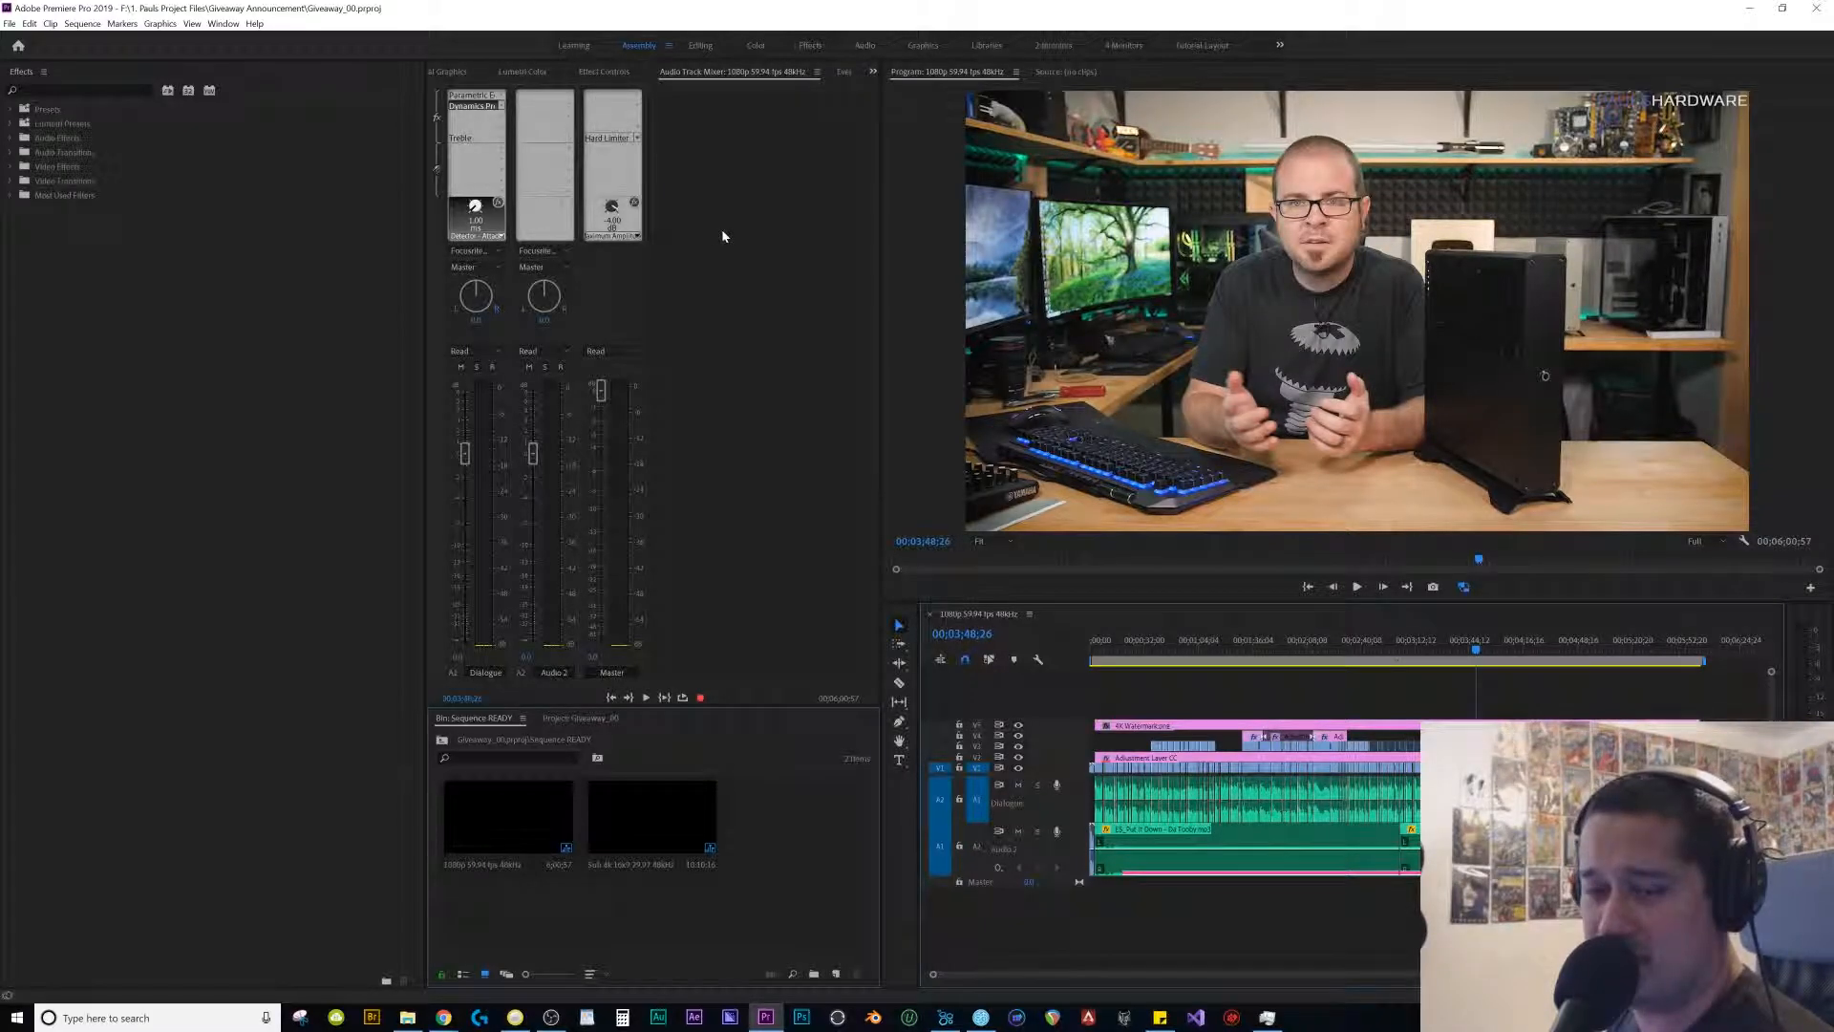
pyautogui.click(230, 24)
pyautogui.moveTo(421, 173)
pyautogui.click(499, 171)
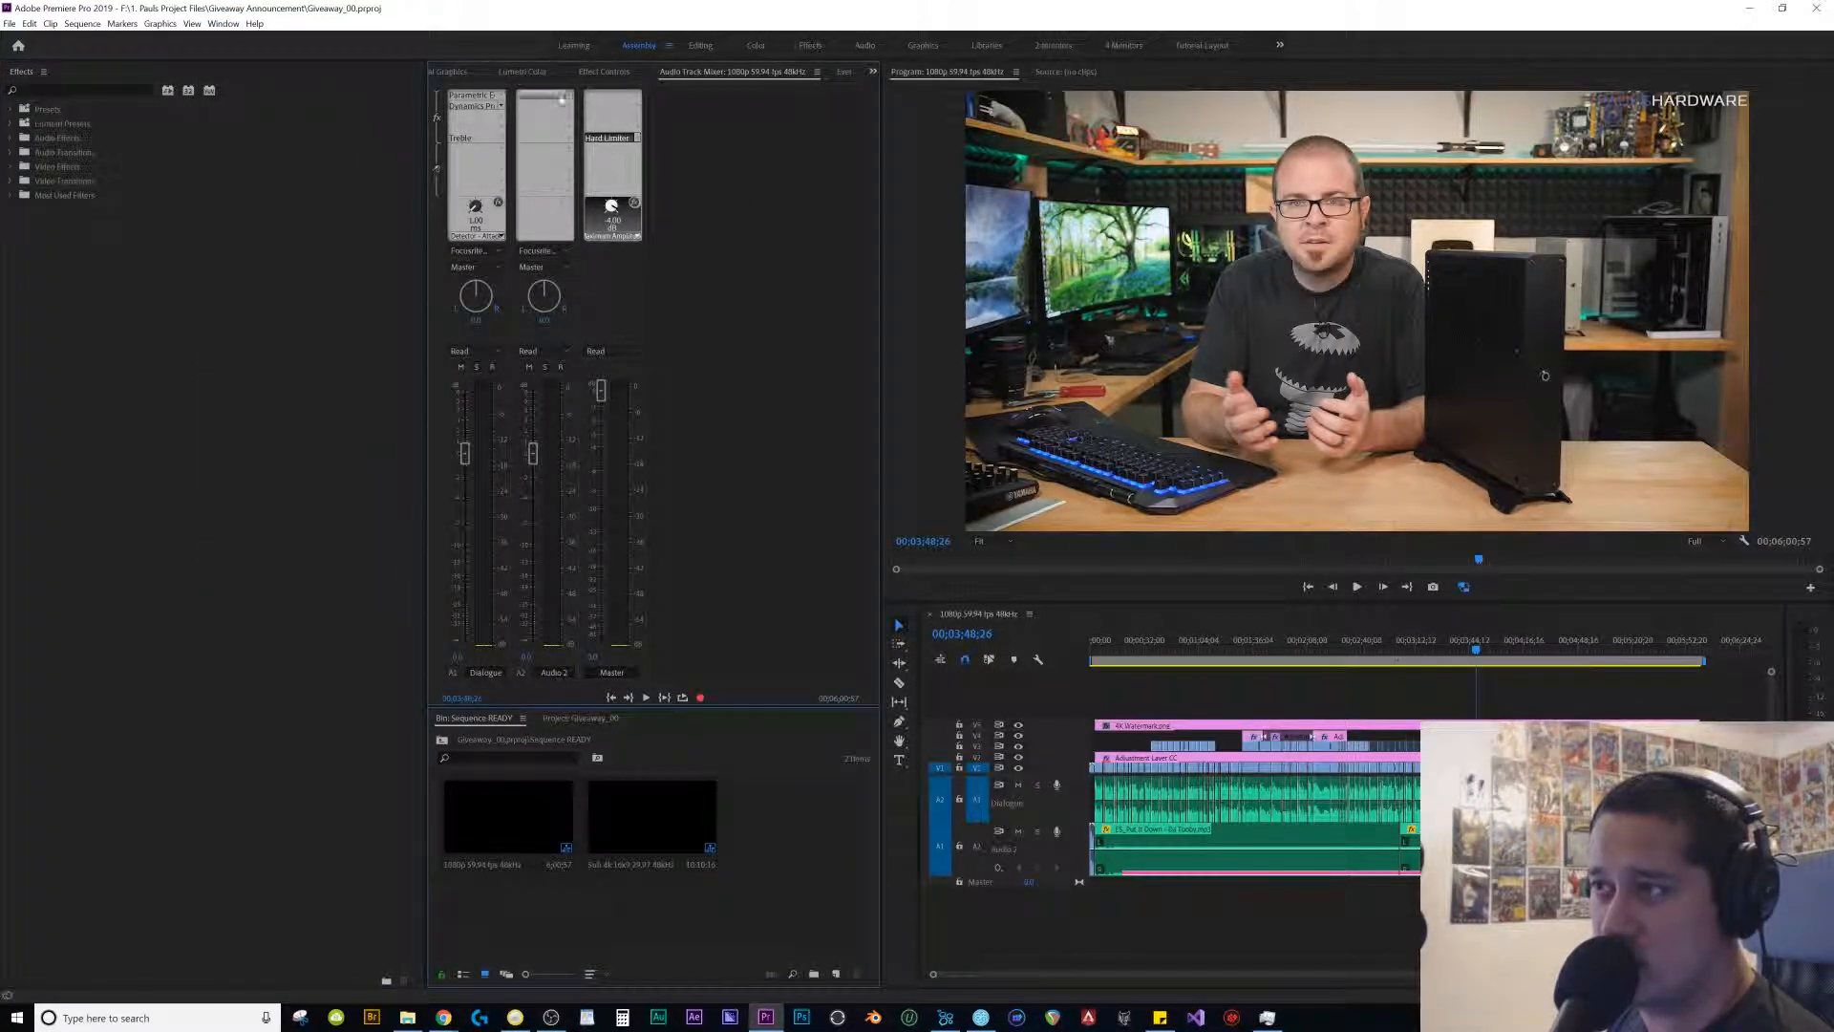
pyautogui.click(435, 91)
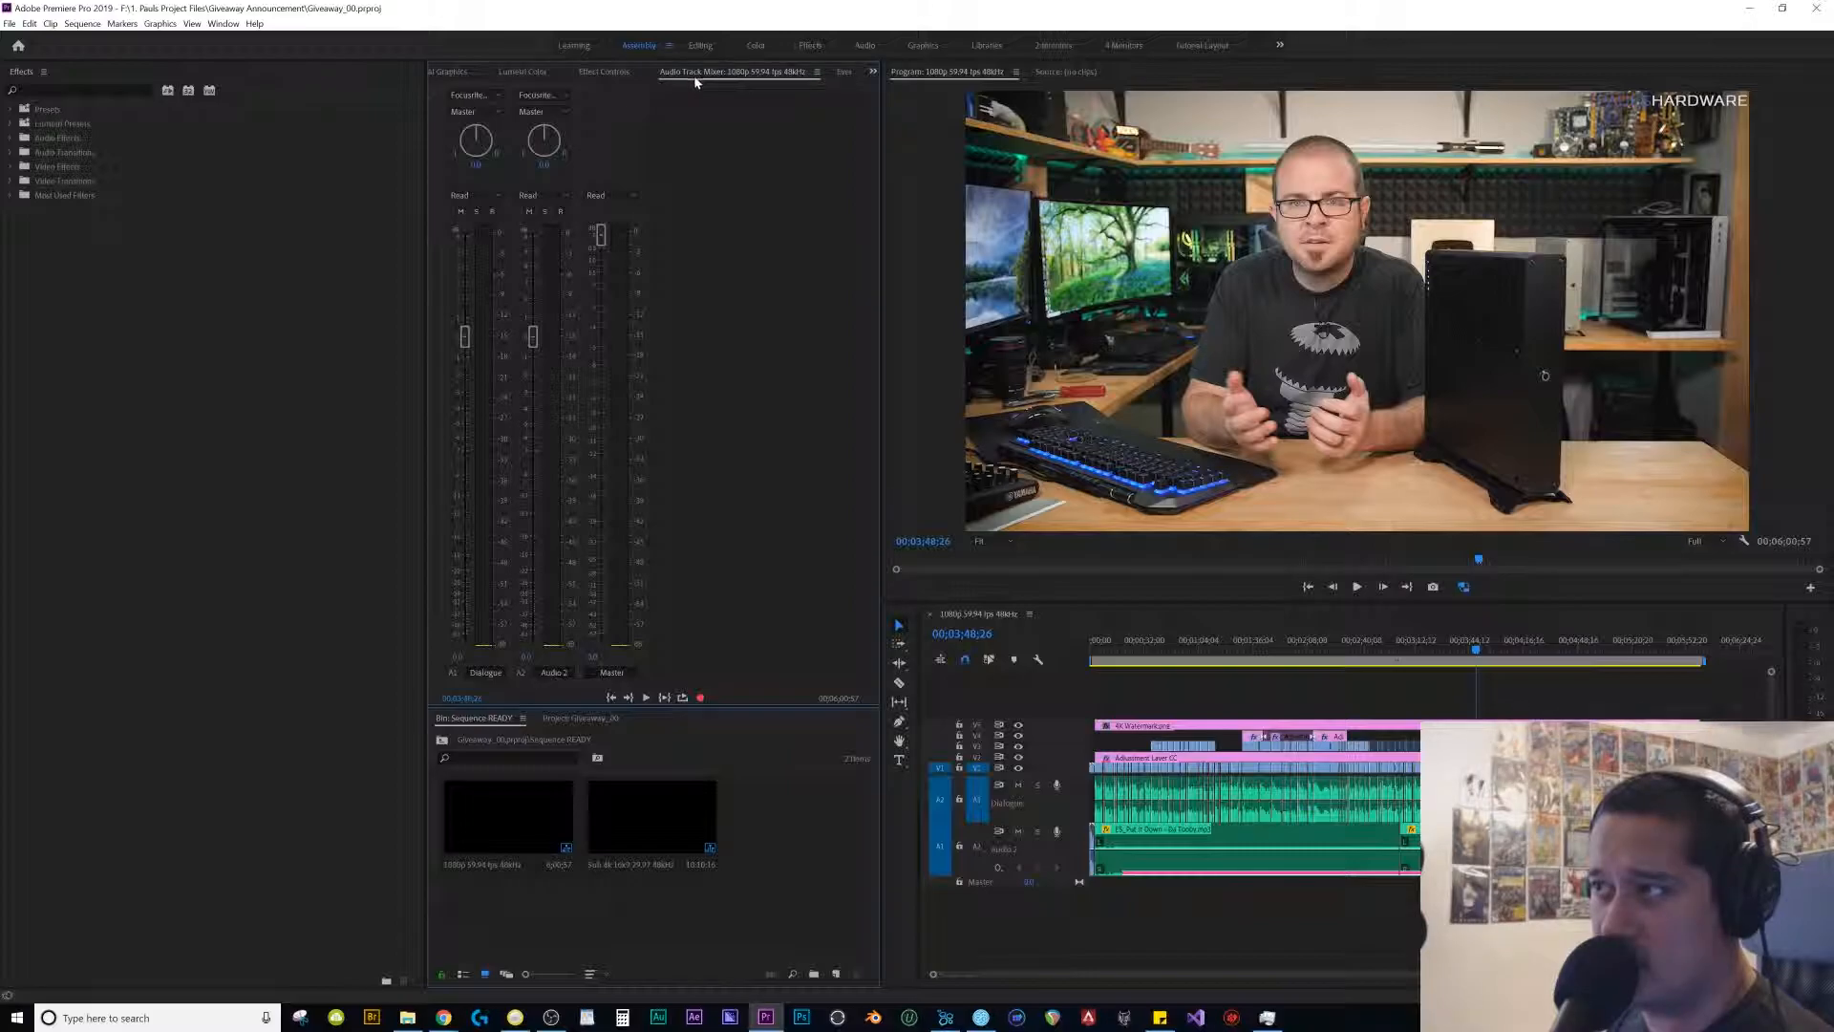
pyautogui.click(434, 91)
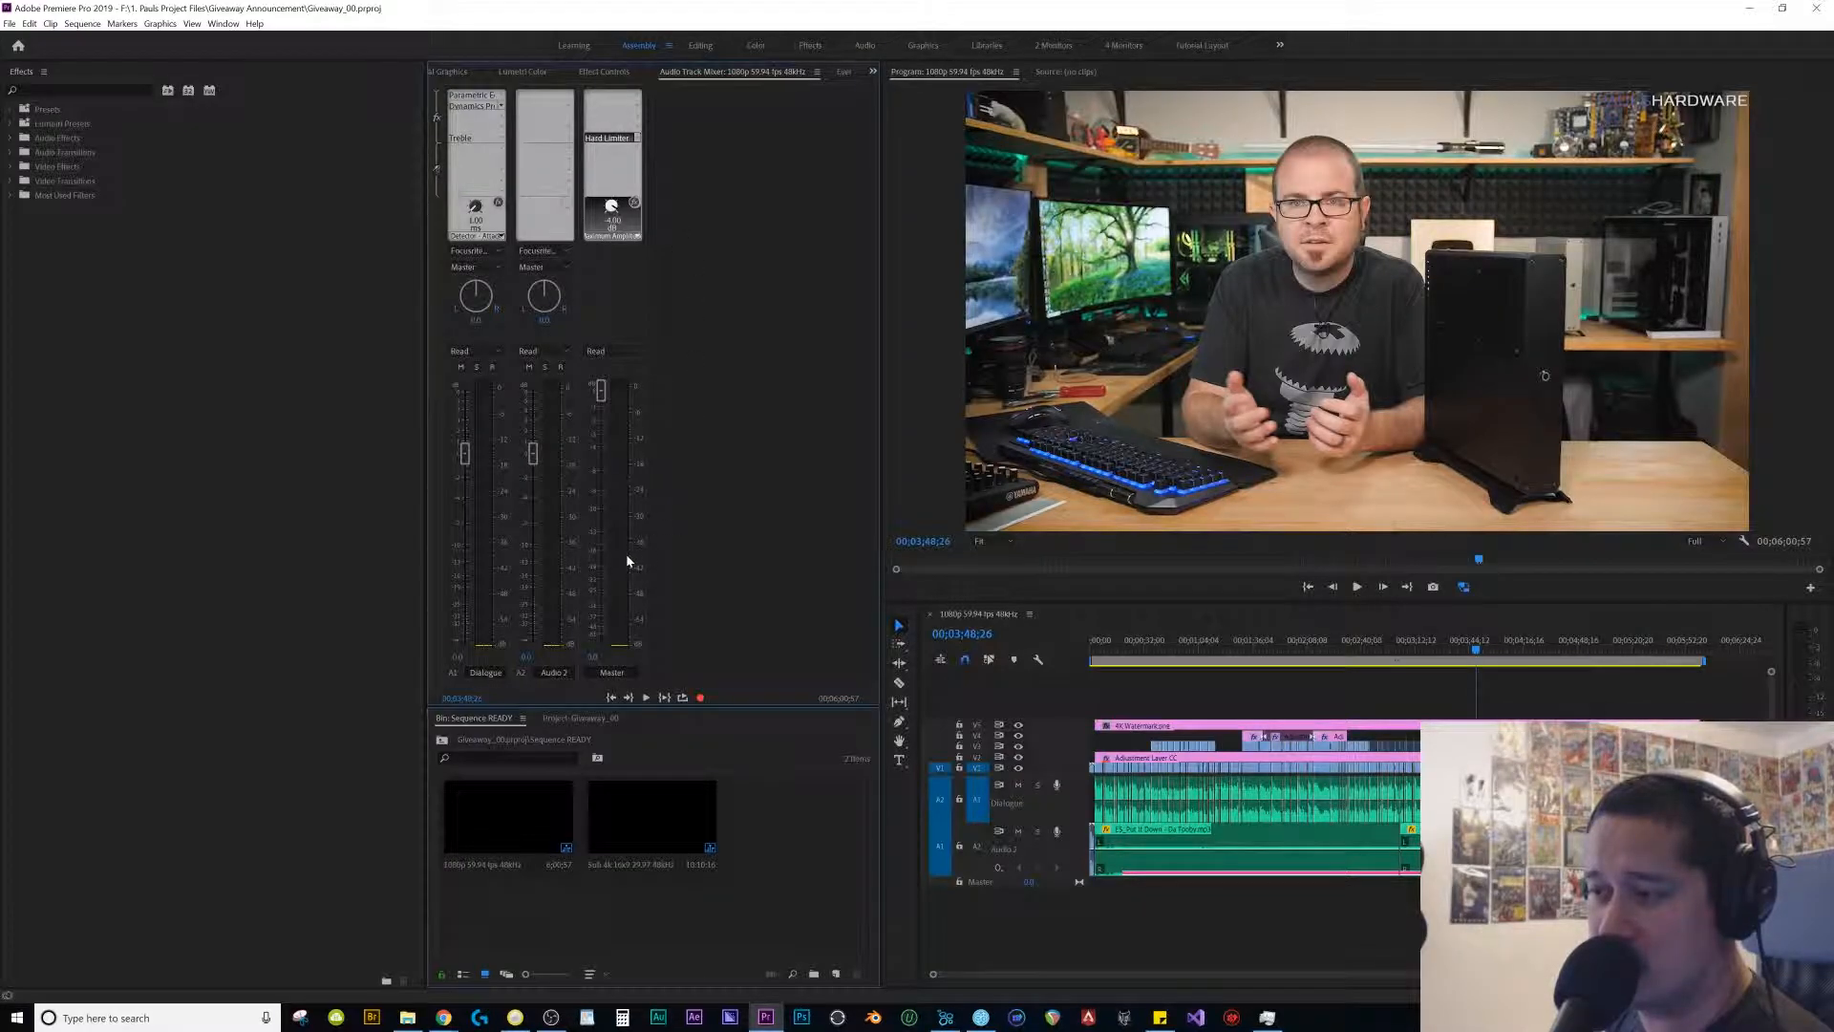
# - Look through the Amplitude and Compression effects available for an empty effect slot on the Master track
pyautogui.click(637, 119)
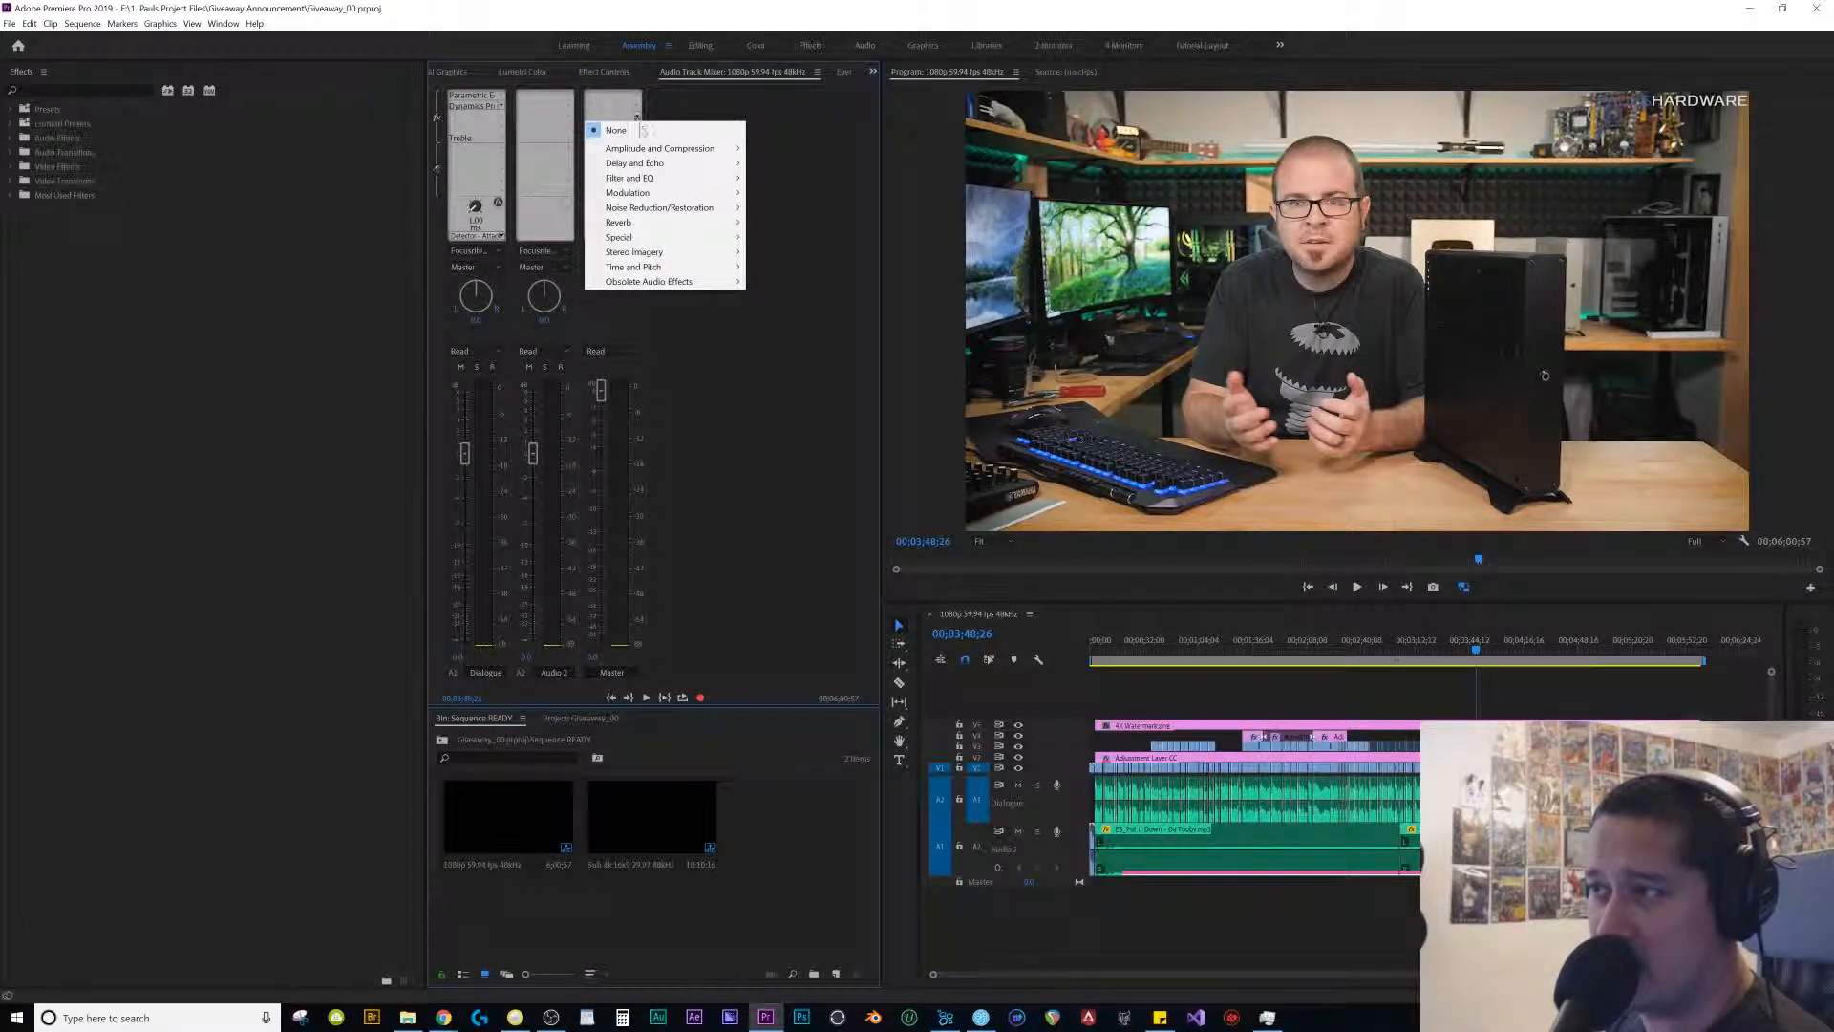
pyautogui.moveTo(659, 150)
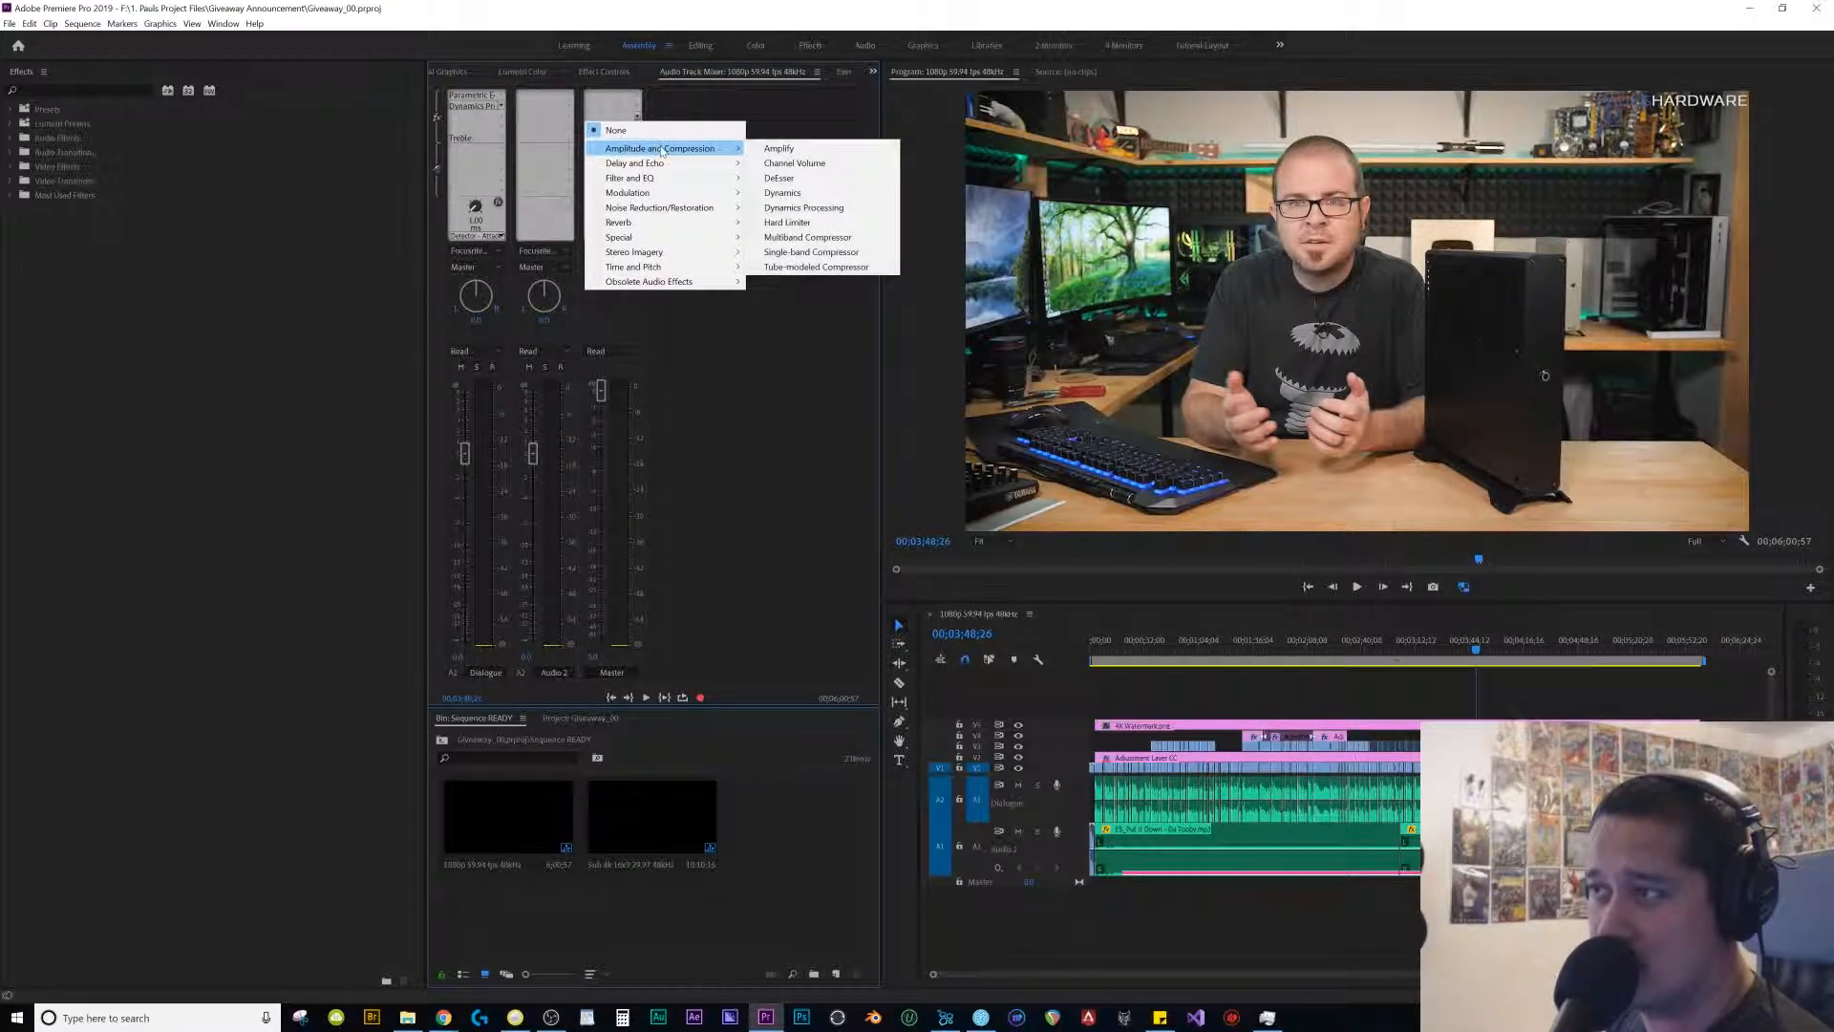
pyautogui.click(824, 231)
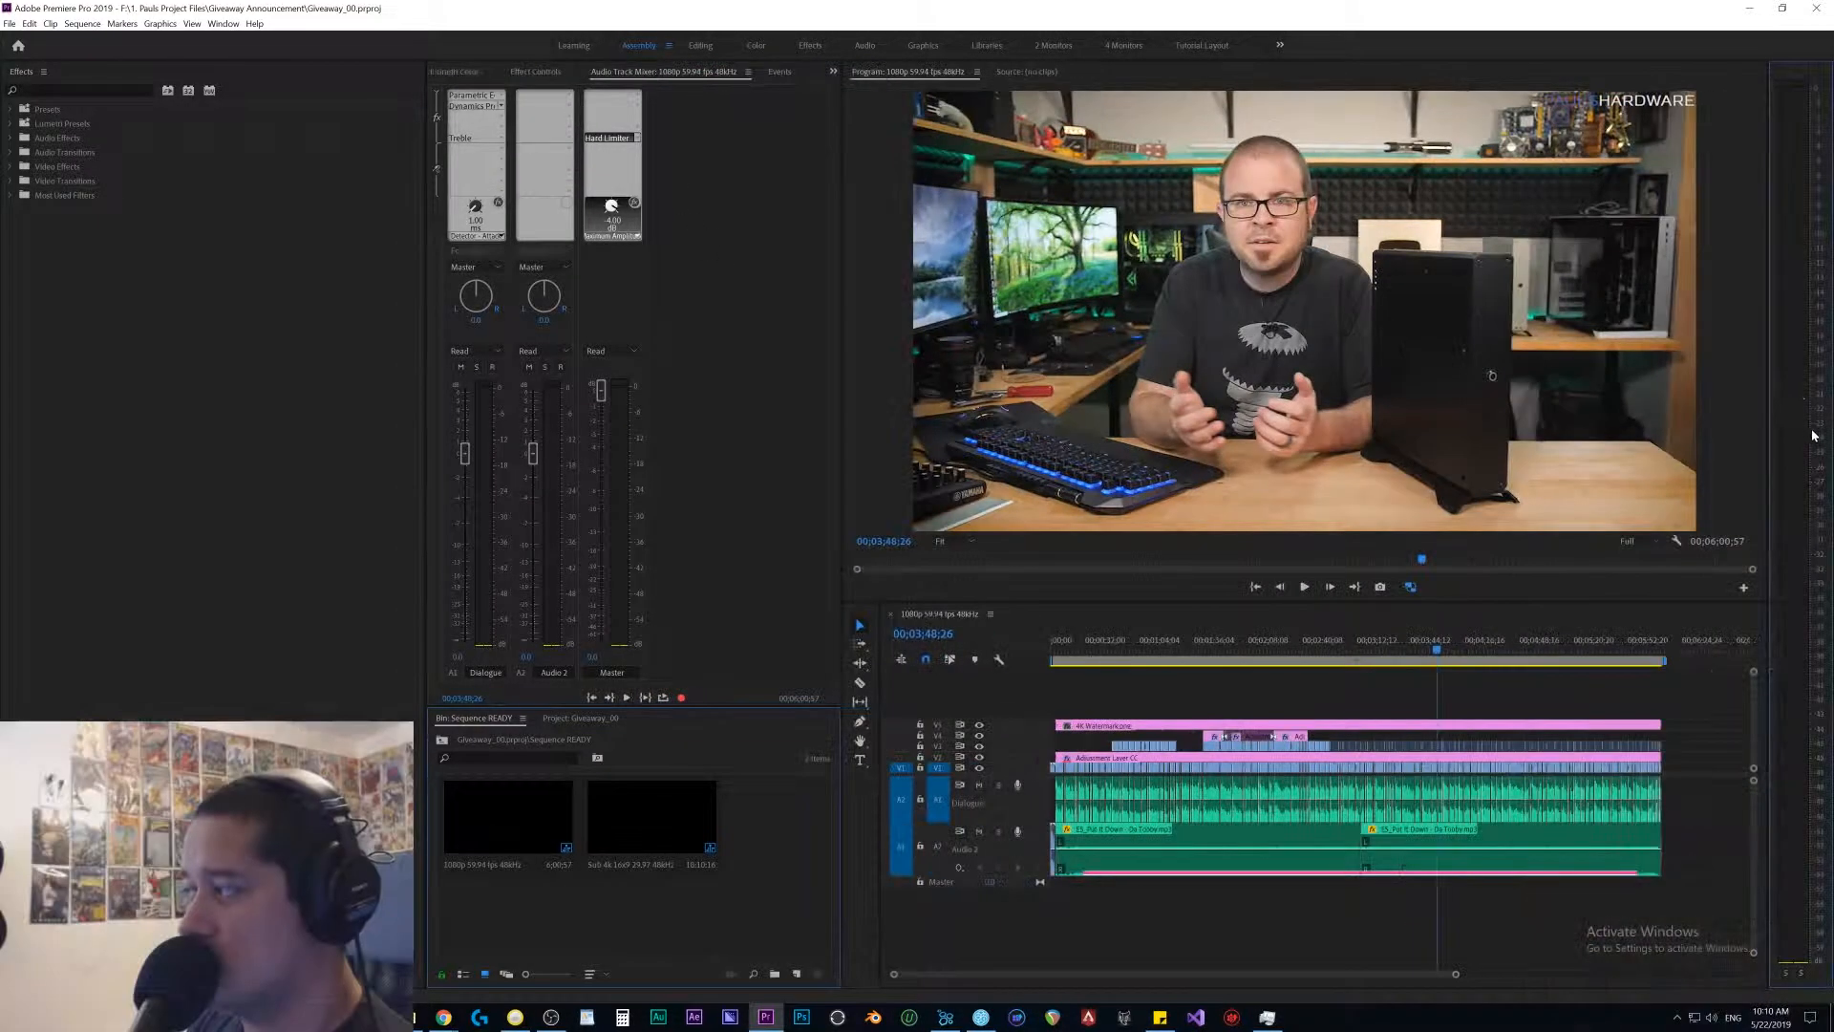
# - Play the sequence briefly and set the audio meters to the 24 dB range
pyautogui.press('space')
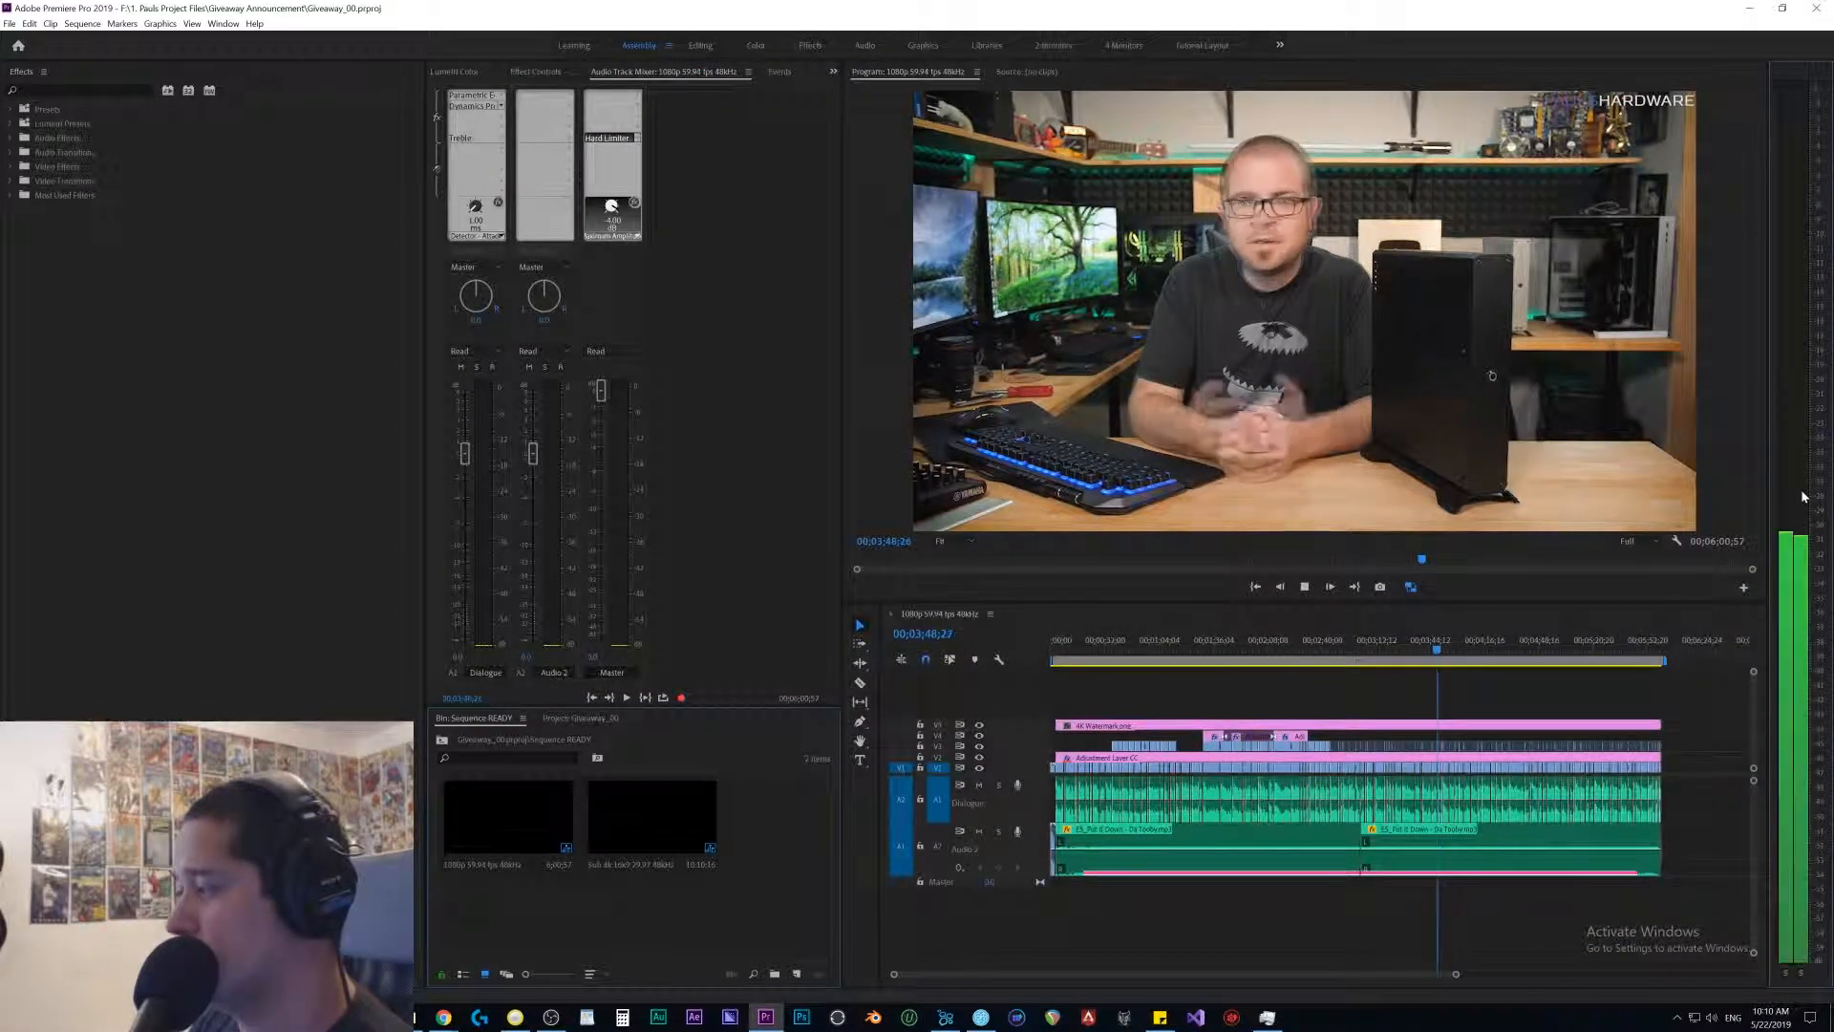
pyautogui.press('space')
pyautogui.rightClick(1803, 198)
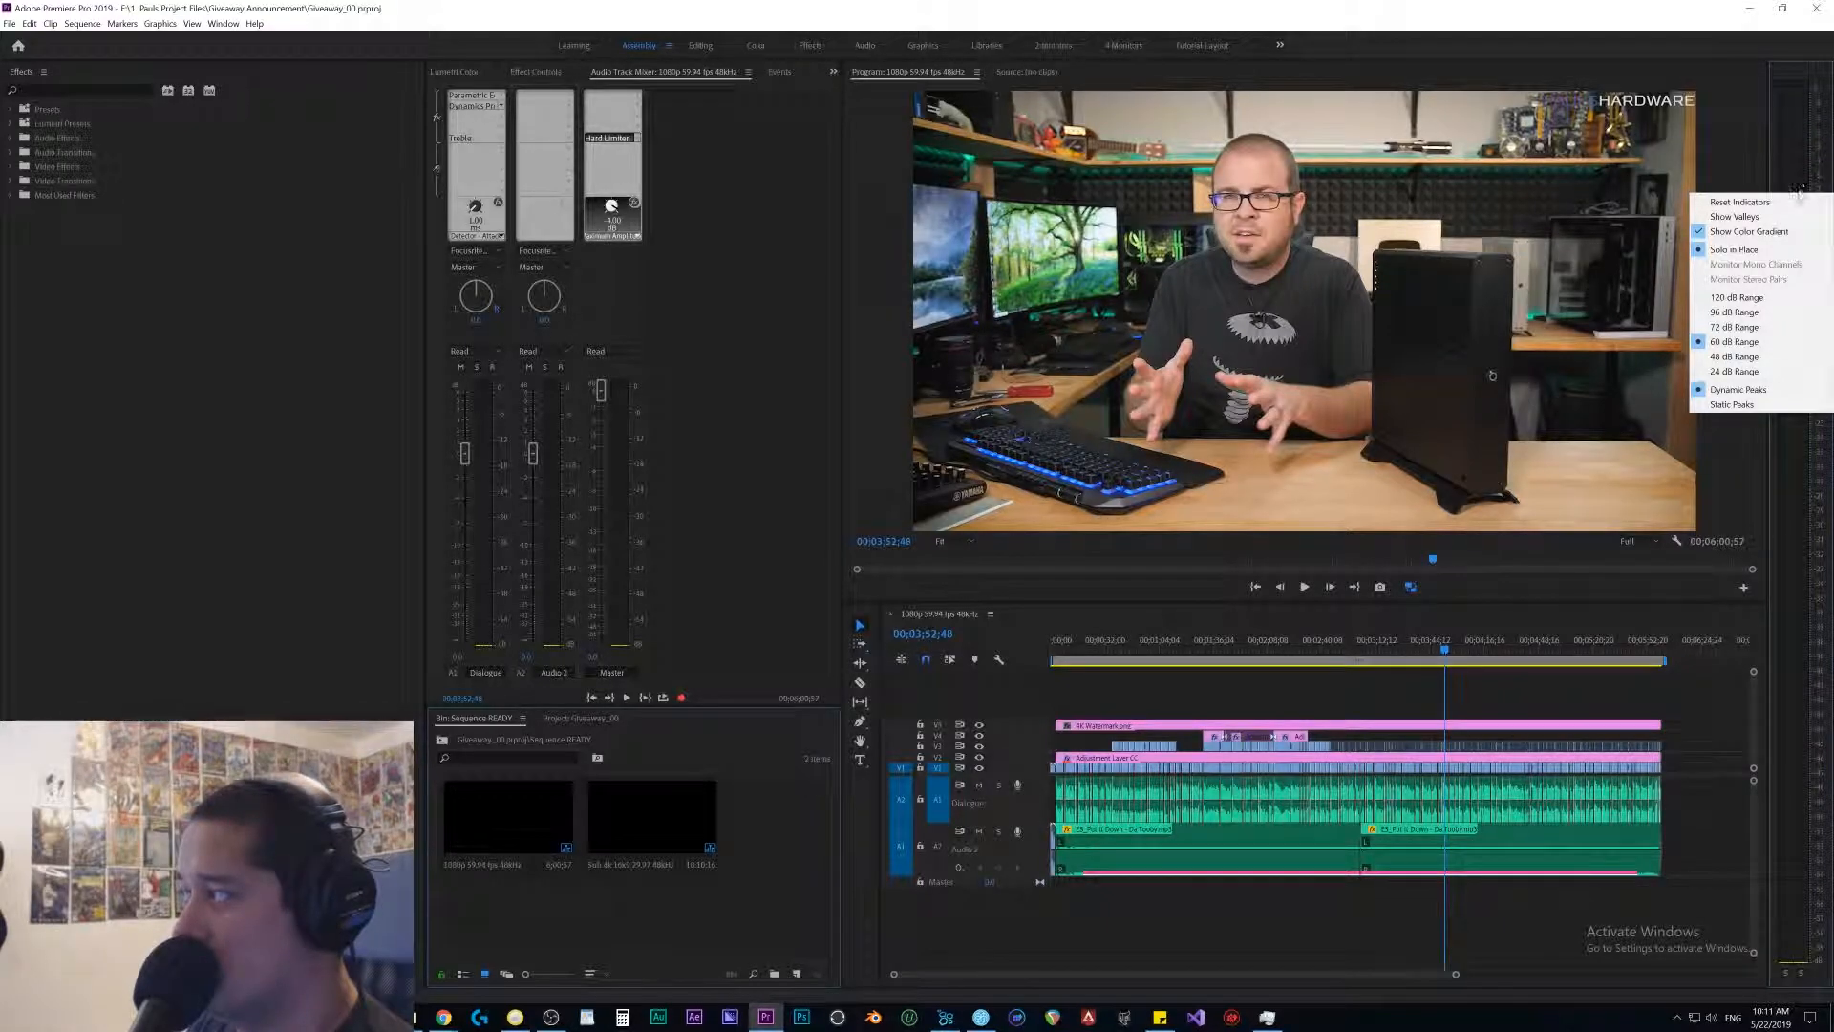
pyautogui.click(1756, 363)
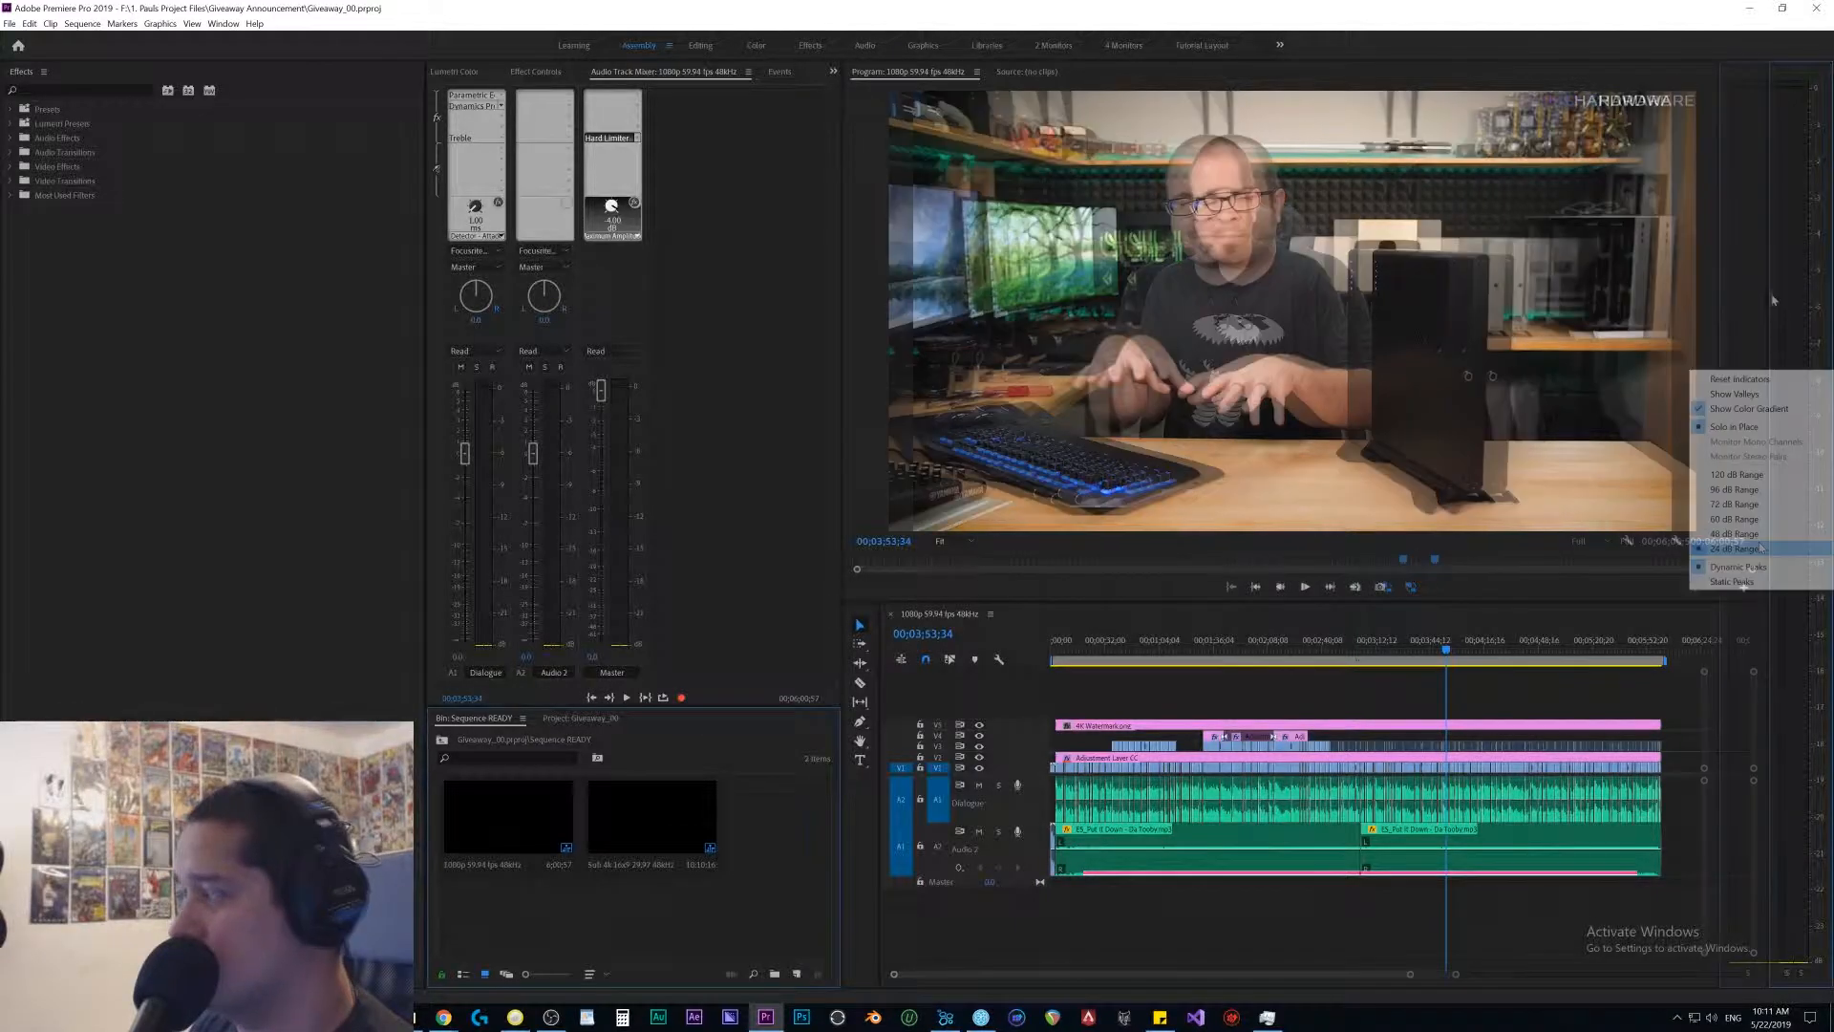
pyautogui.click(1761, 549)
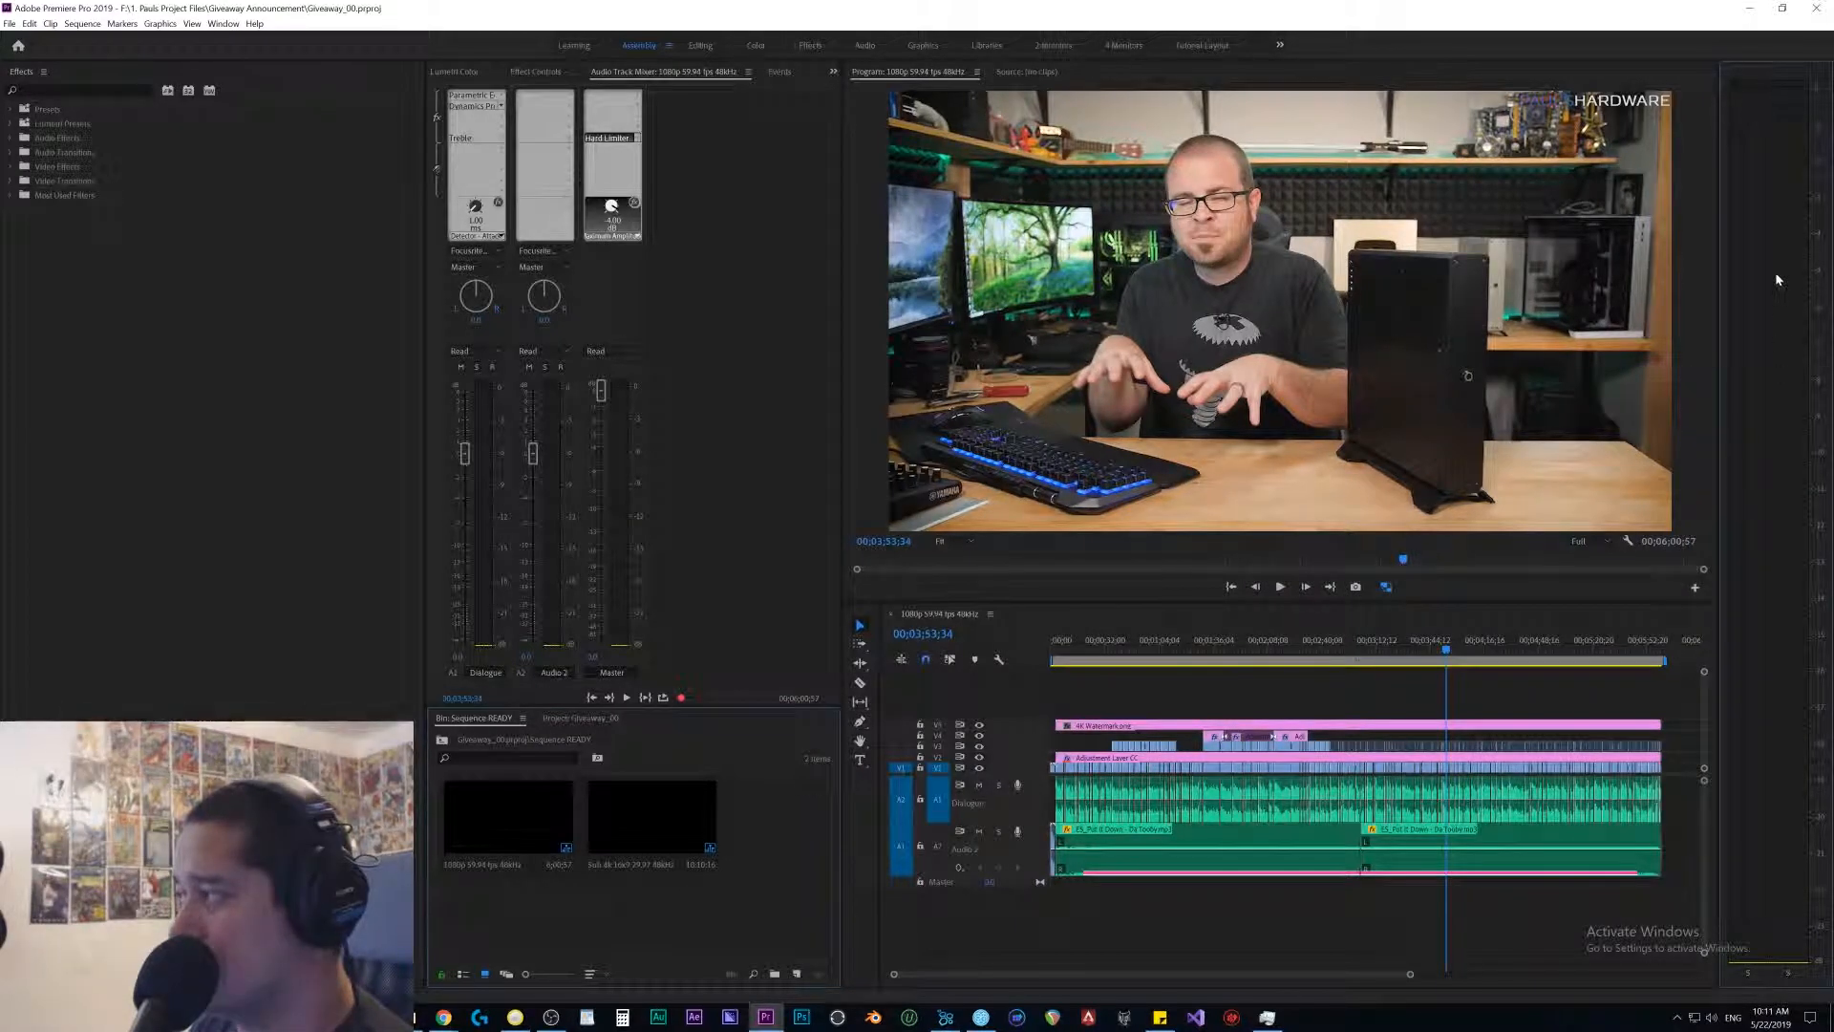
# - Play two short stretches of the sequence and examine the peaks on the audio meters
pyautogui.press('space')
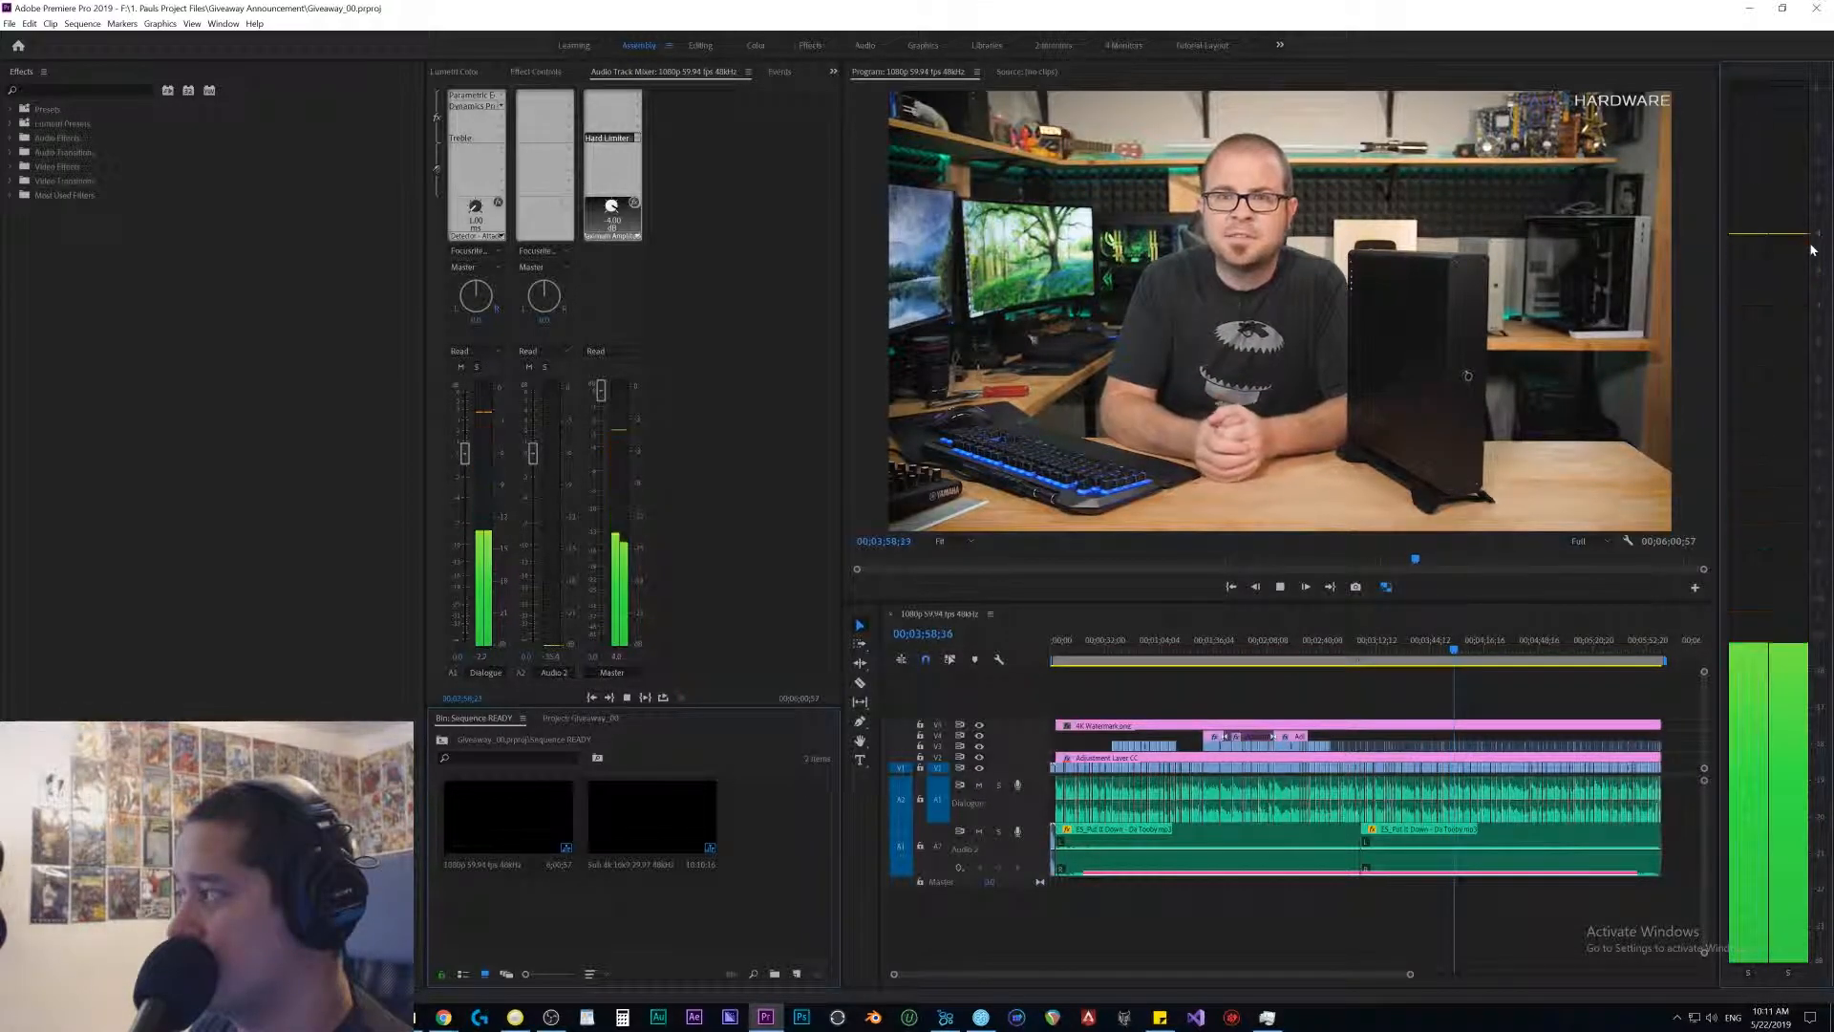
pyautogui.press('space')
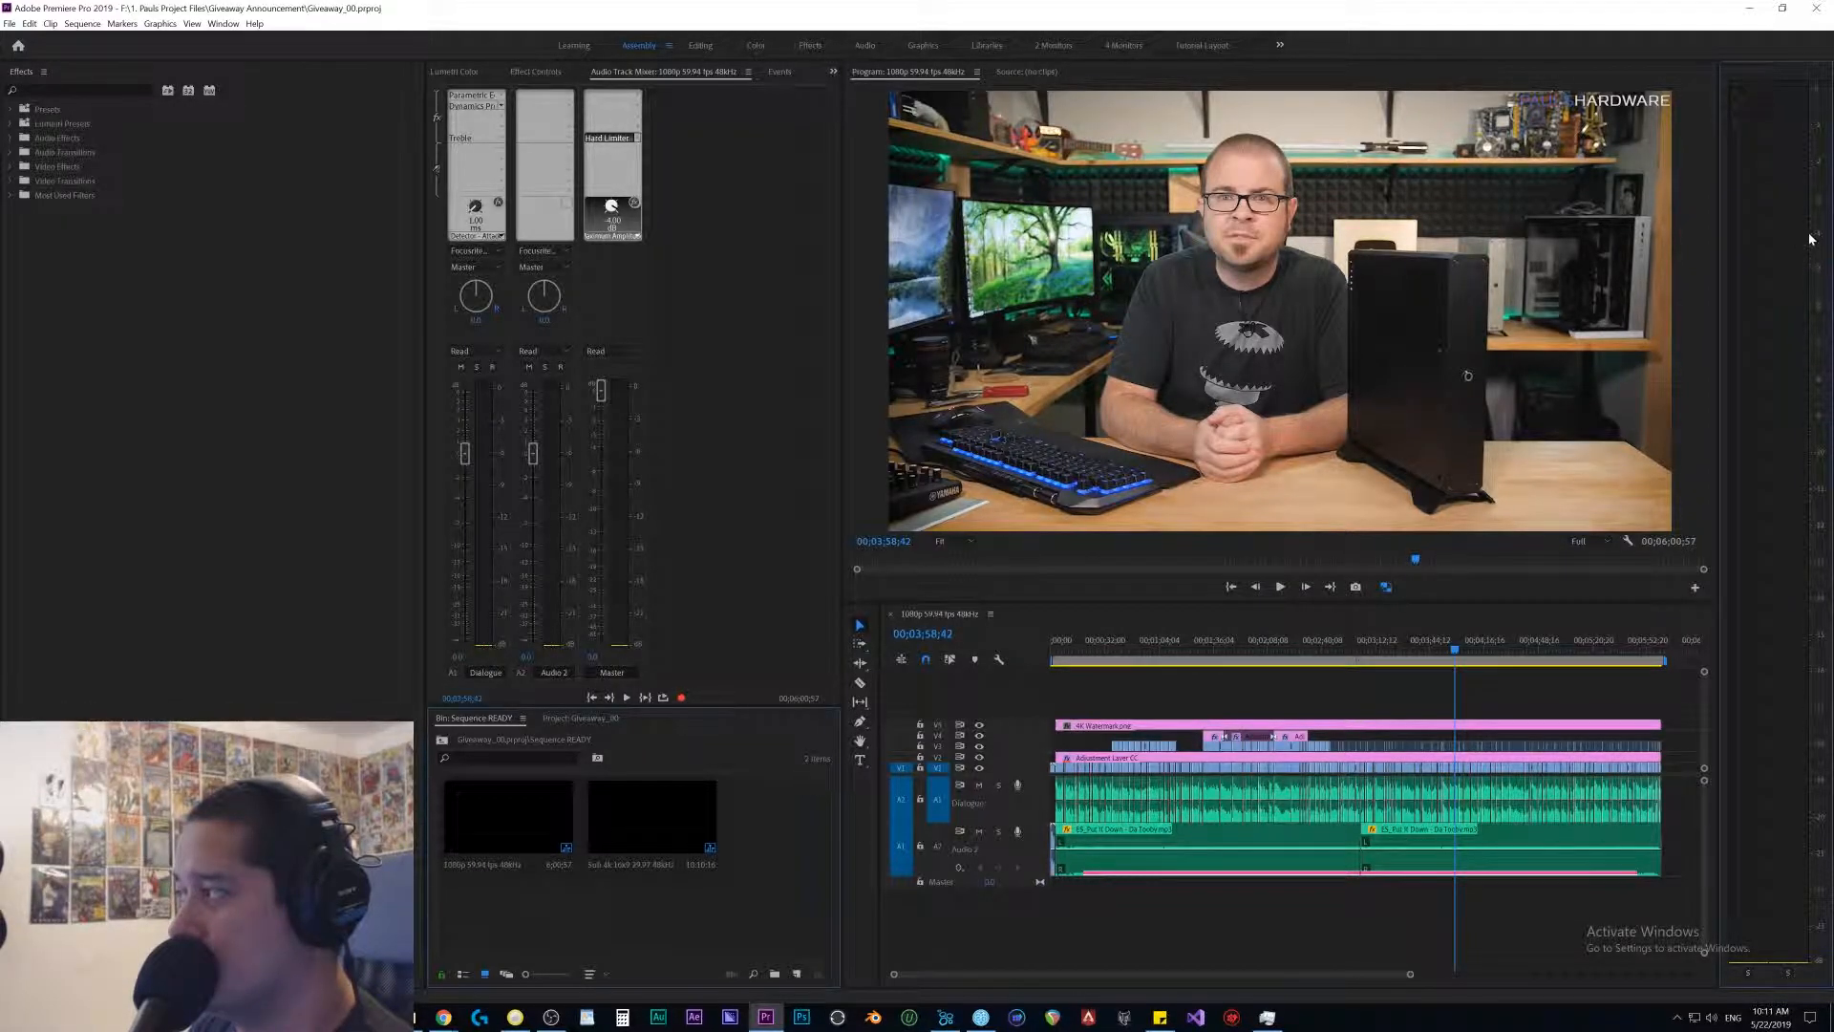
pyautogui.press('space')
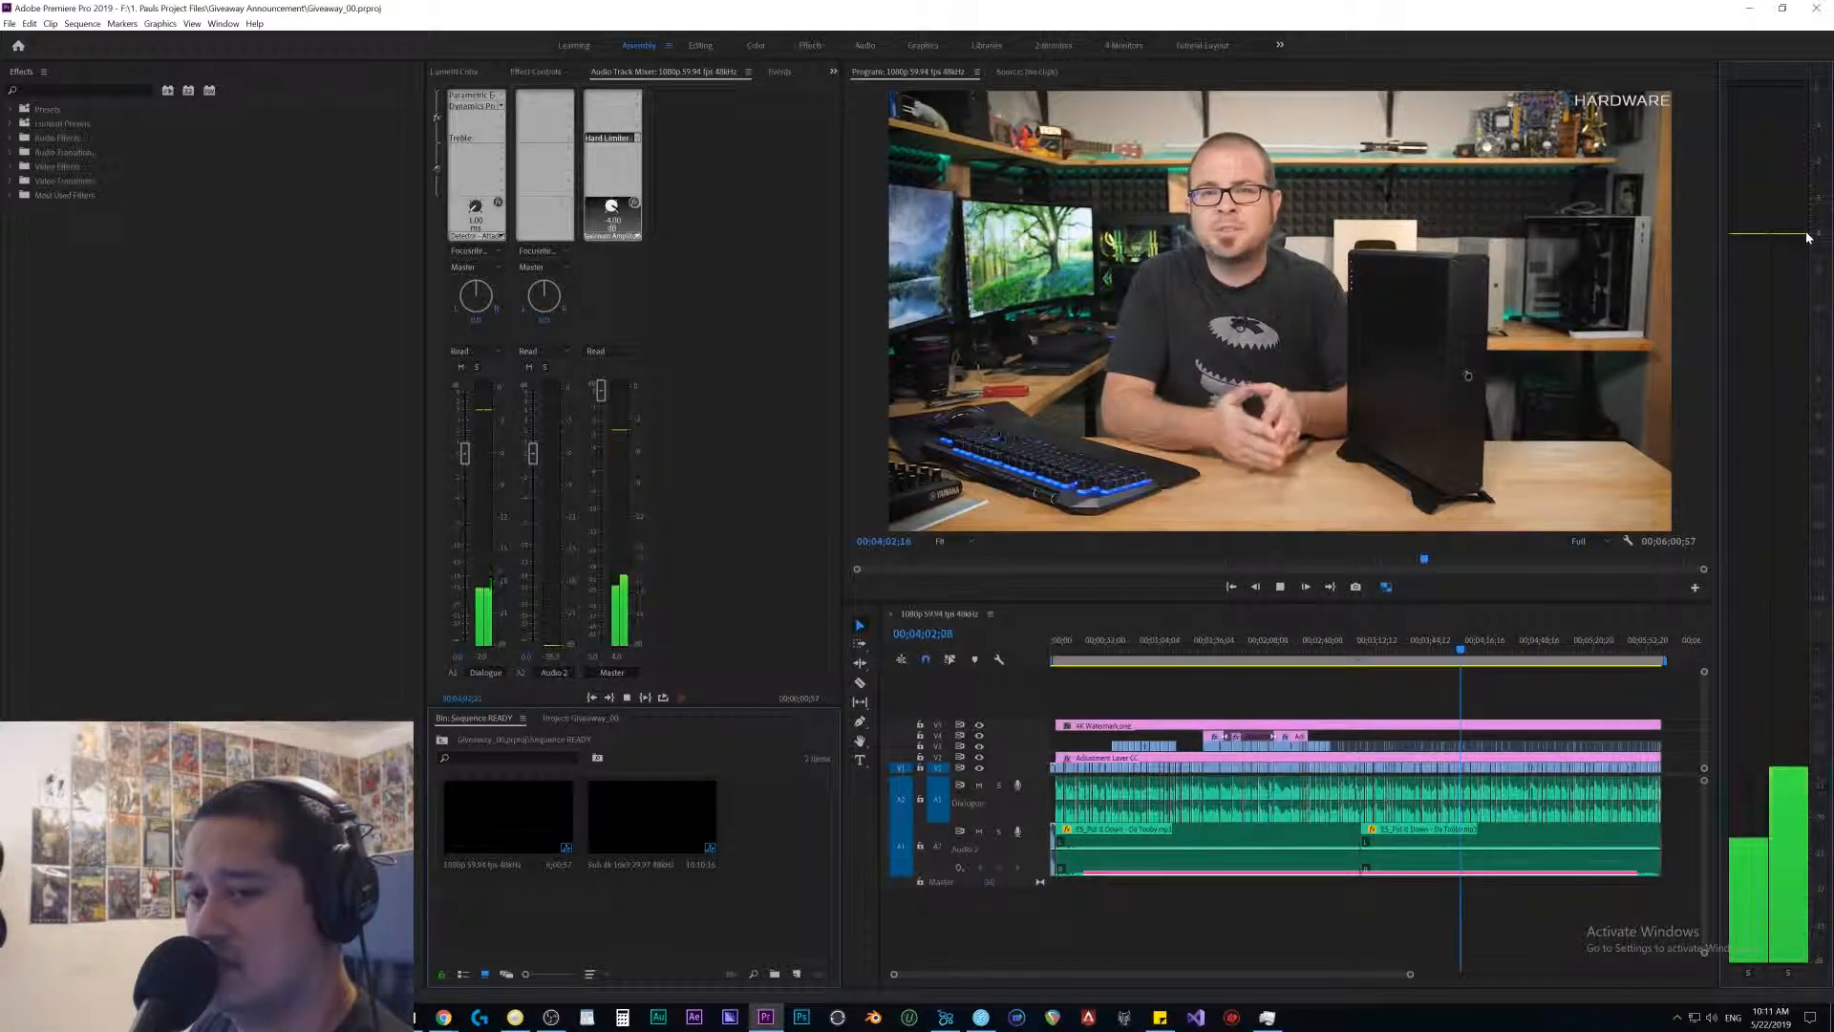
pyautogui.press('space')
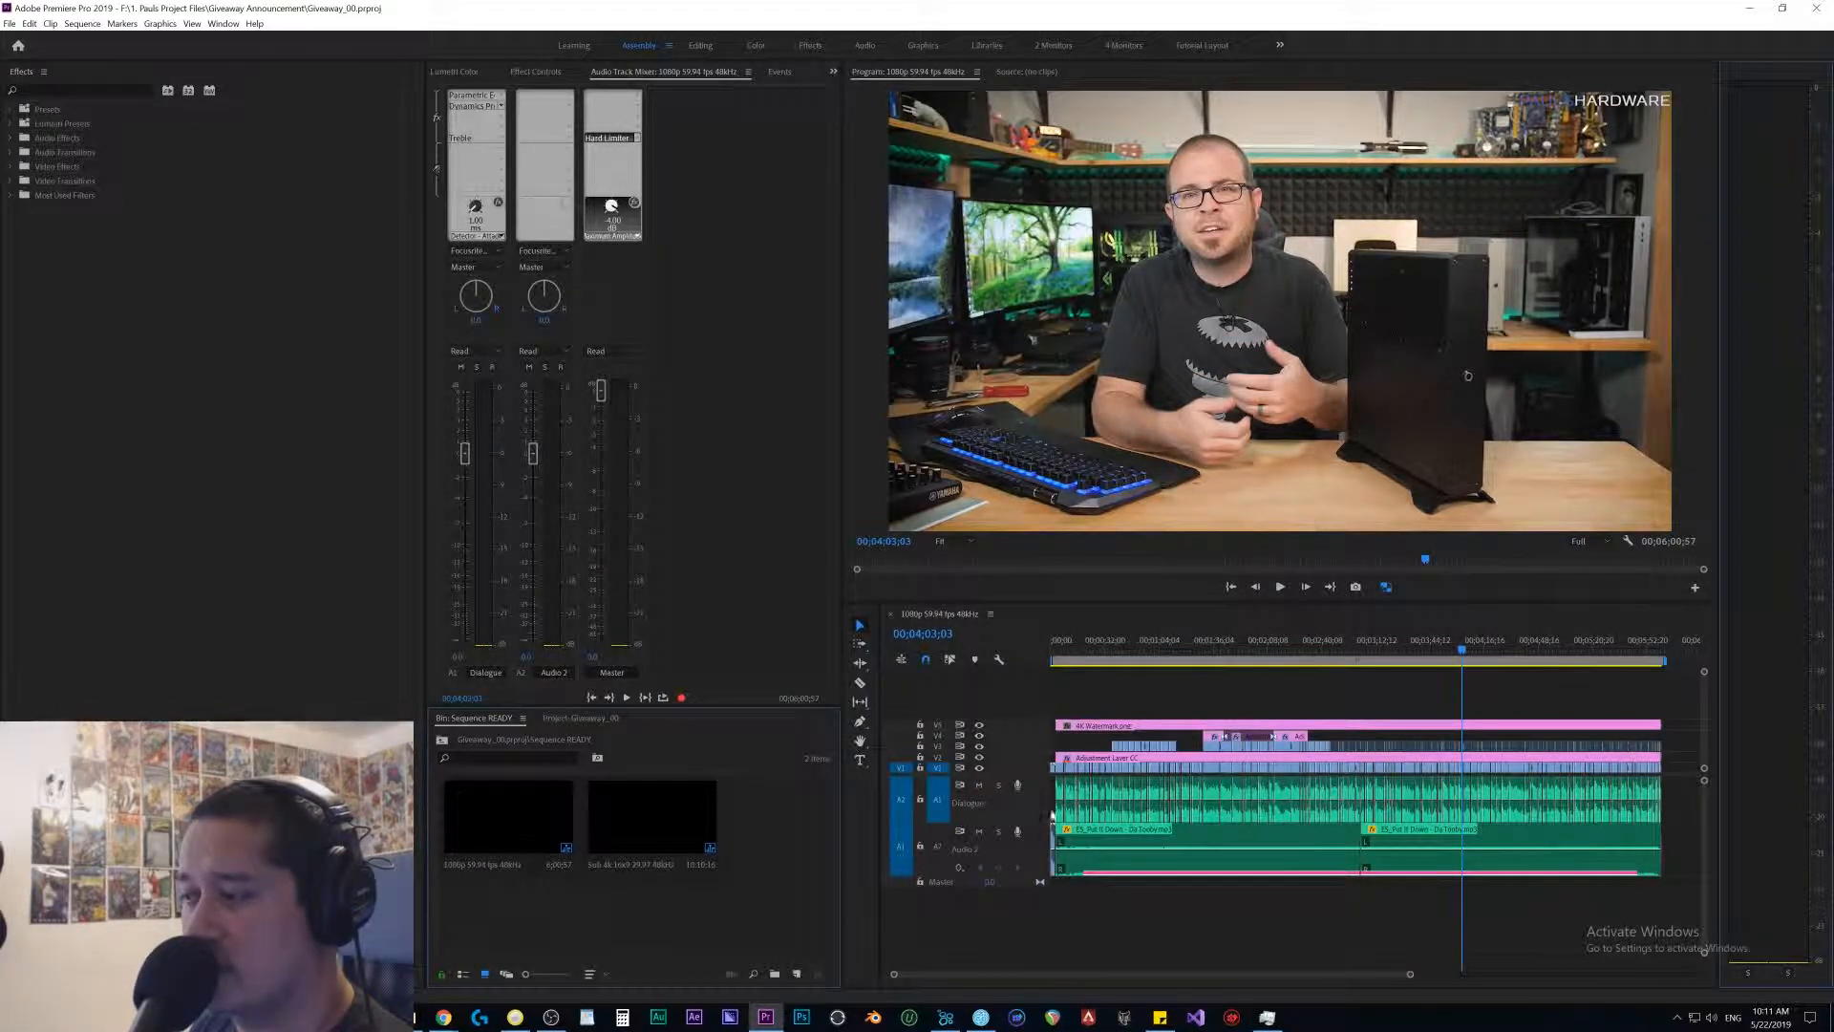
# - Mute the Audio 2 music track and play the dialogue on its own to check its levels
pyautogui.click(978, 831)
pyautogui.press('space')
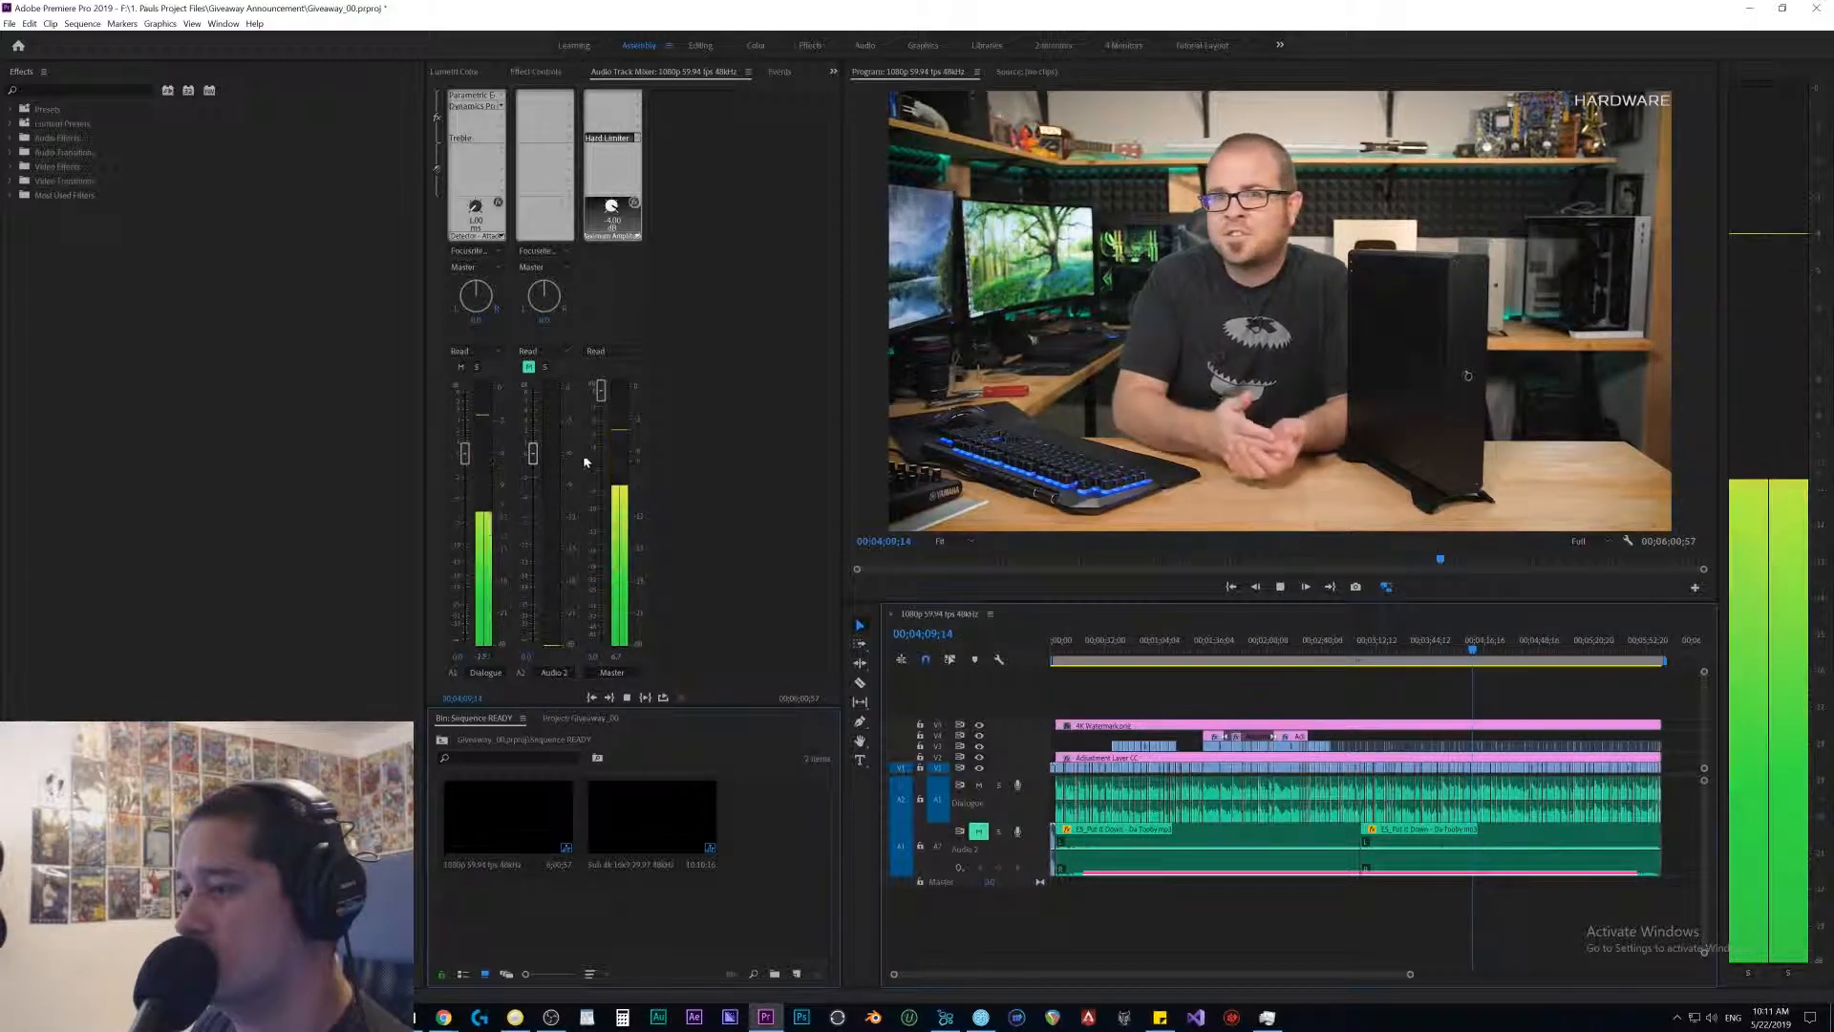
pyautogui.press('space')
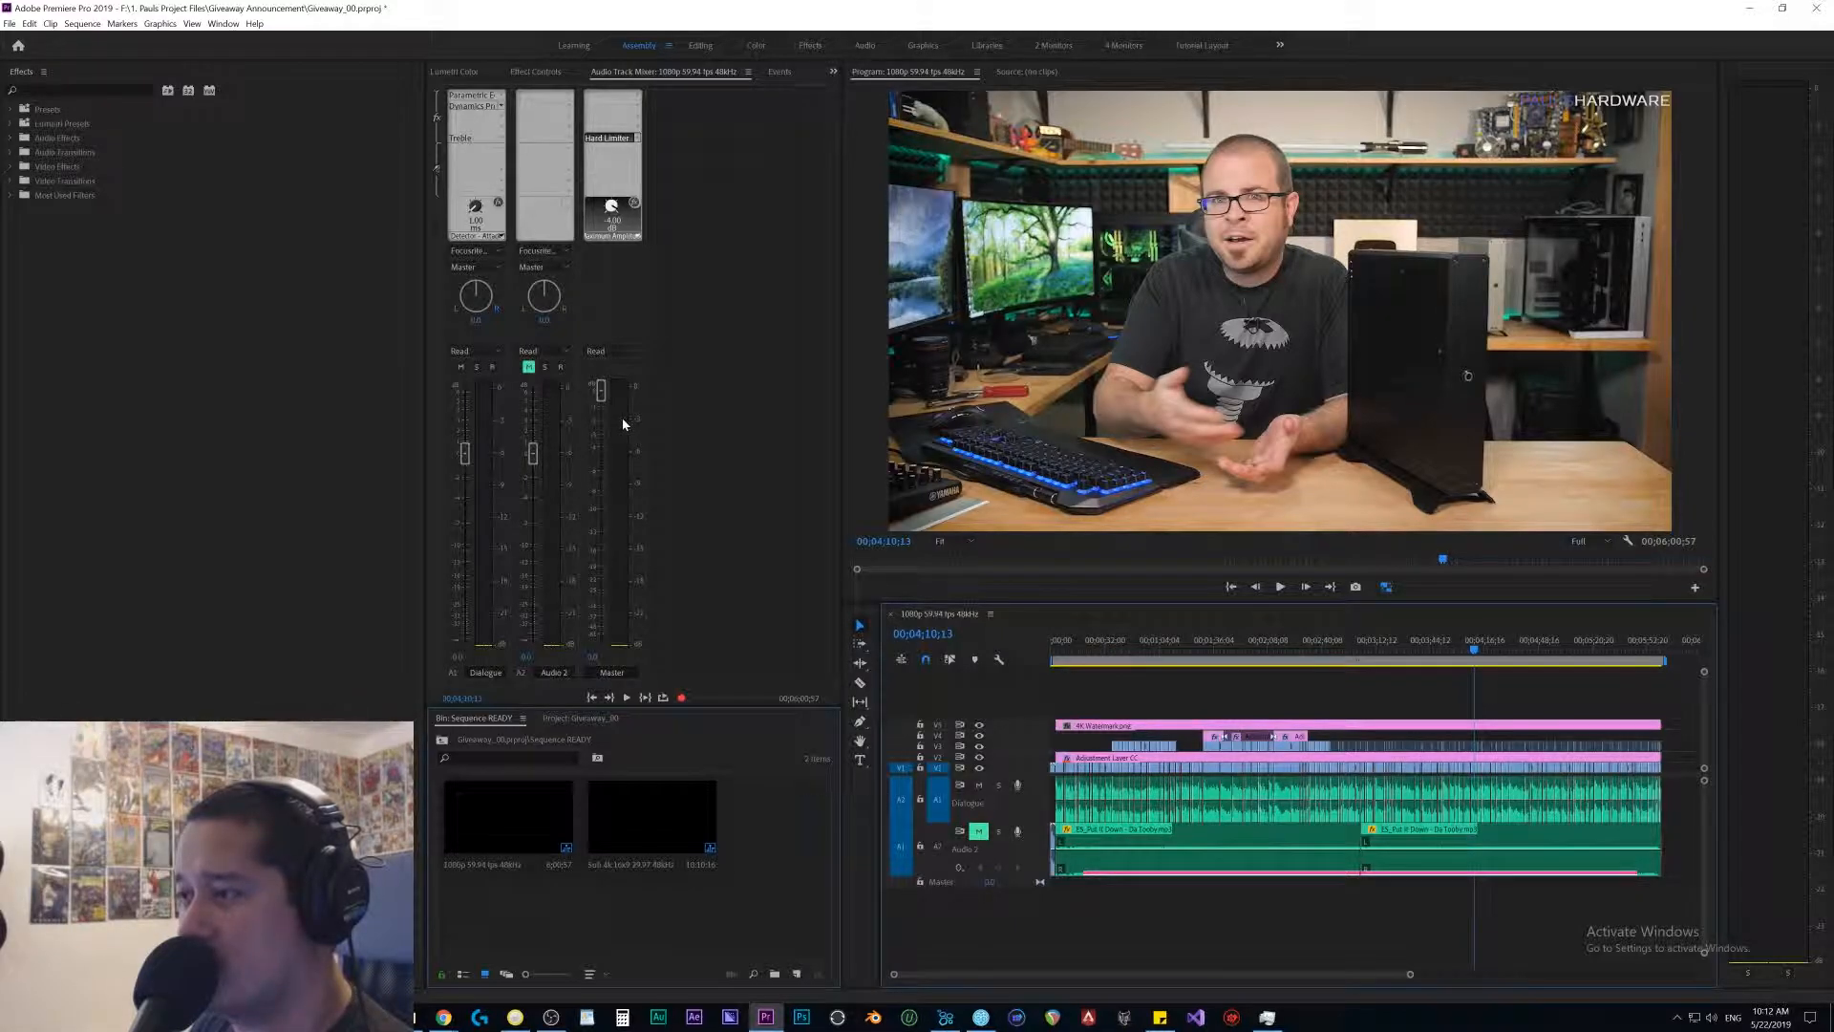
pyautogui.press('space')
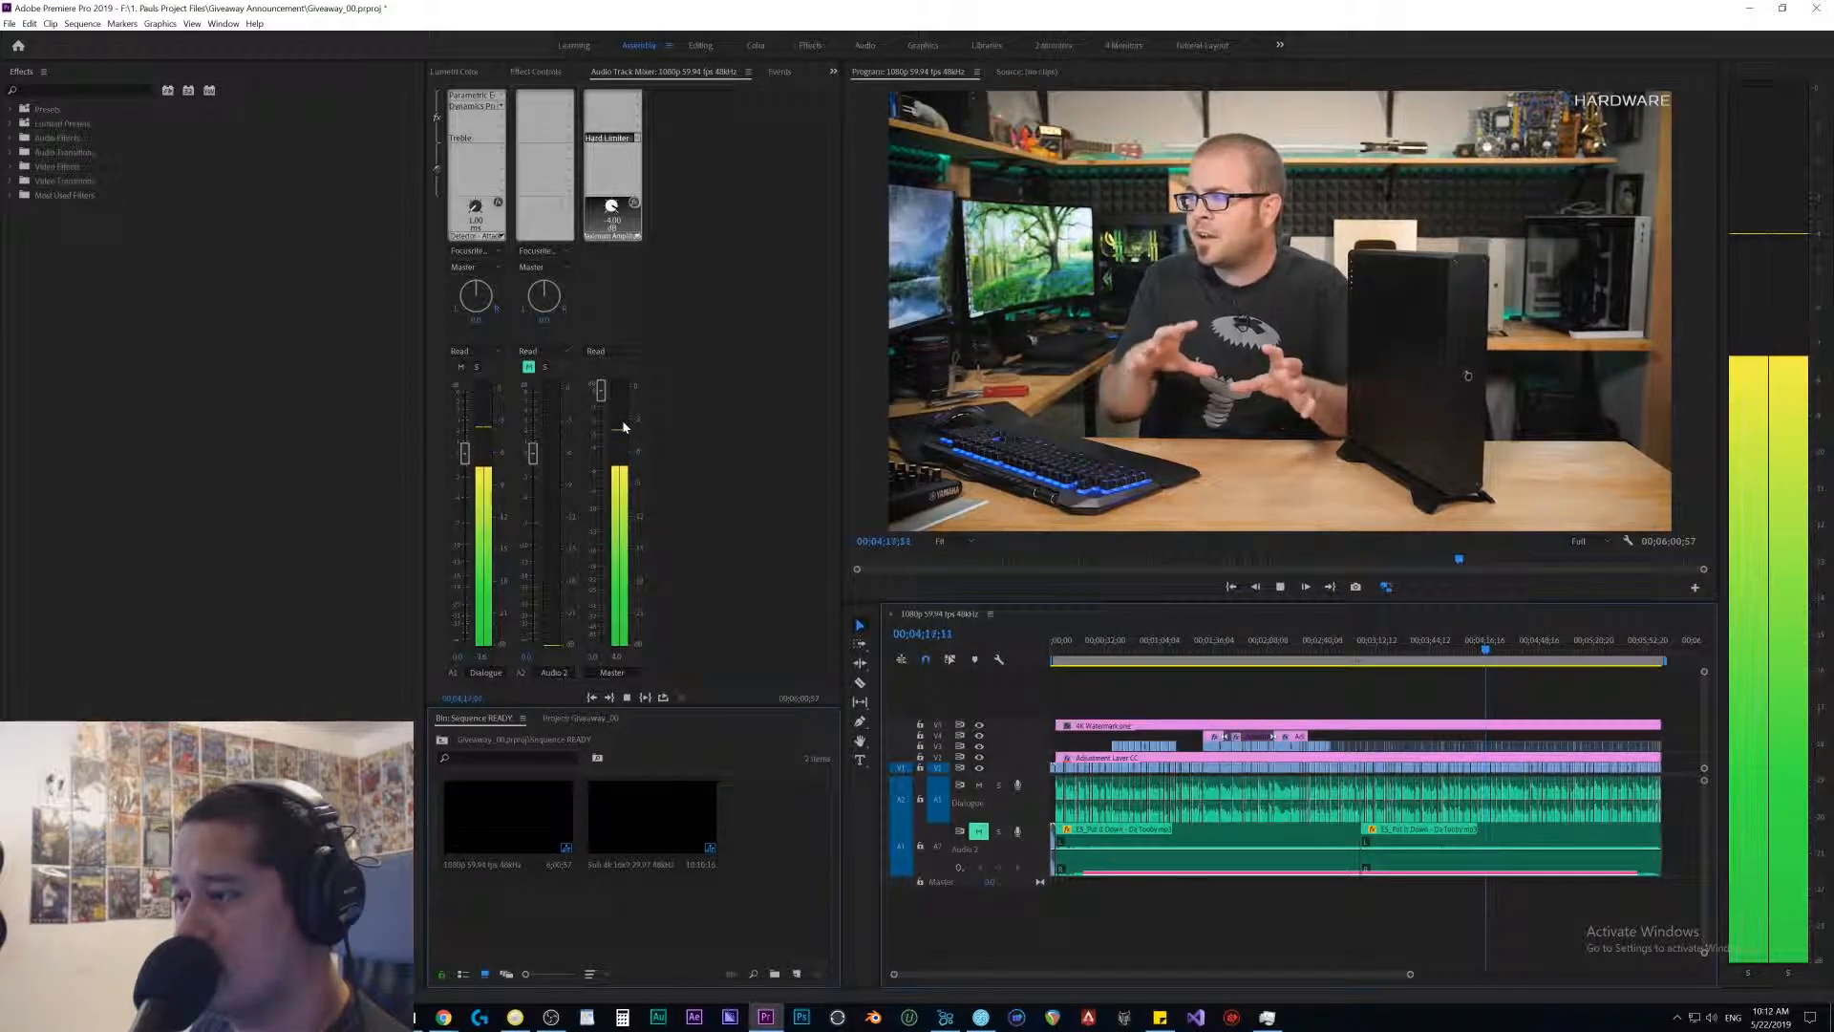
pyautogui.press('space')
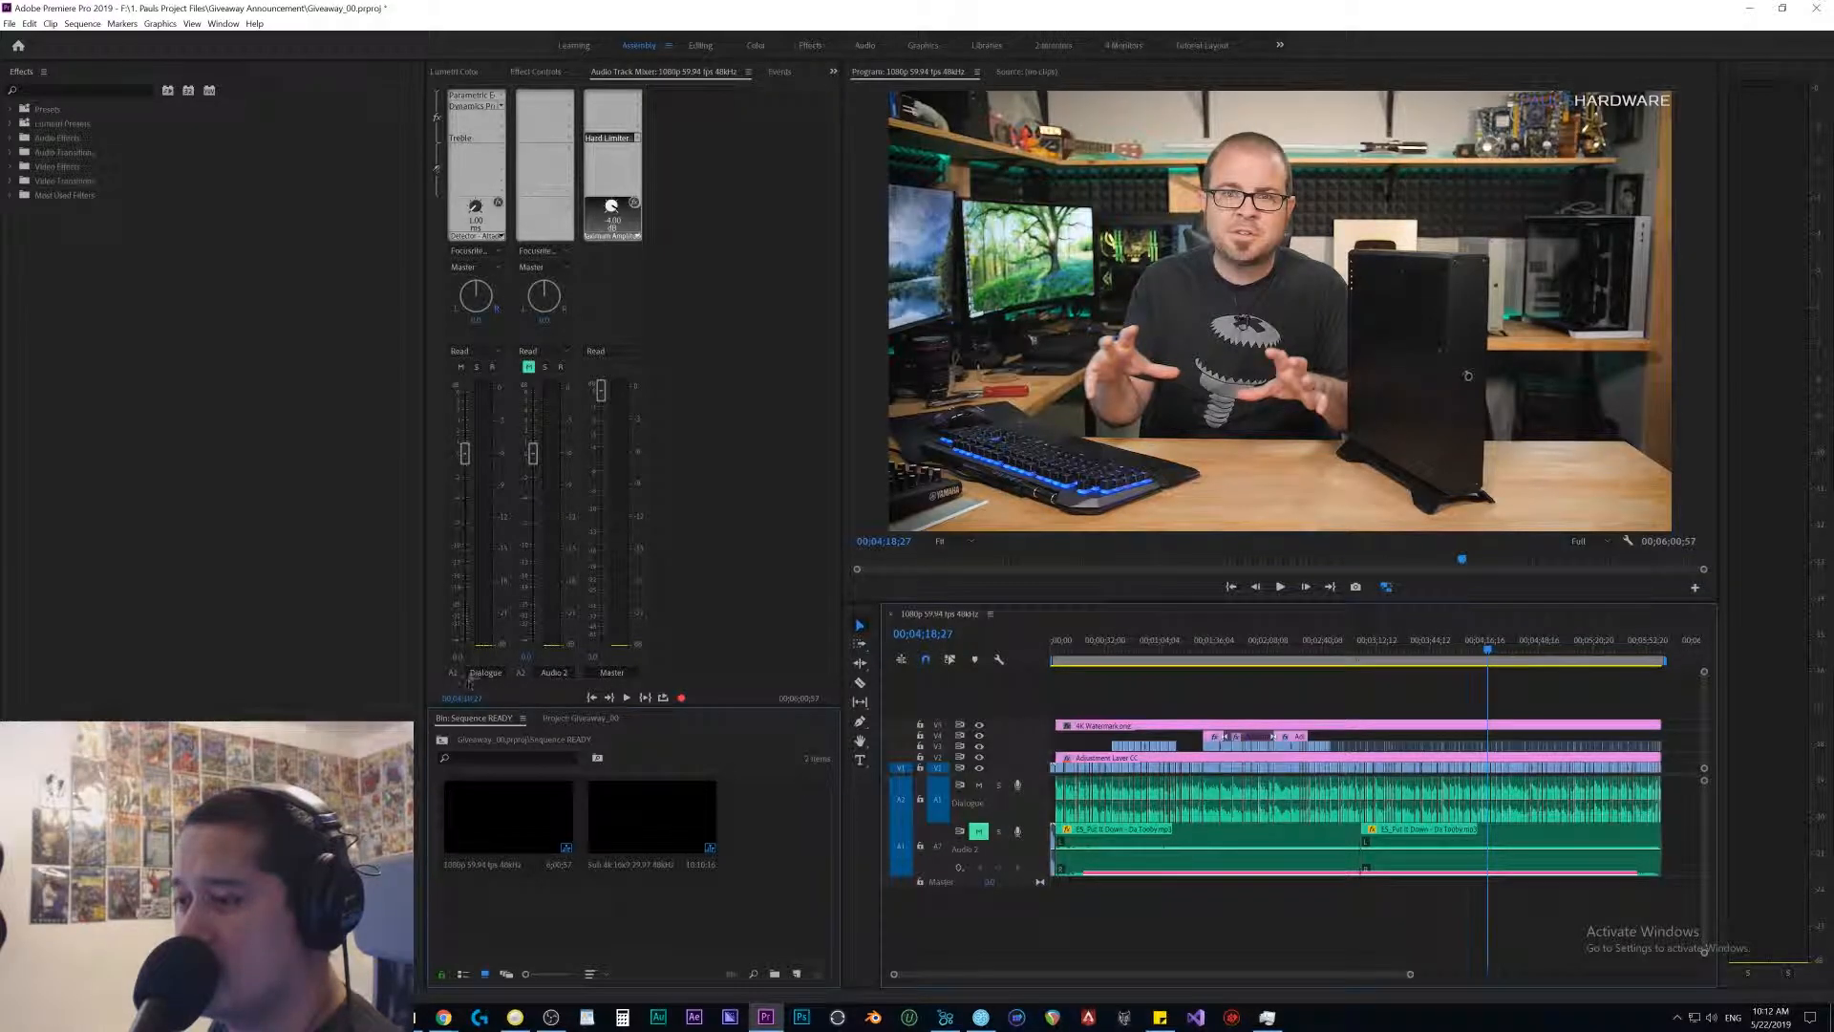
# - Choose Dynamics Processing for the Dialogue track's second effect slot and place its open editor beside the mixer
pyautogui.click(499, 111)
pyautogui.moveTo(508, 144)
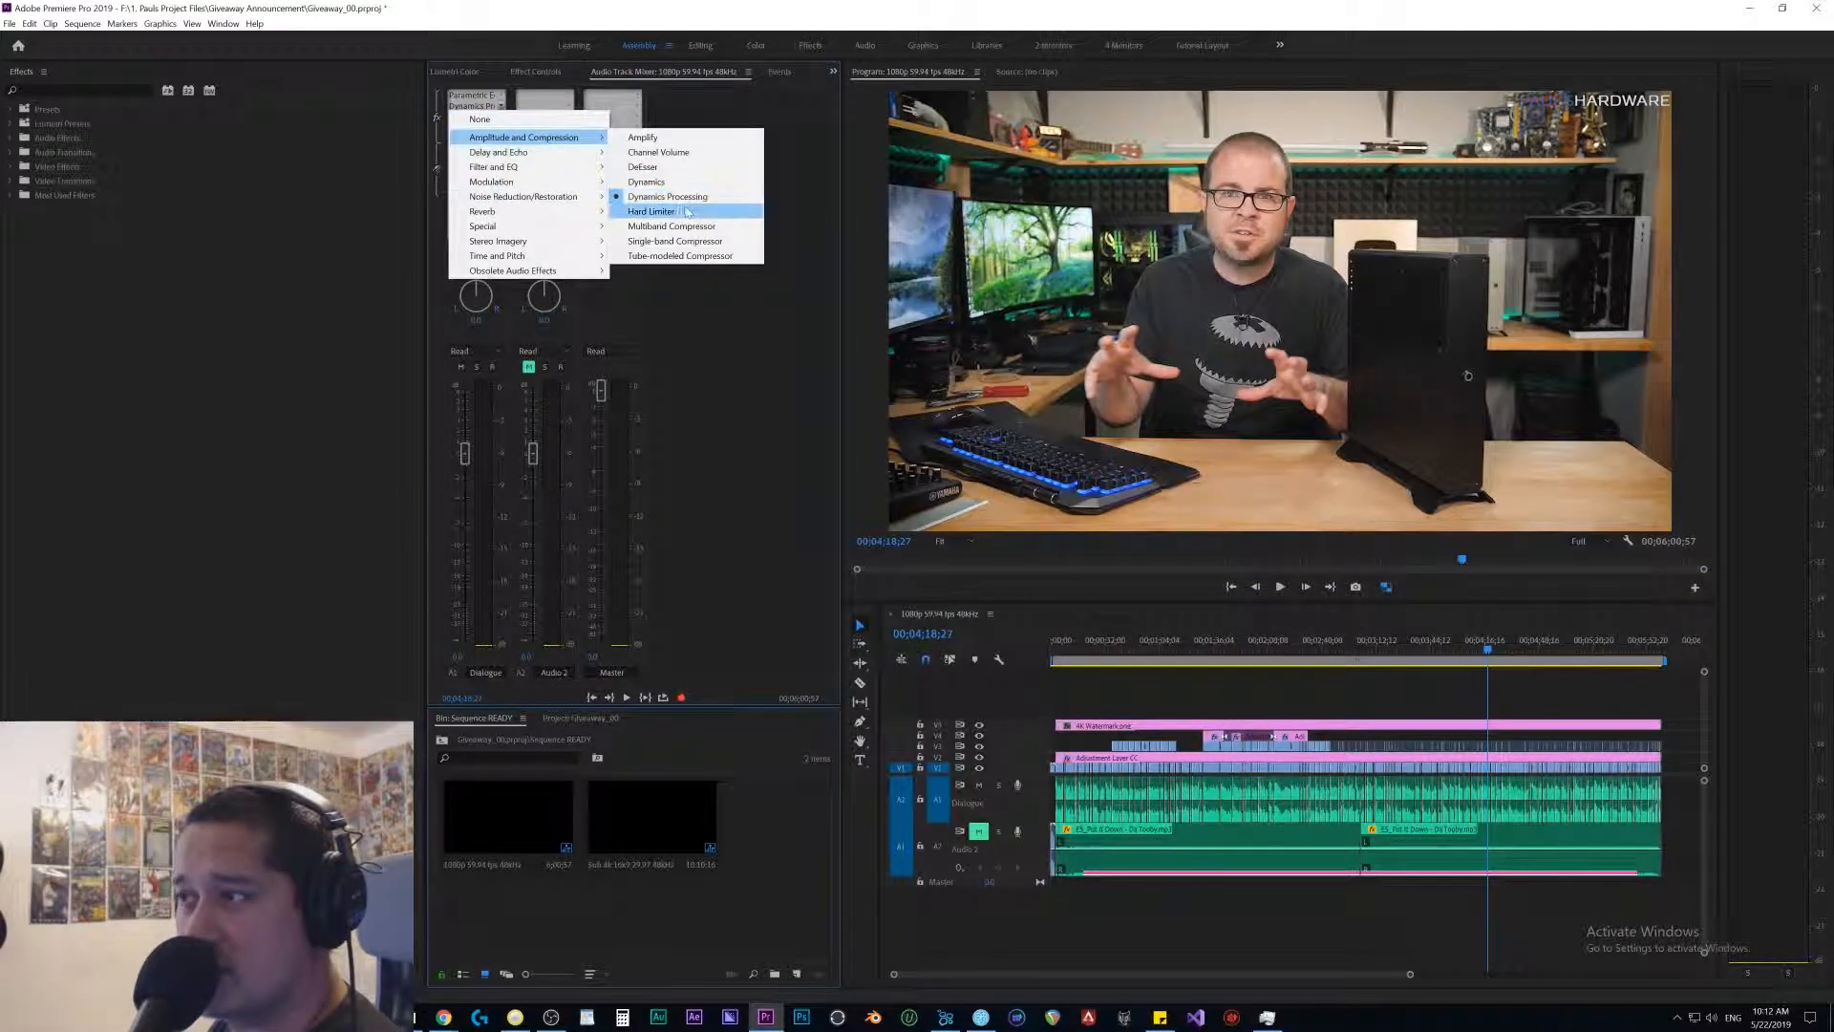
pyautogui.click(699, 197)
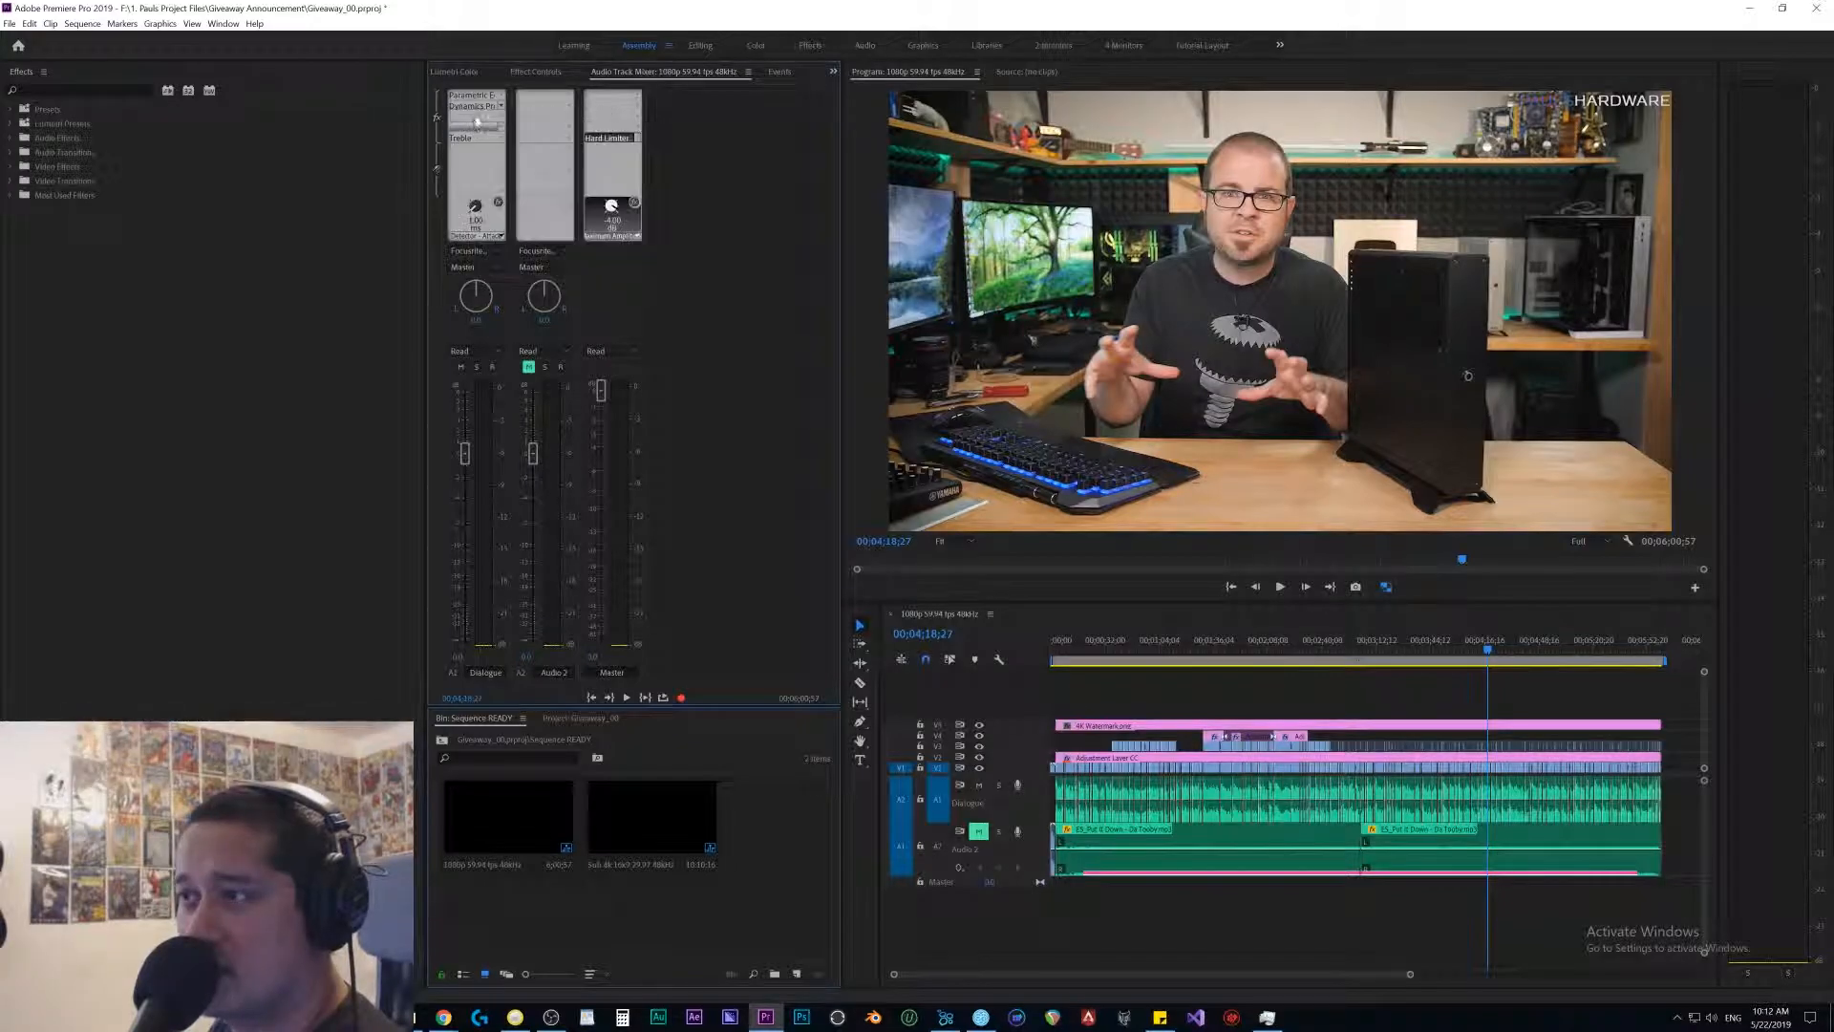
pyautogui.moveTo(971, 354); pyautogui.dragTo(858, 303)
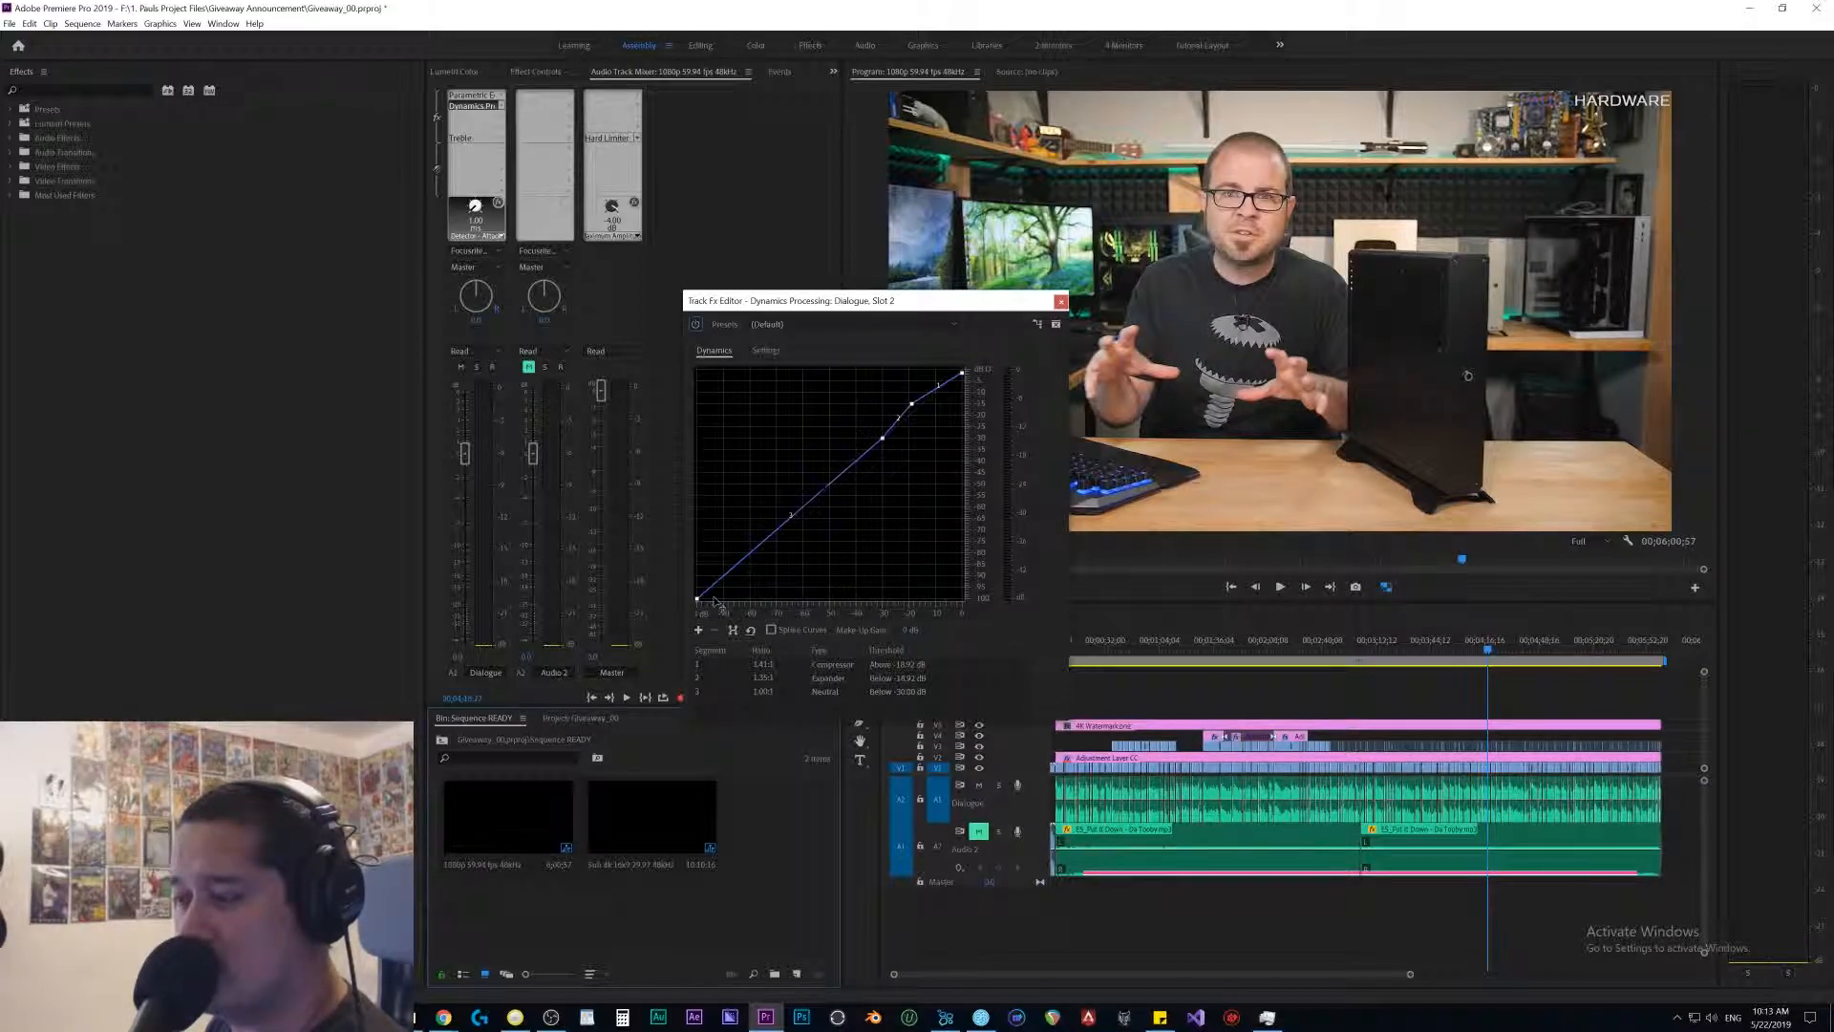
# - Play the dialogue in short passes and examine how its level moves along the Dynamics Processing graph
pyautogui.press('space')
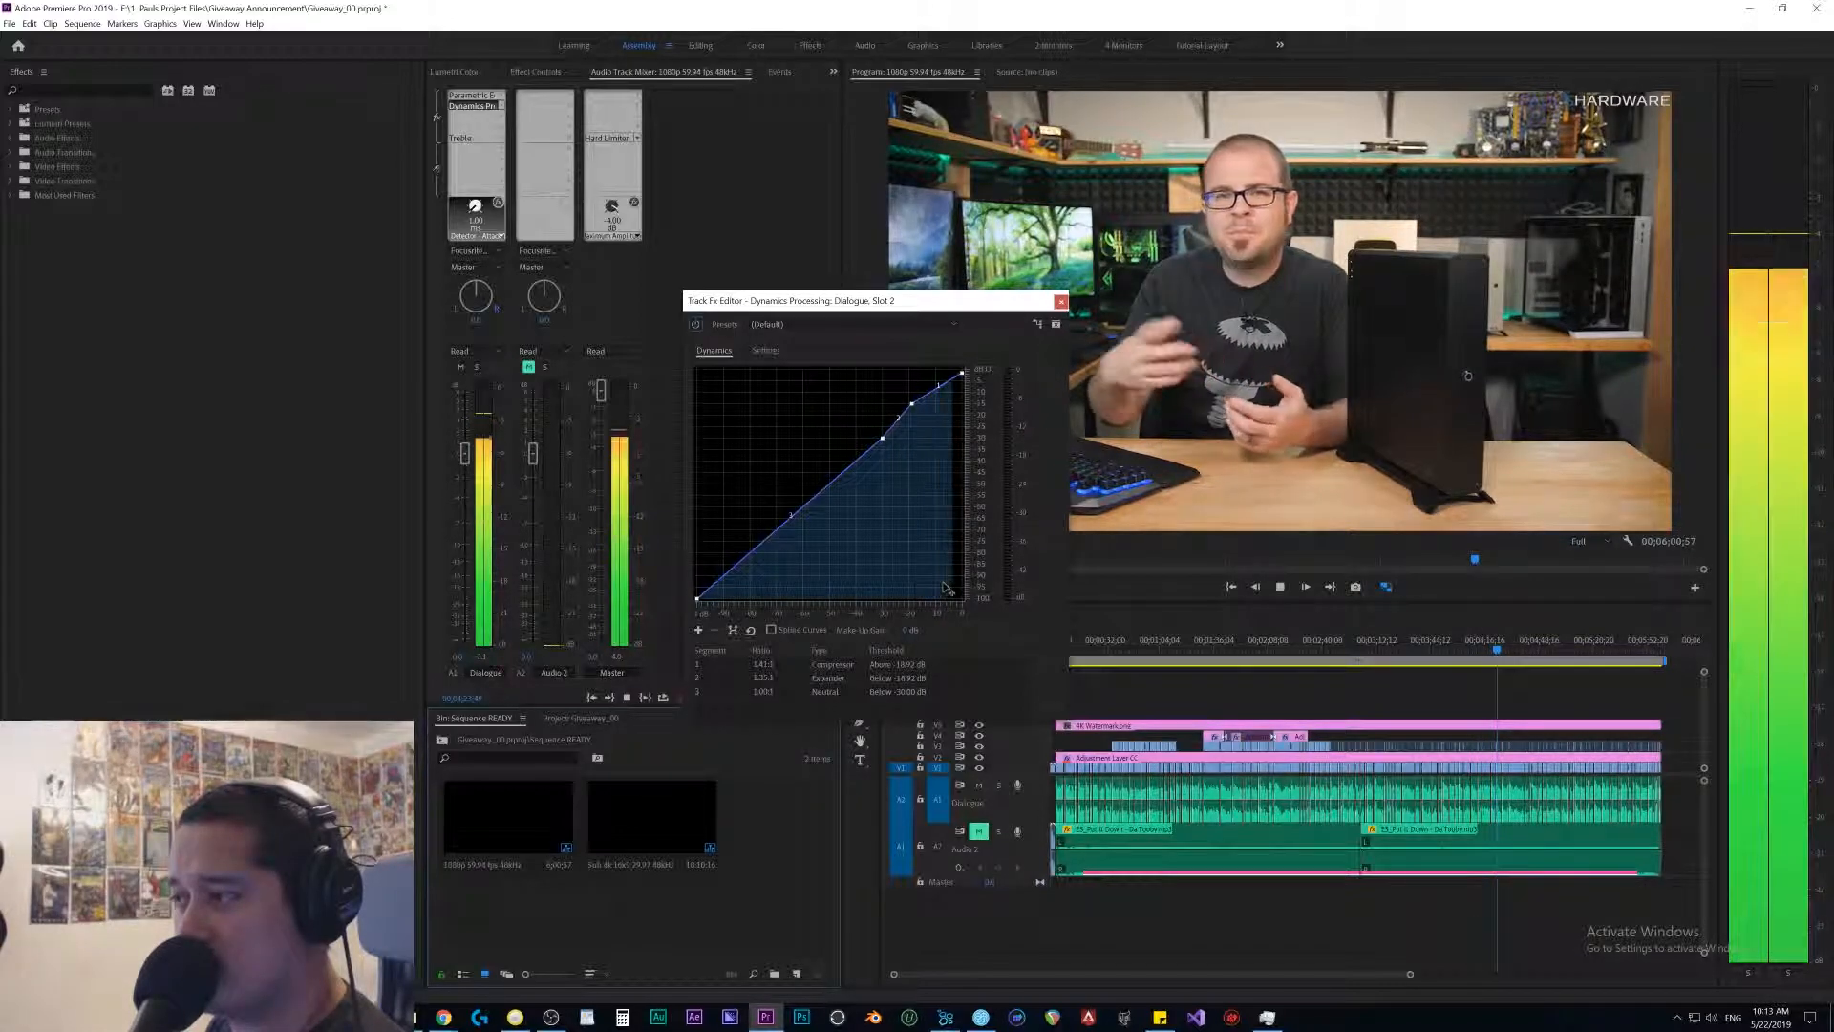
pyautogui.press('space')
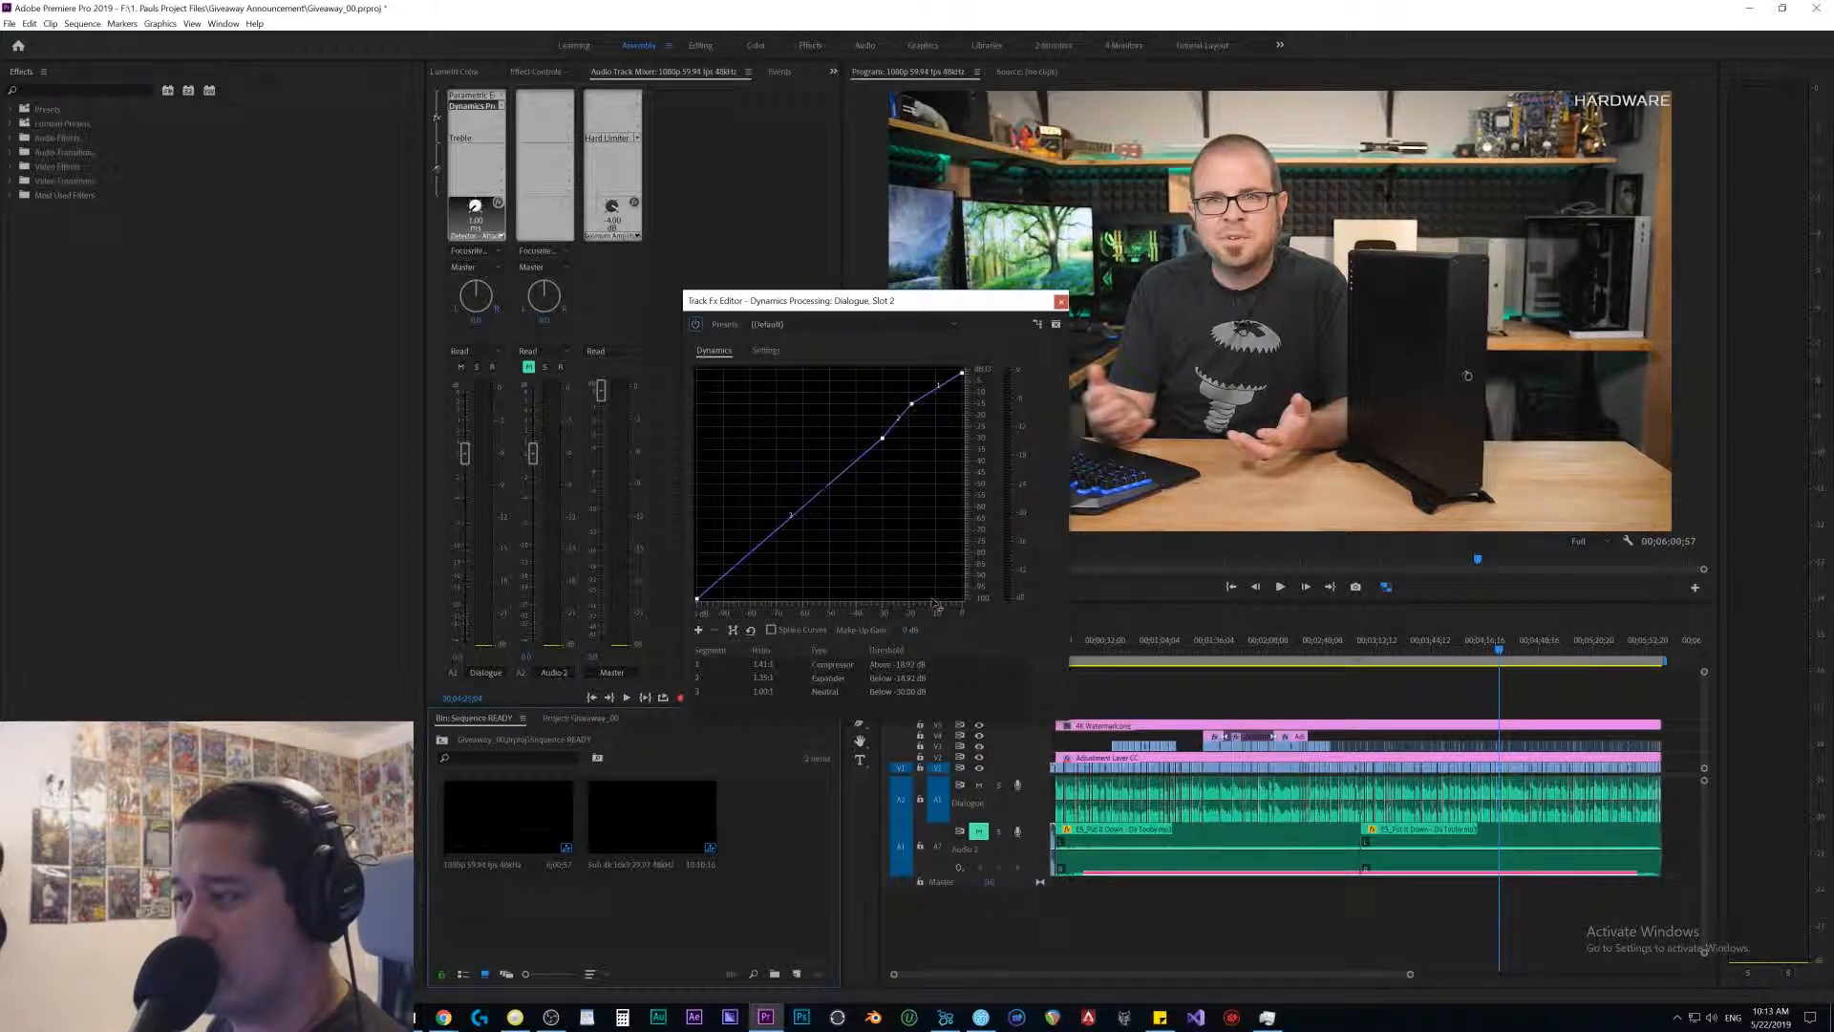
pyautogui.press('space')
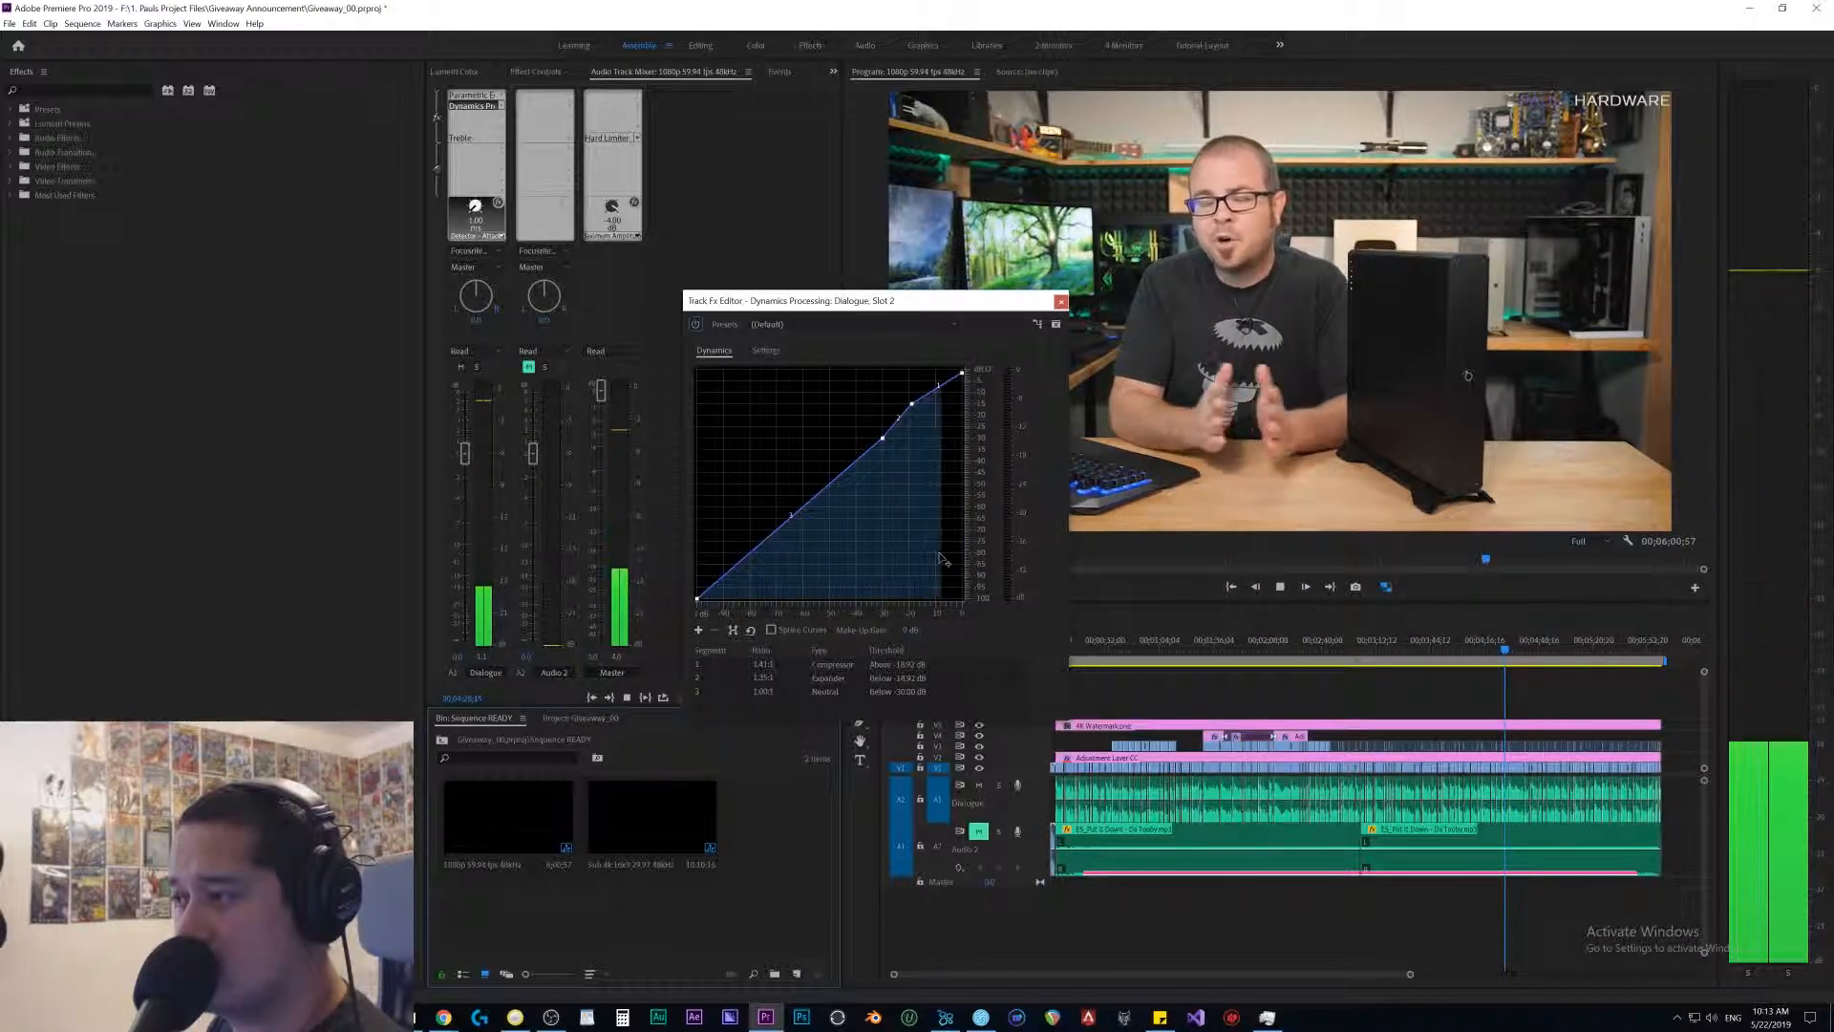
pyautogui.press('space')
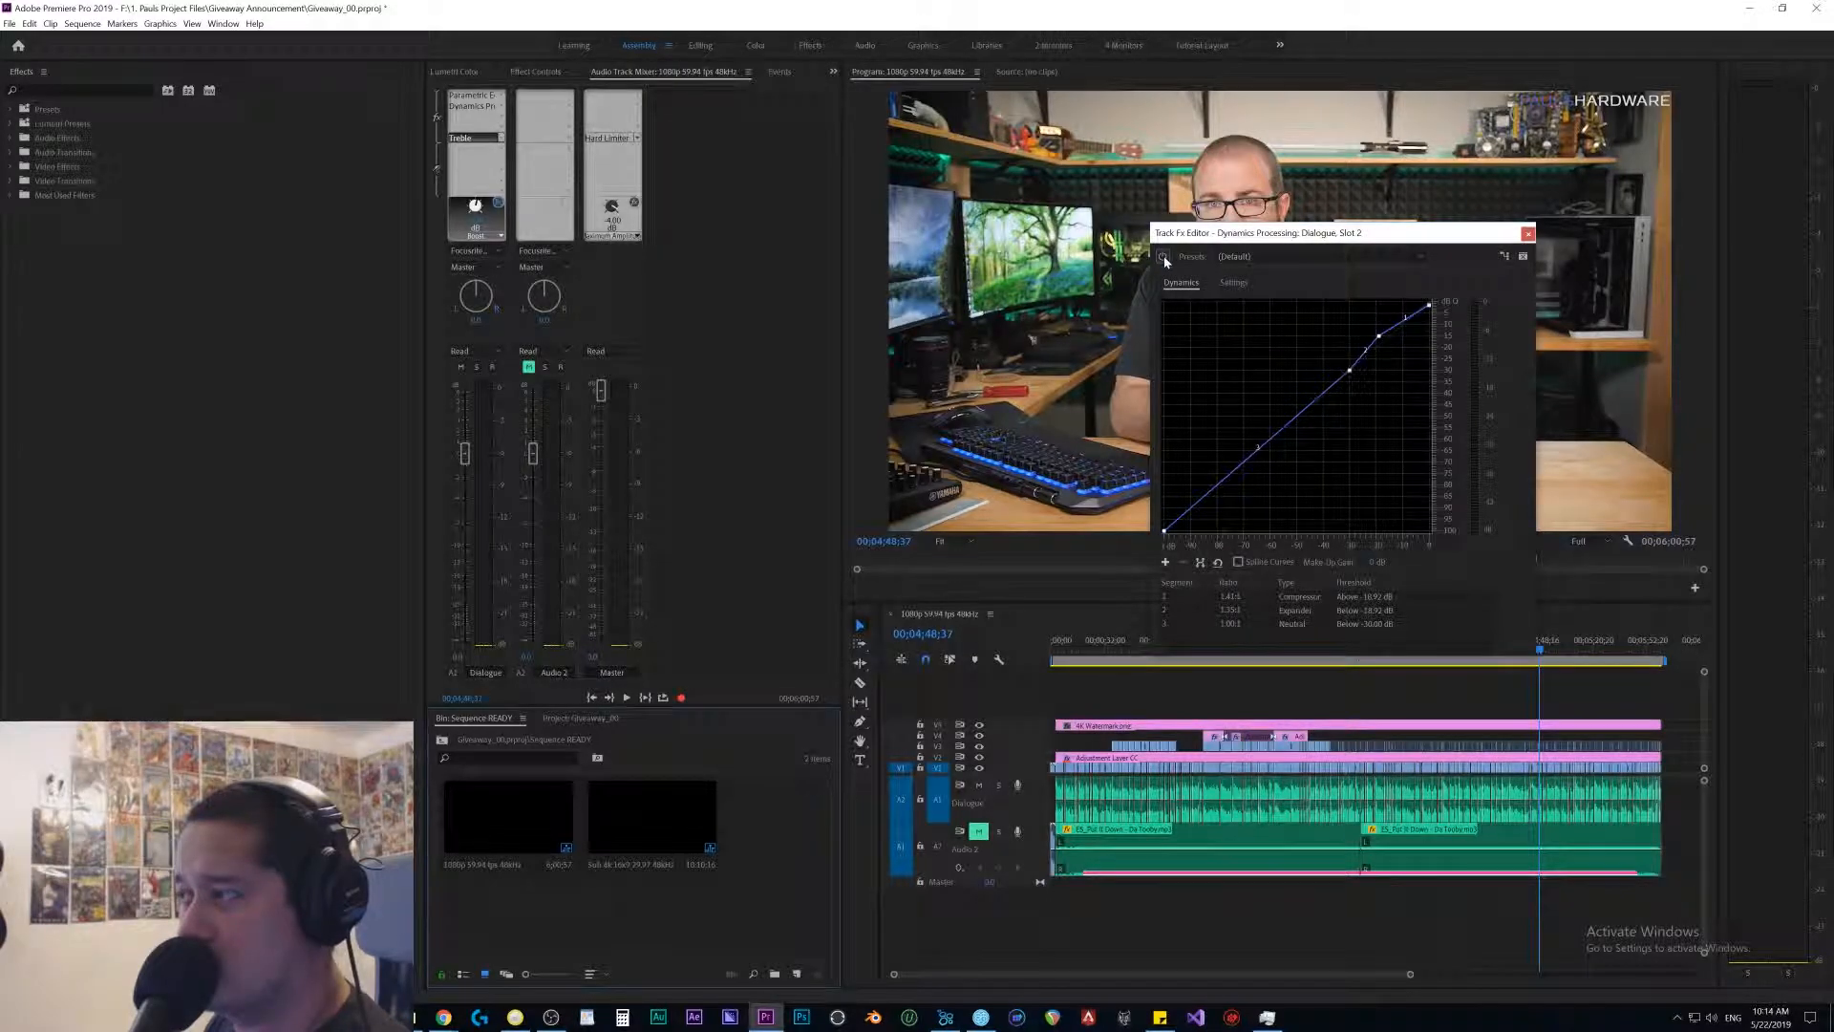
# - Compare the dialogue's meter levels during playback with Dynamics Processing bypassed and with it enabled
pyautogui.press('space')
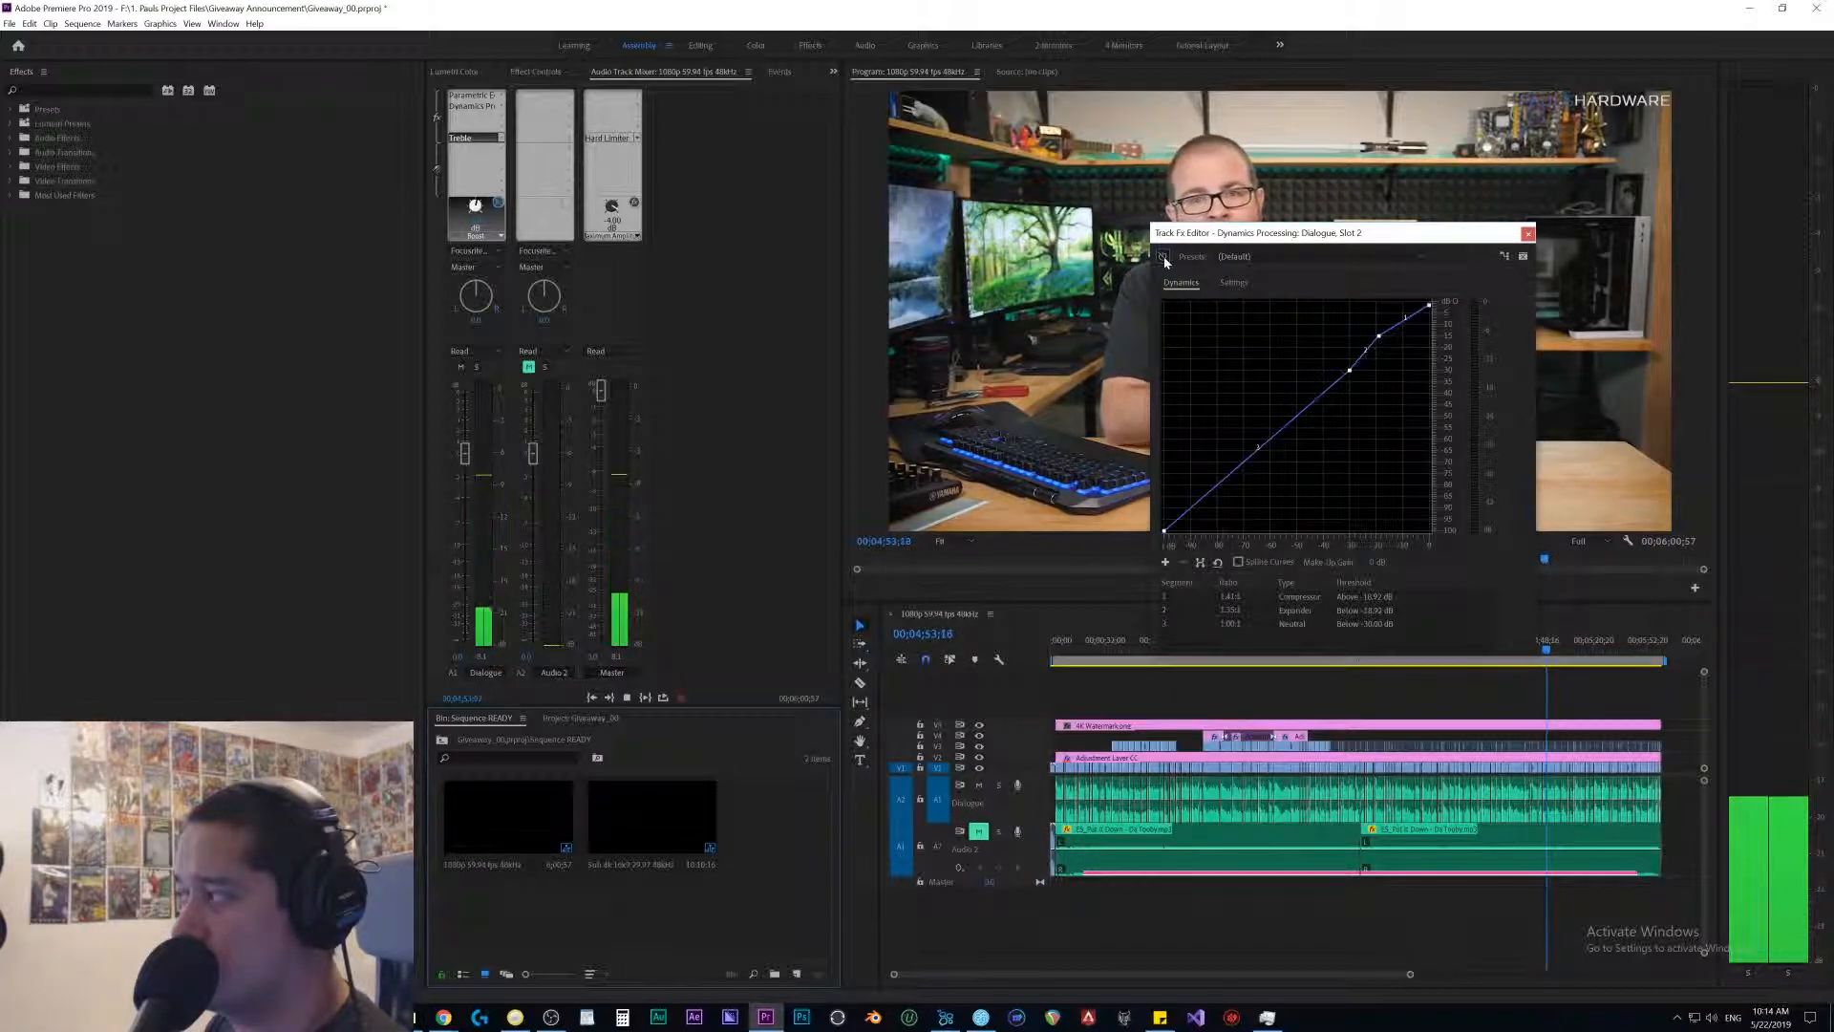
pyautogui.press('space')
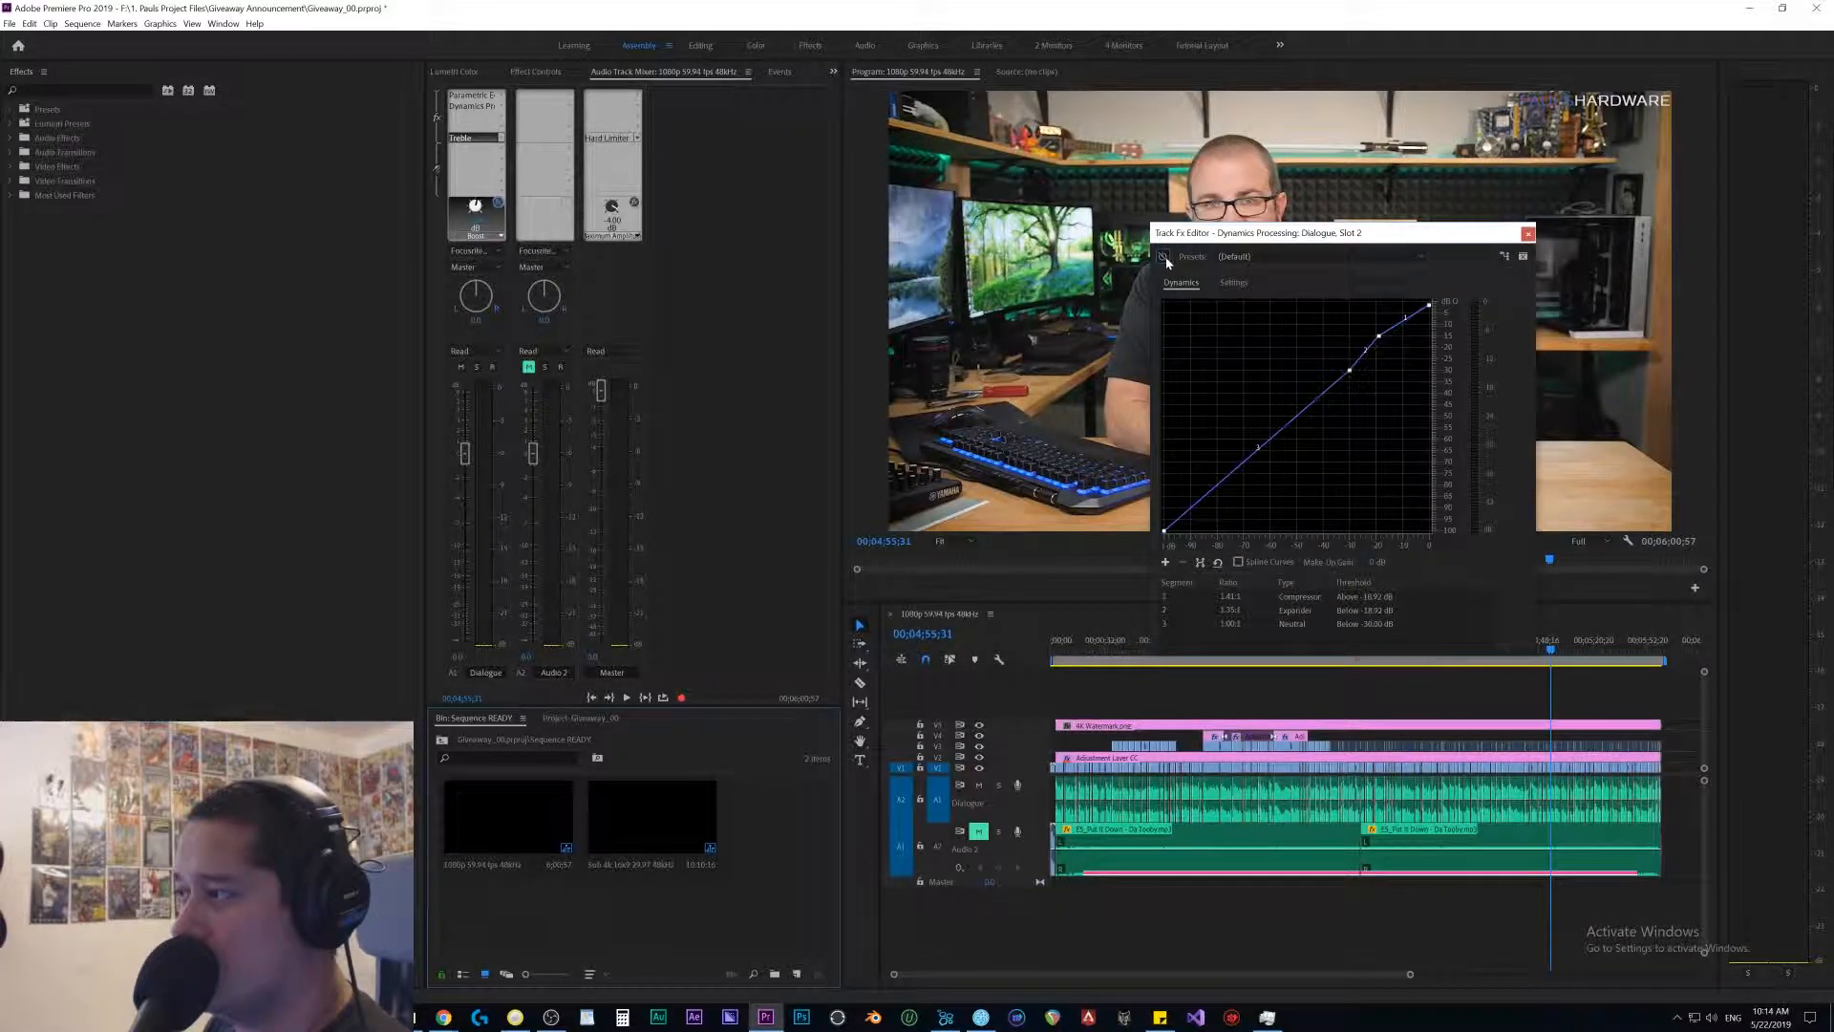
pyautogui.press('space')
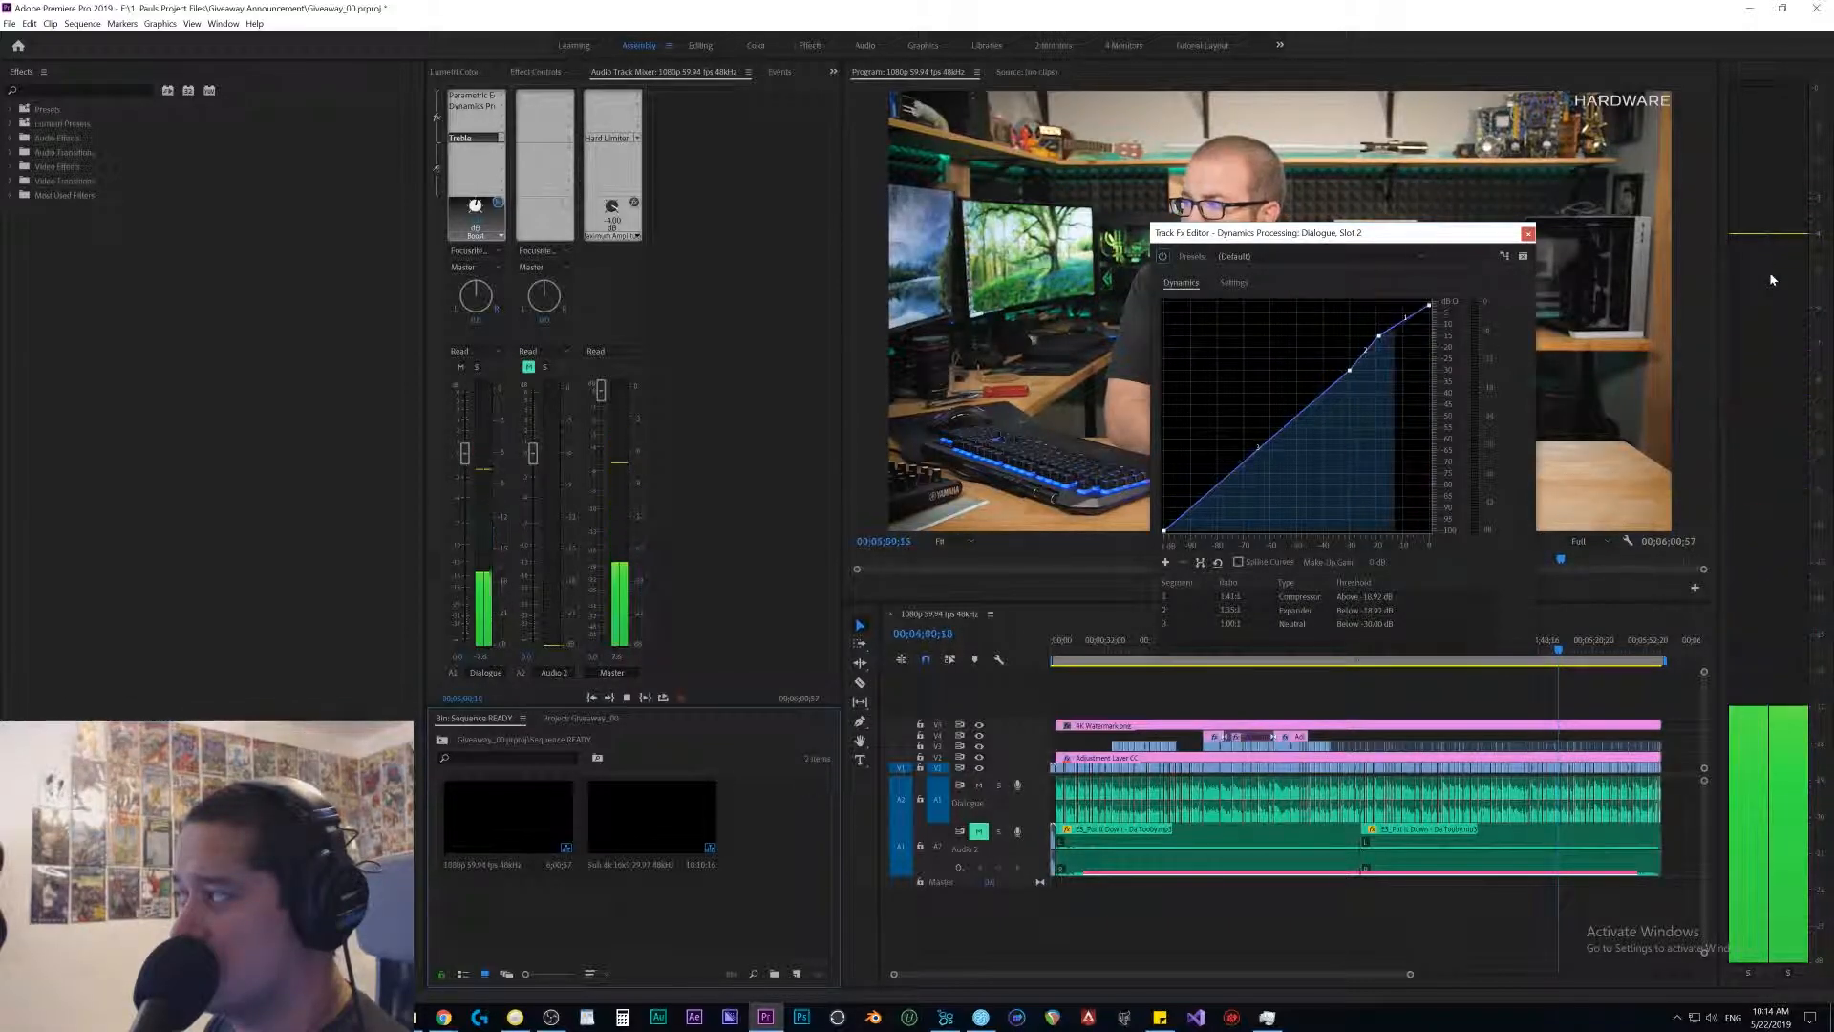
pyautogui.press('space')
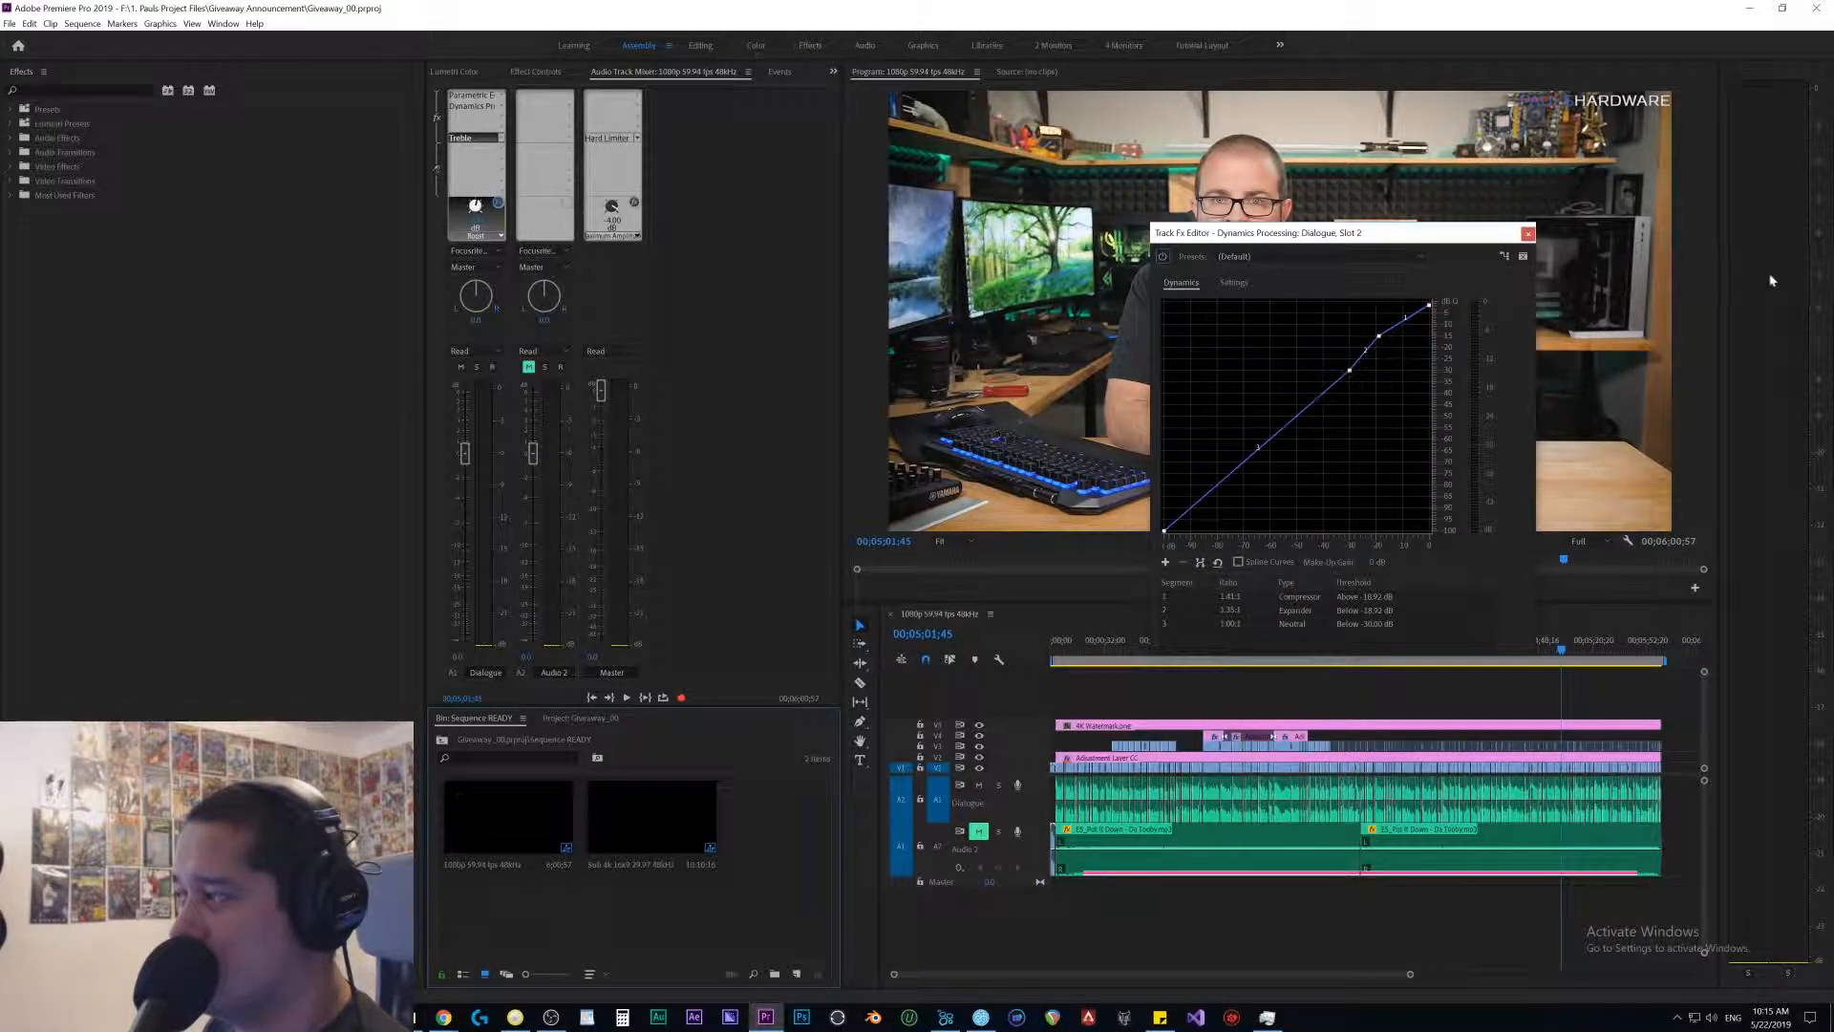
pyautogui.press('space')
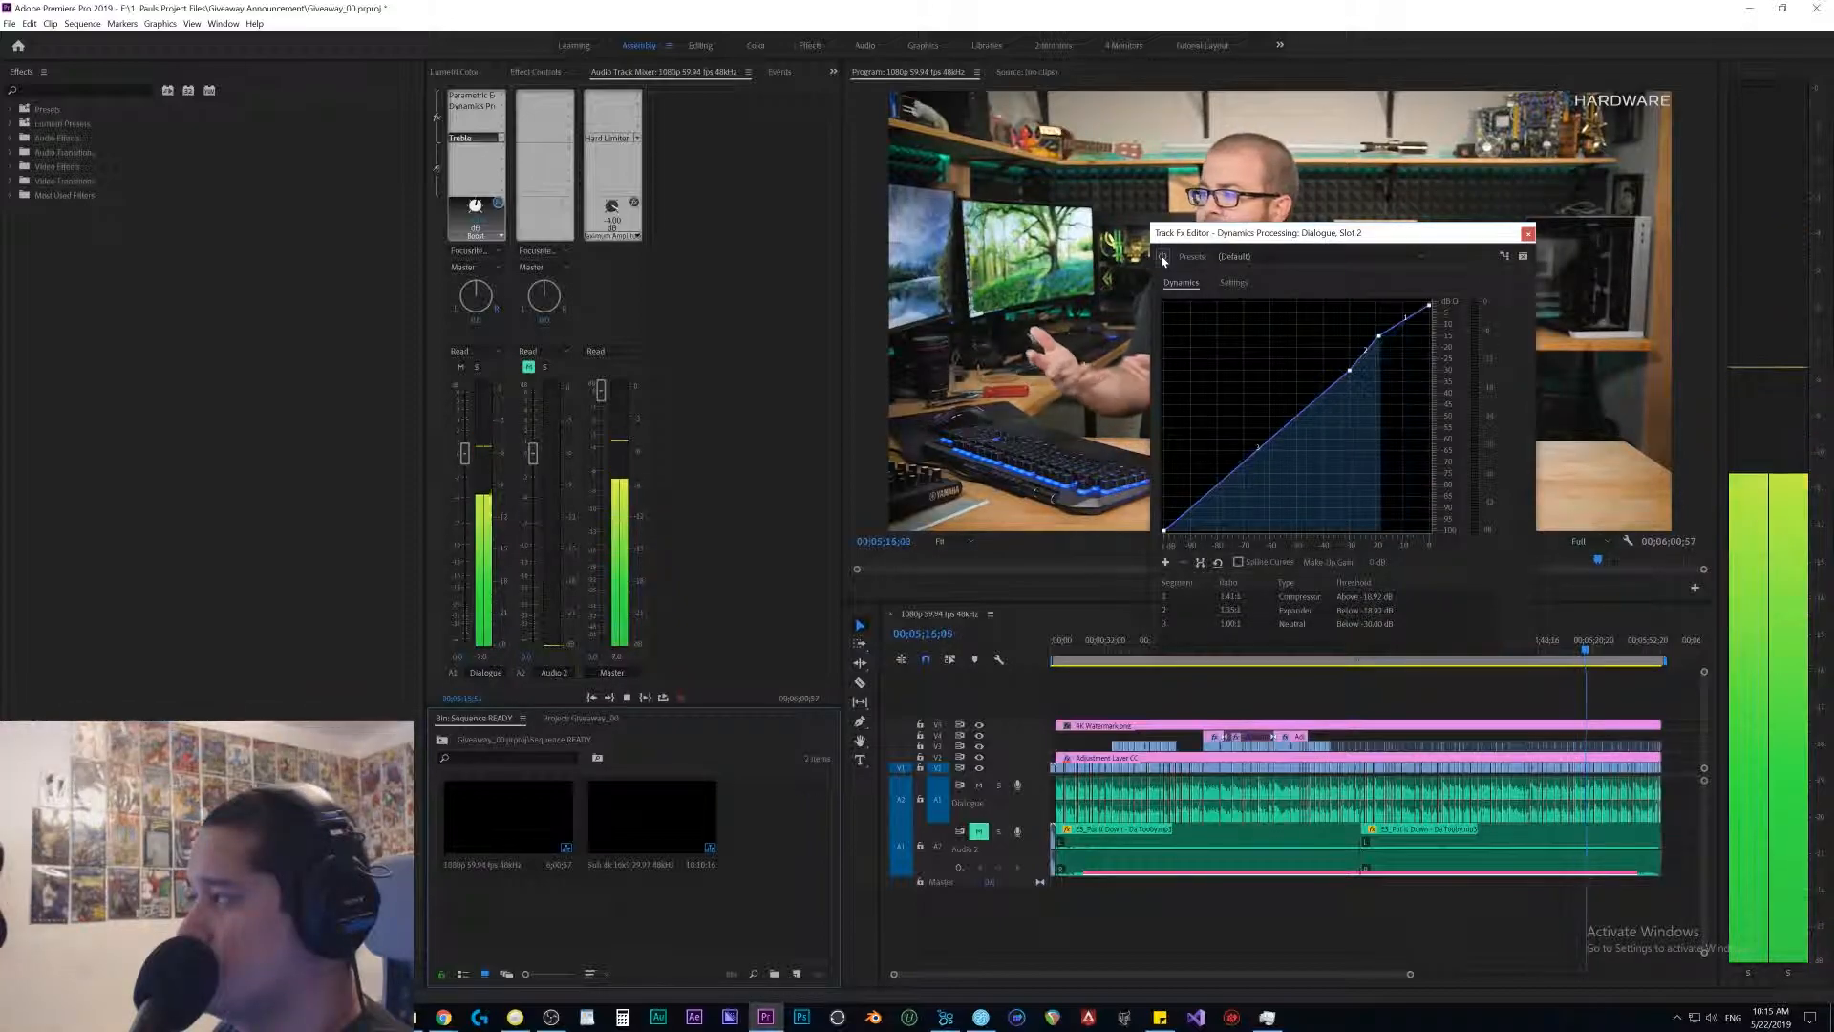
pyautogui.press('space')
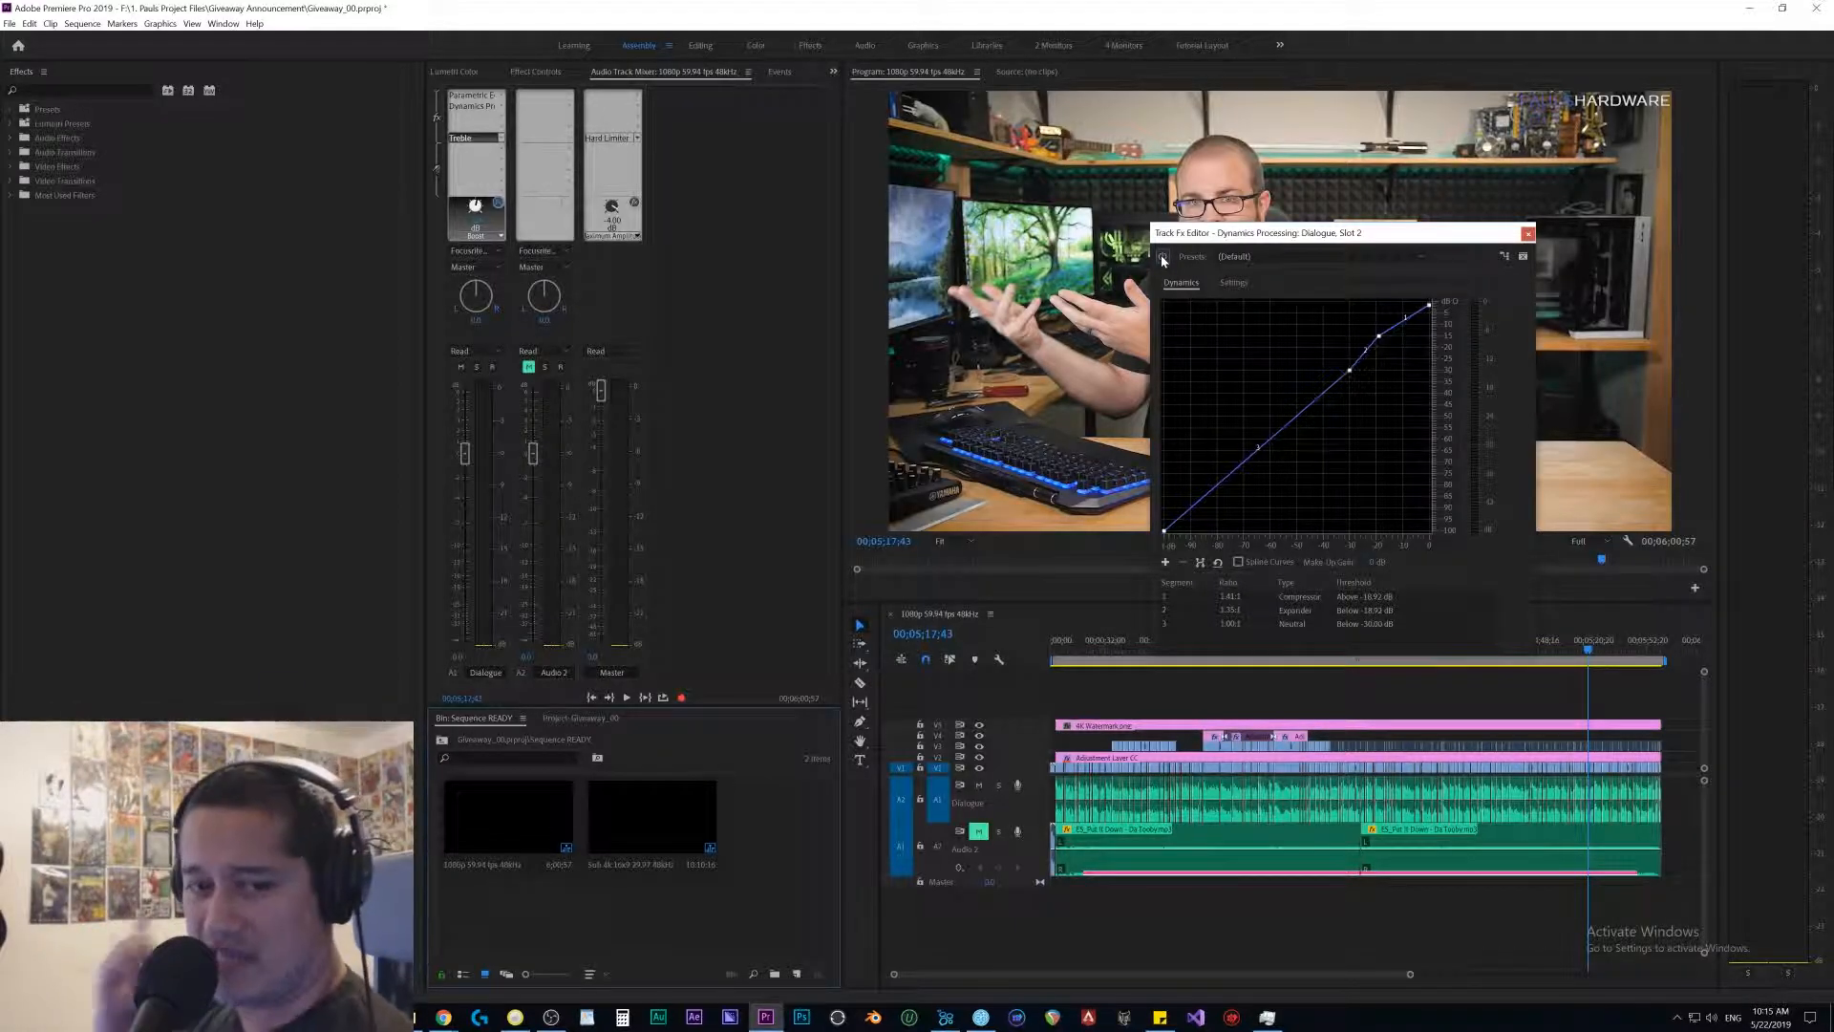
# - Move the Dynamics Processing editor next to the mixer and play the dialogue to examine the compressor segment near the curve's upper end
pyautogui.moveTo(1319, 229); pyautogui.dragTo(927, 207)
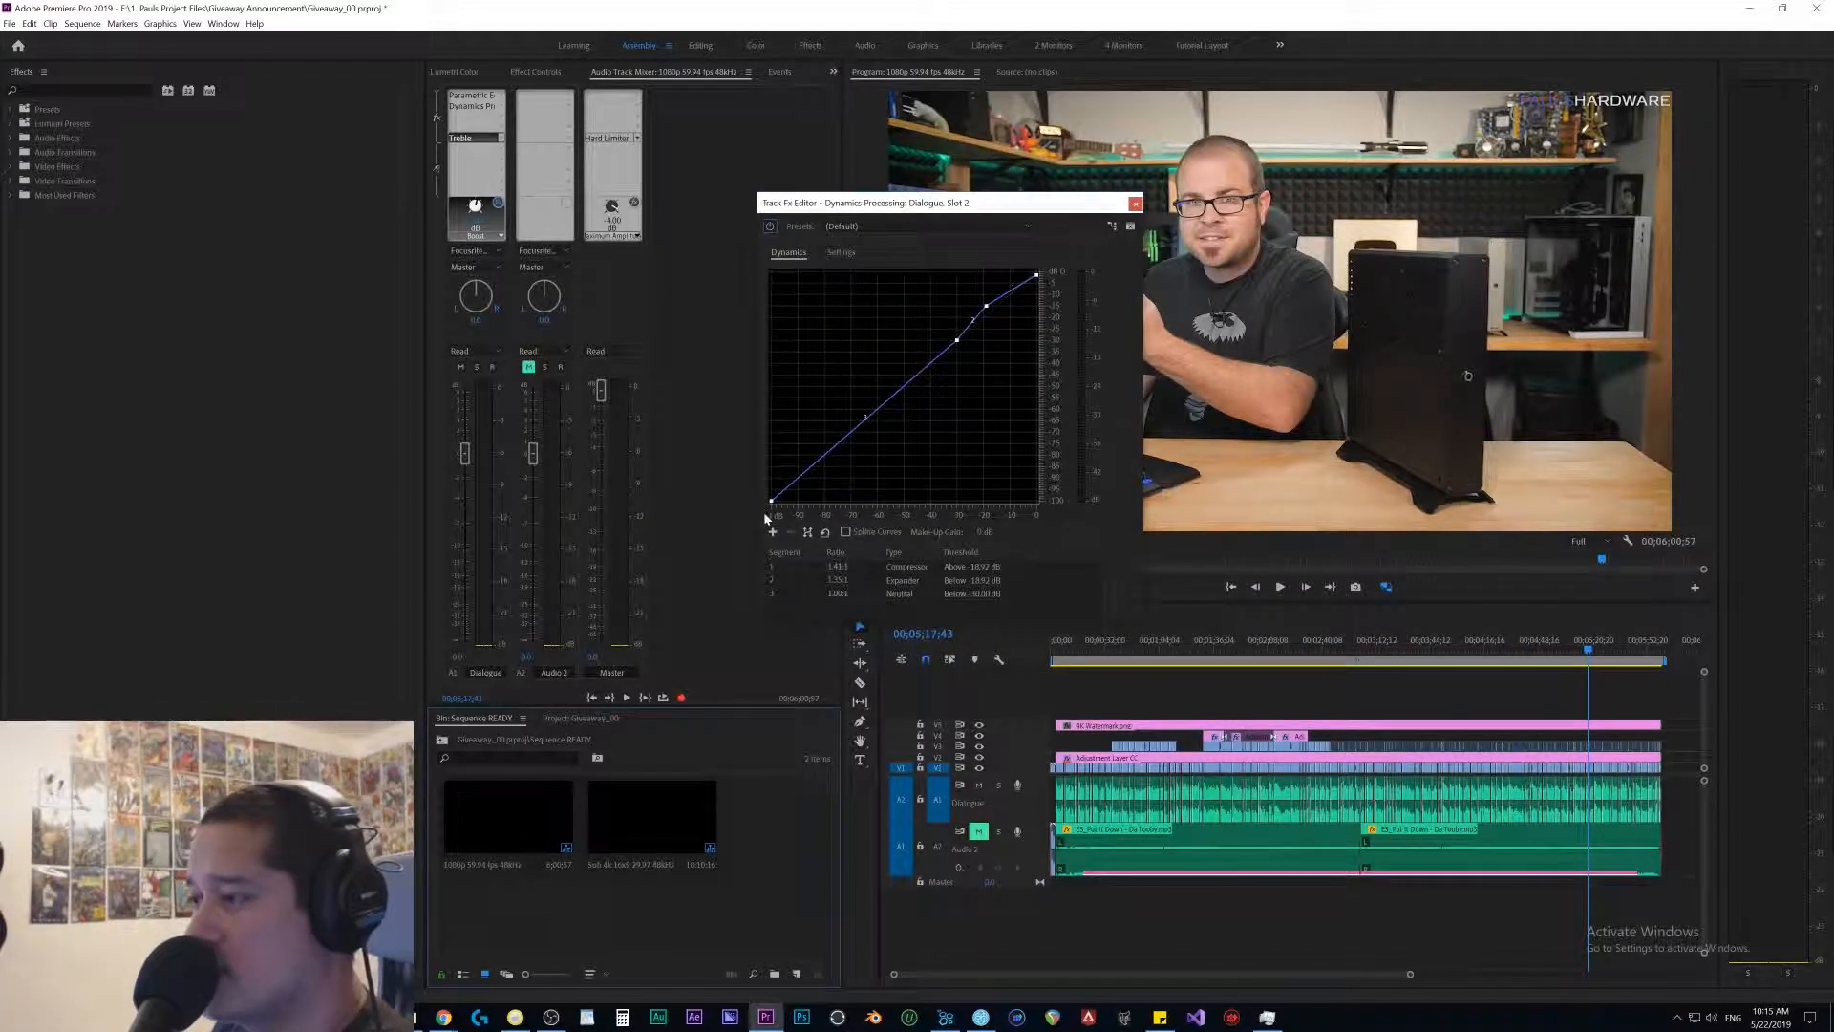
pyautogui.press('space')
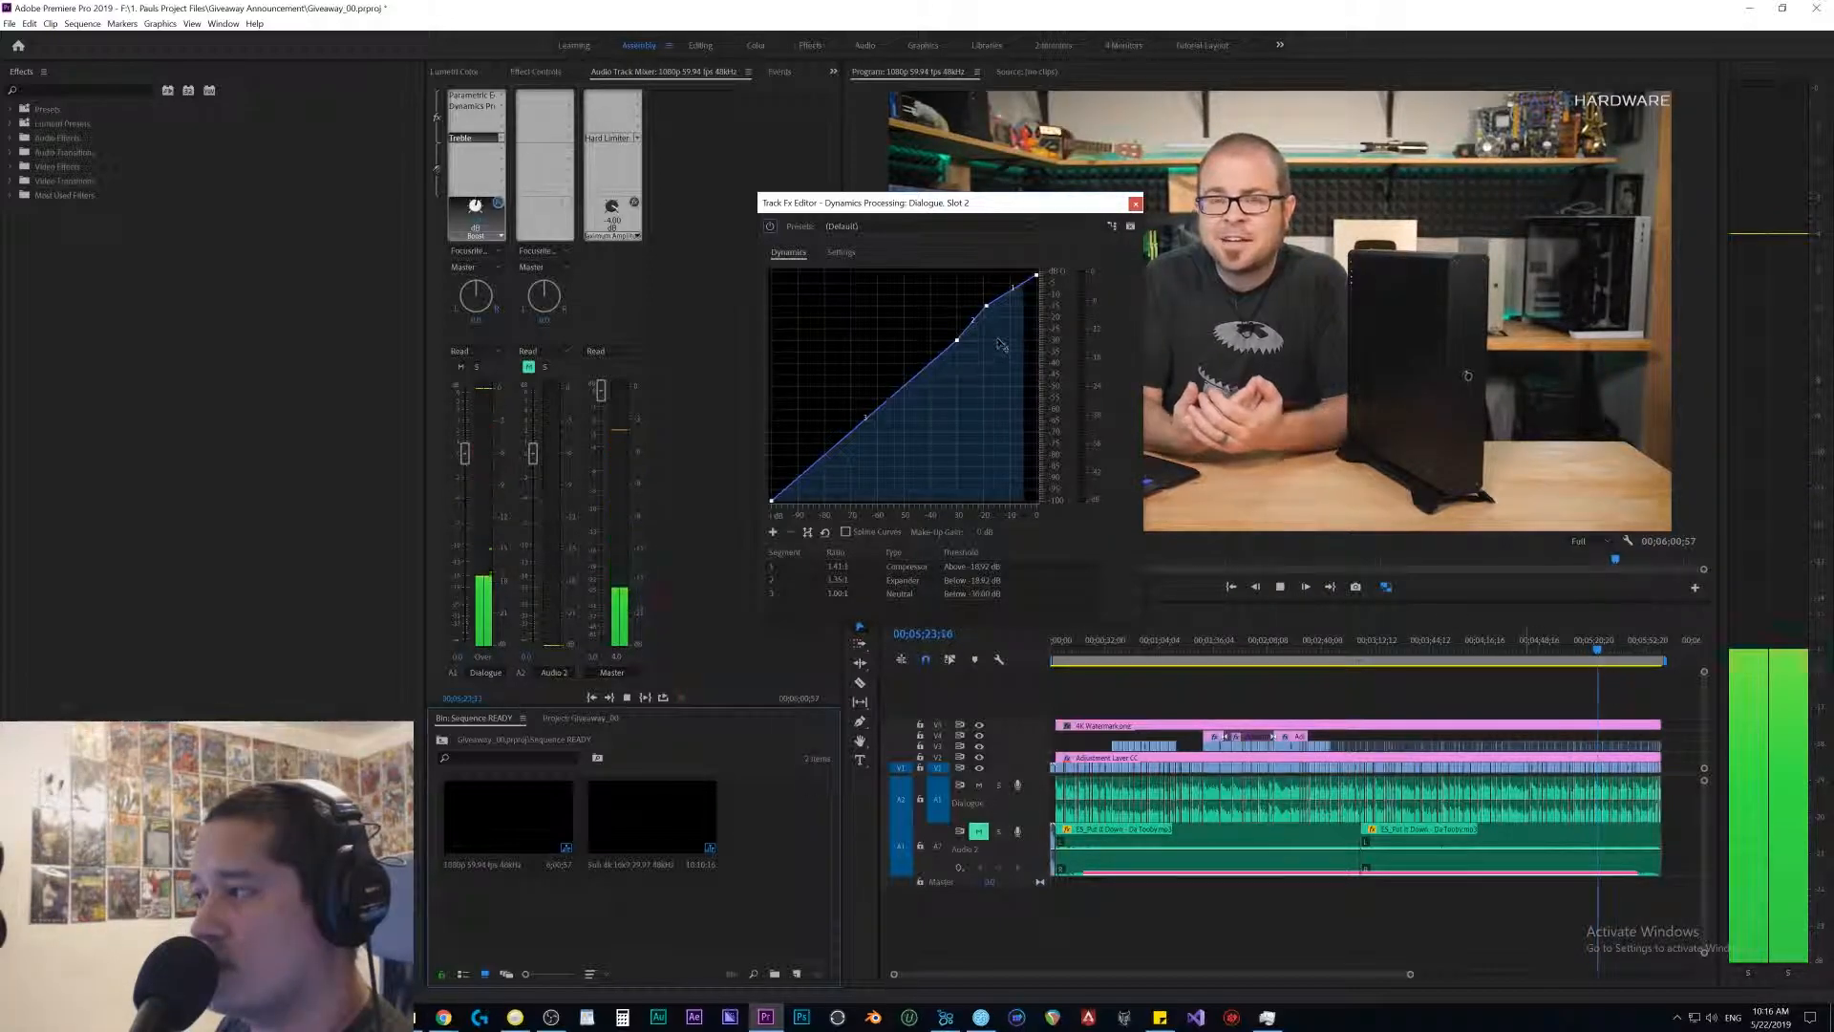
pyautogui.press('space')
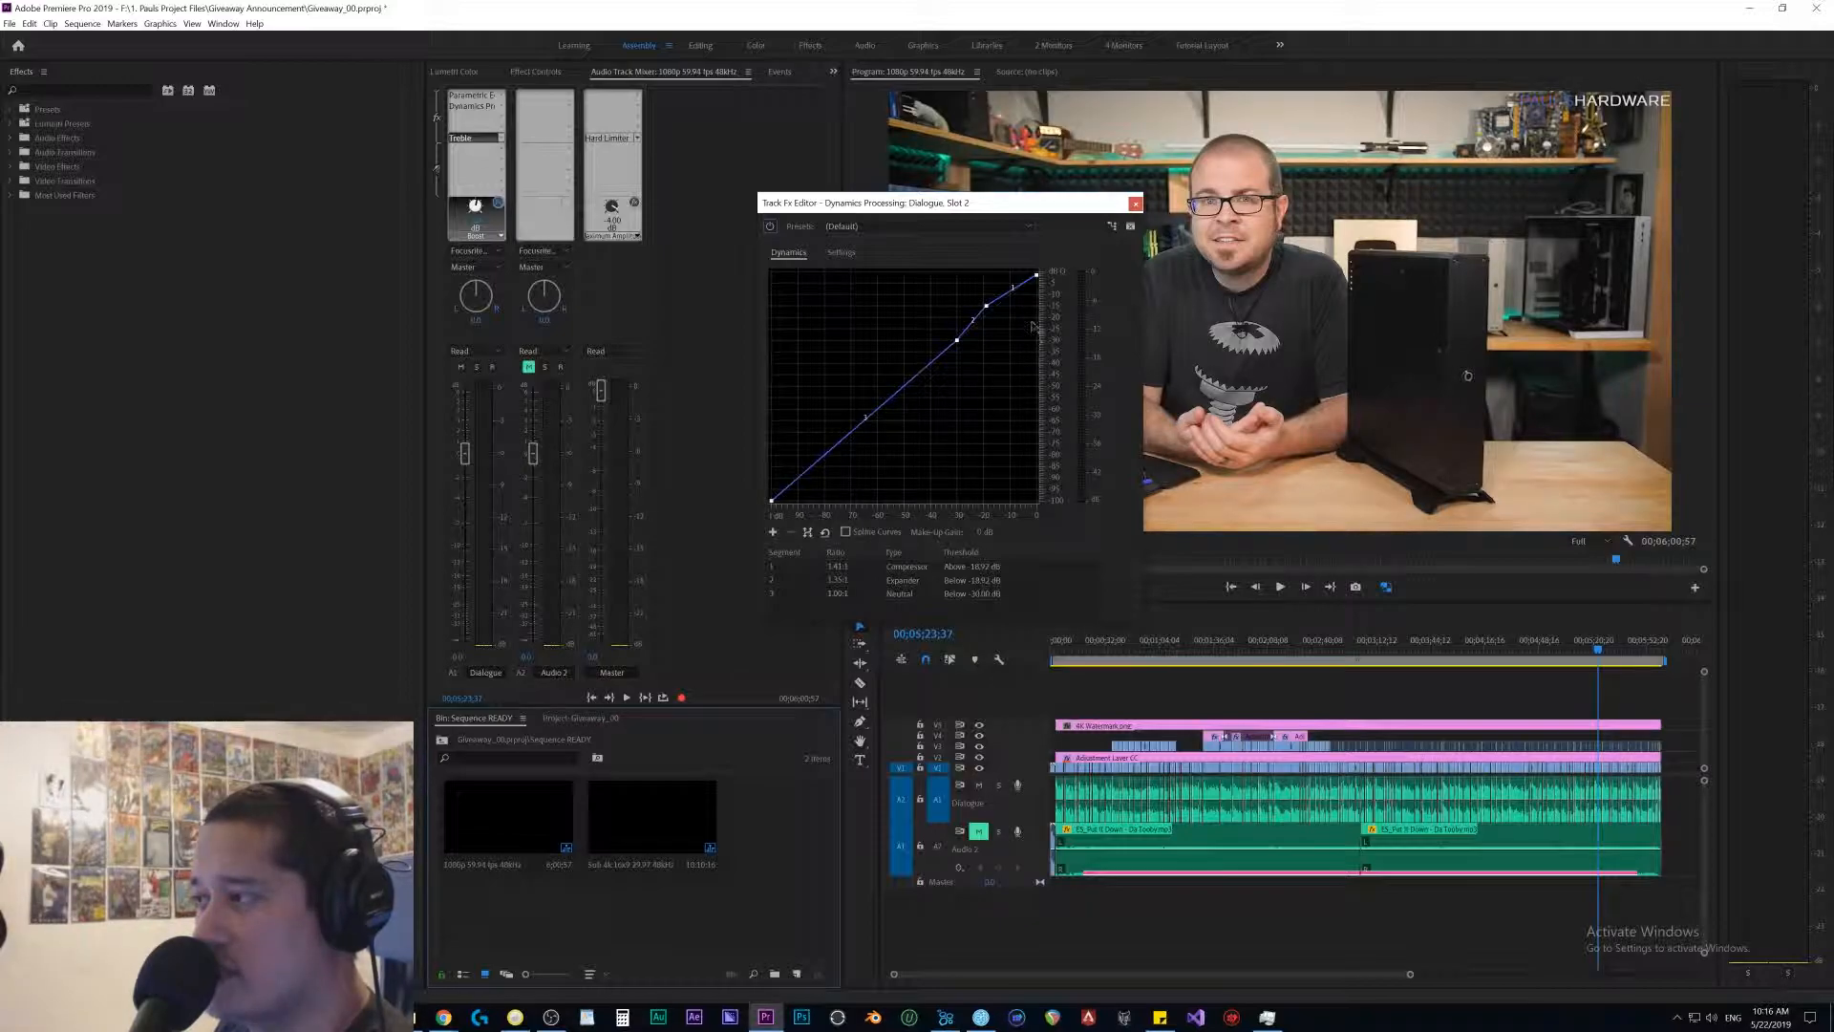
# - Play the dialogue in short passes and examine how its level moves through the expander segment and its two curve points
pyautogui.press('space')
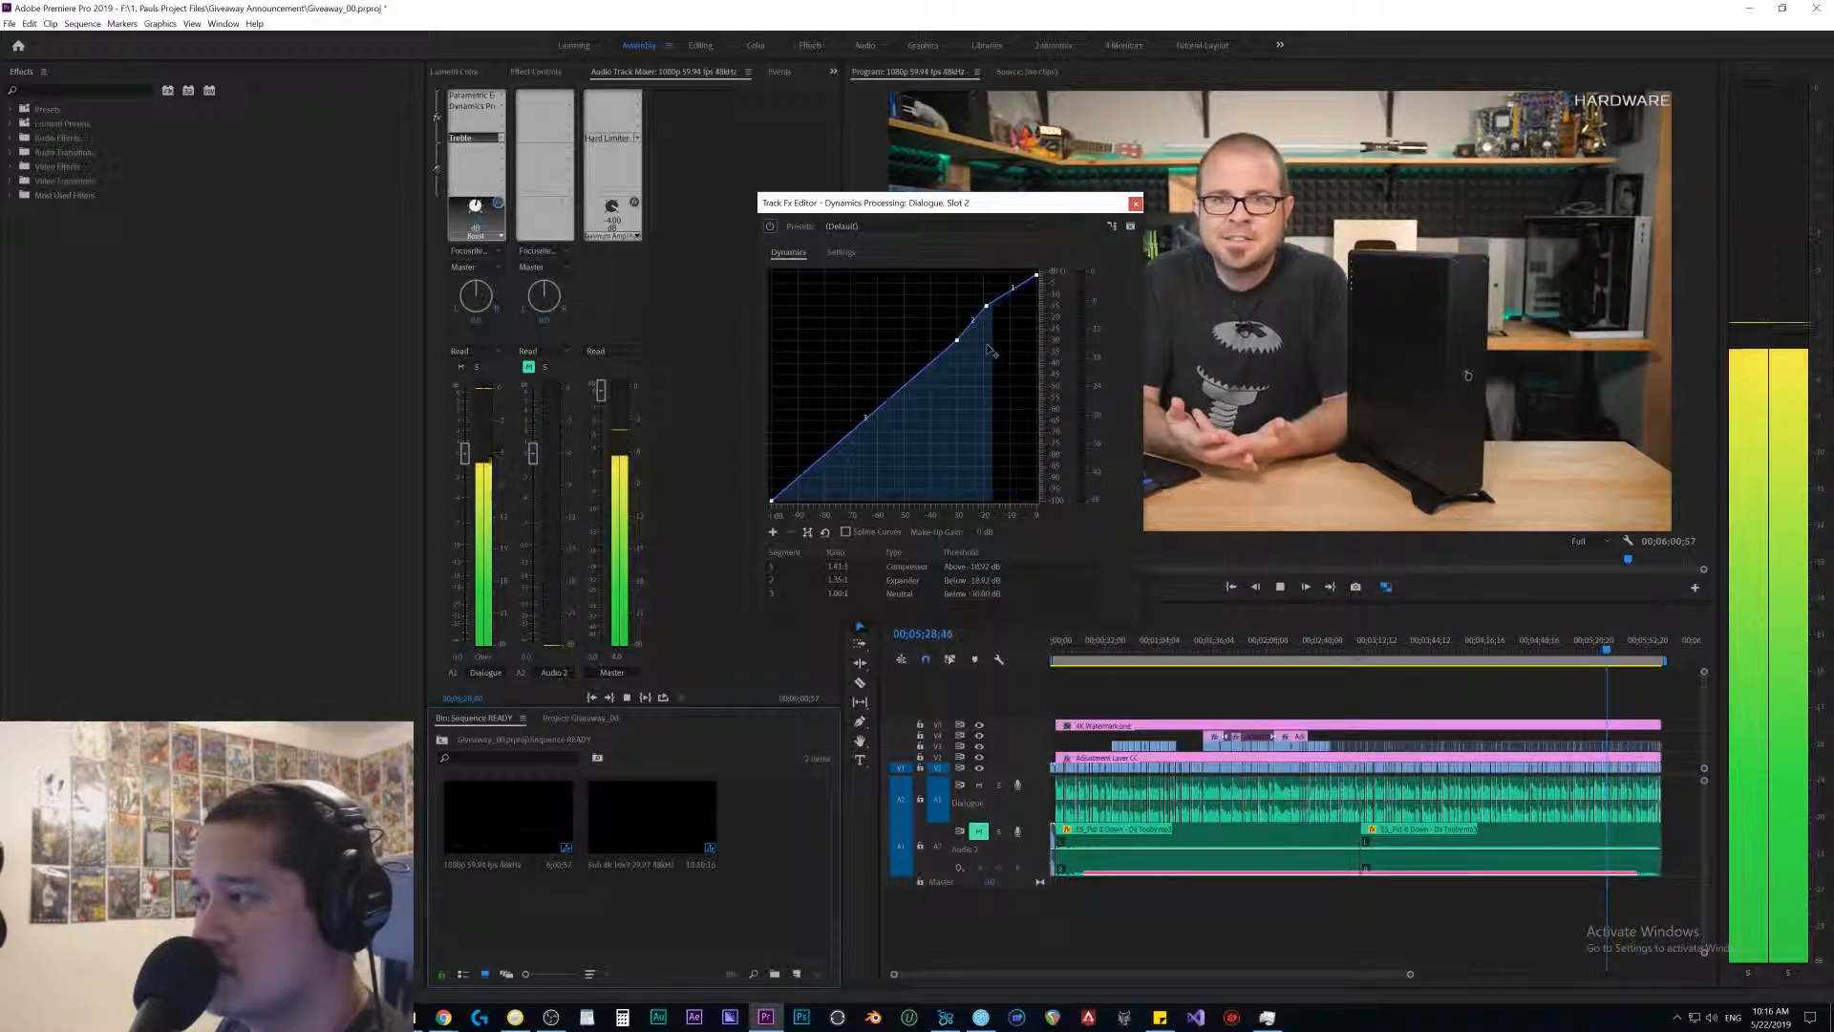
pyautogui.press('space')
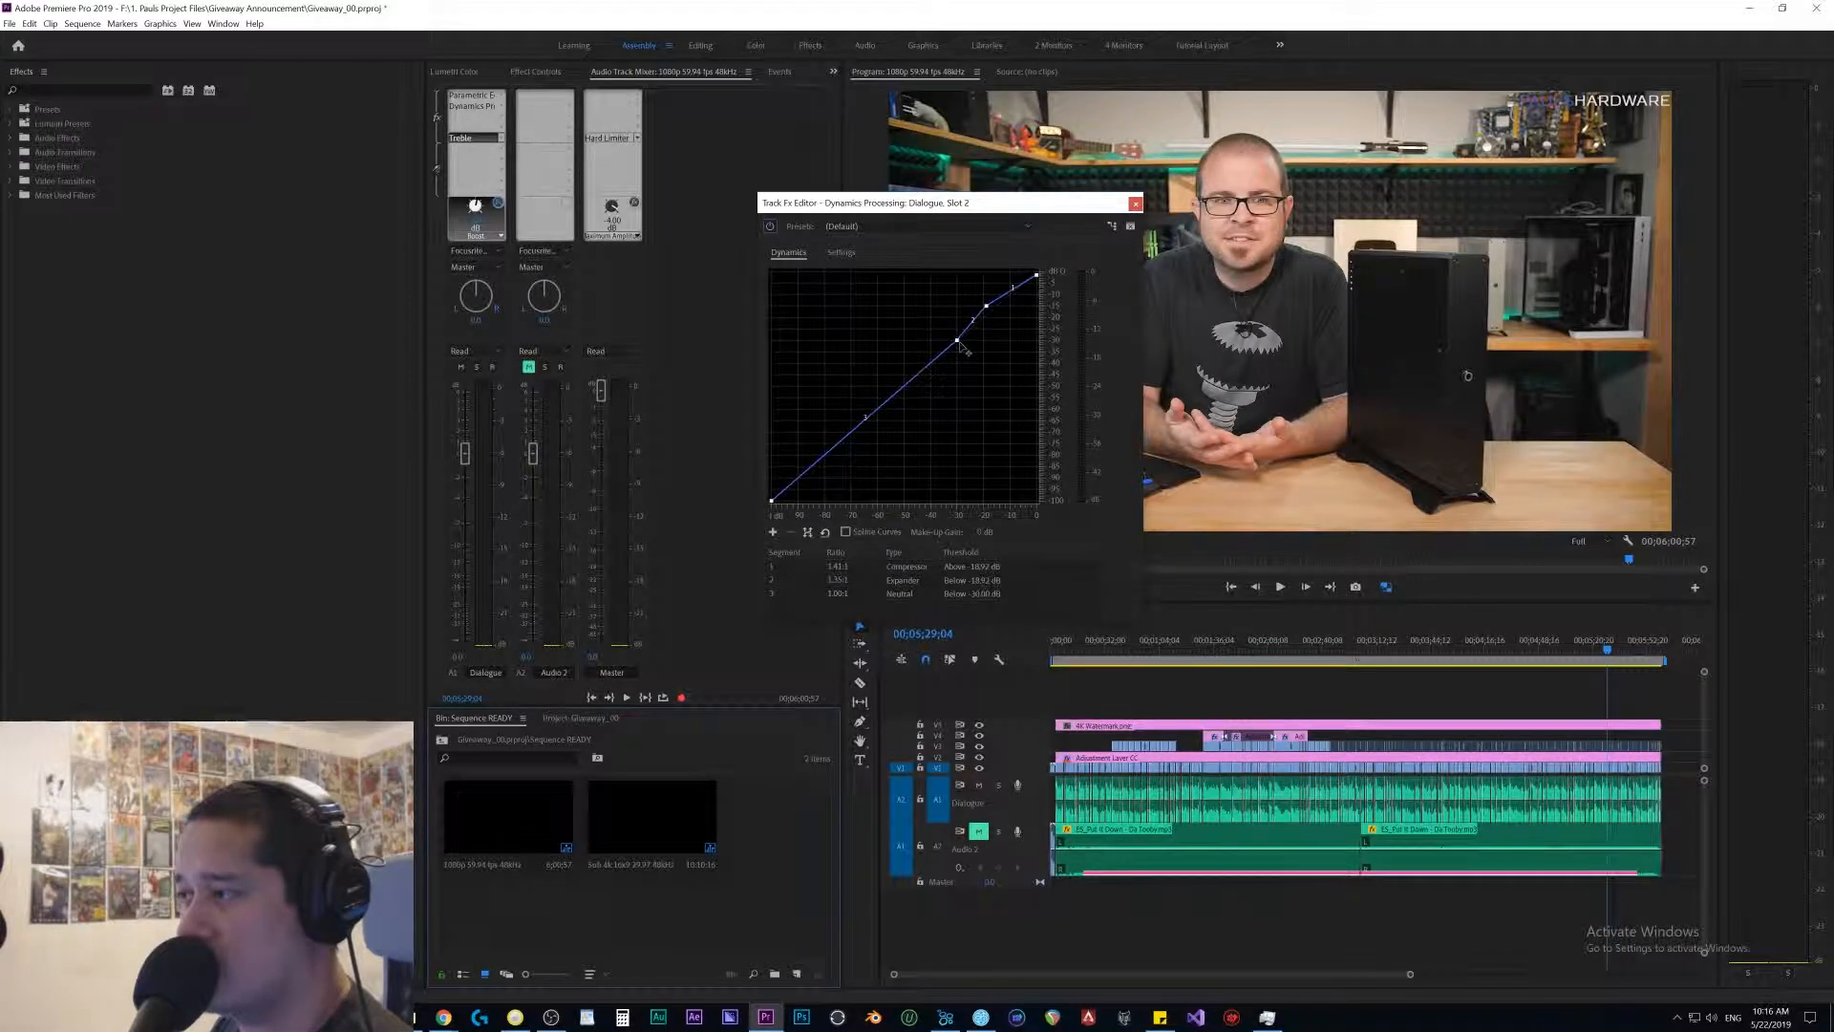
pyautogui.moveTo(963, 352)
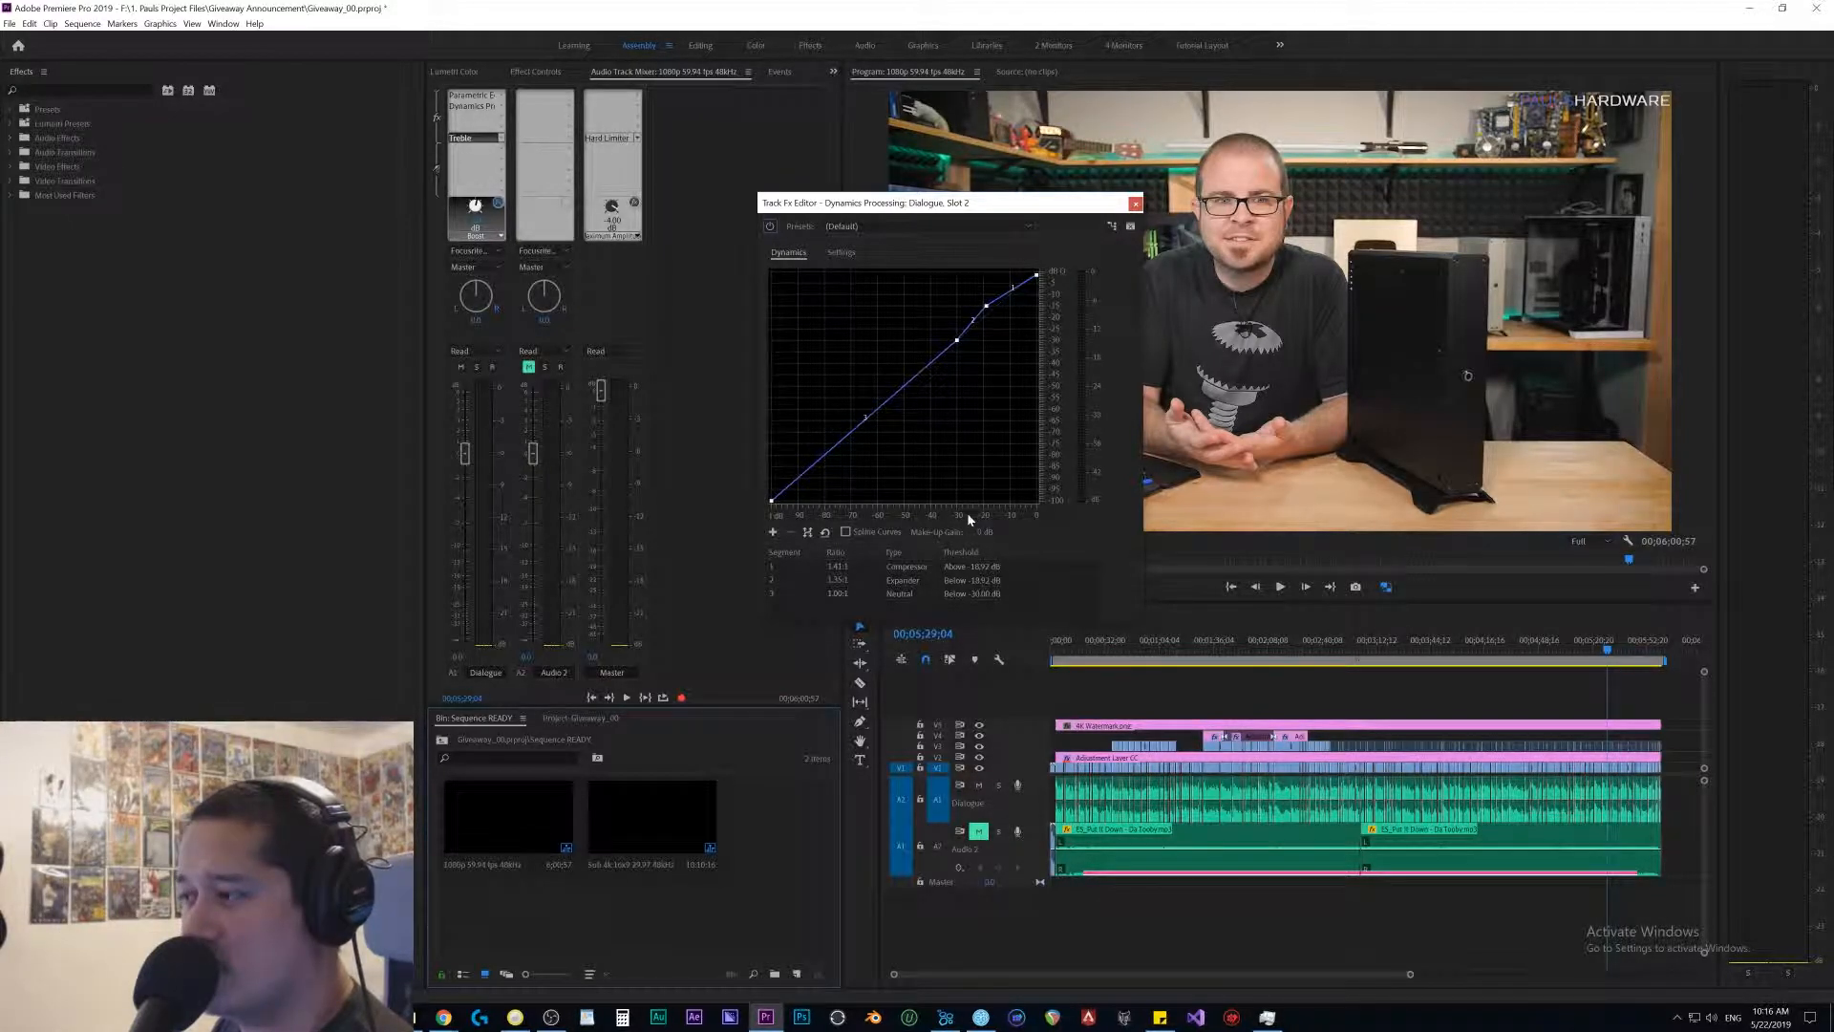
pyautogui.press('space')
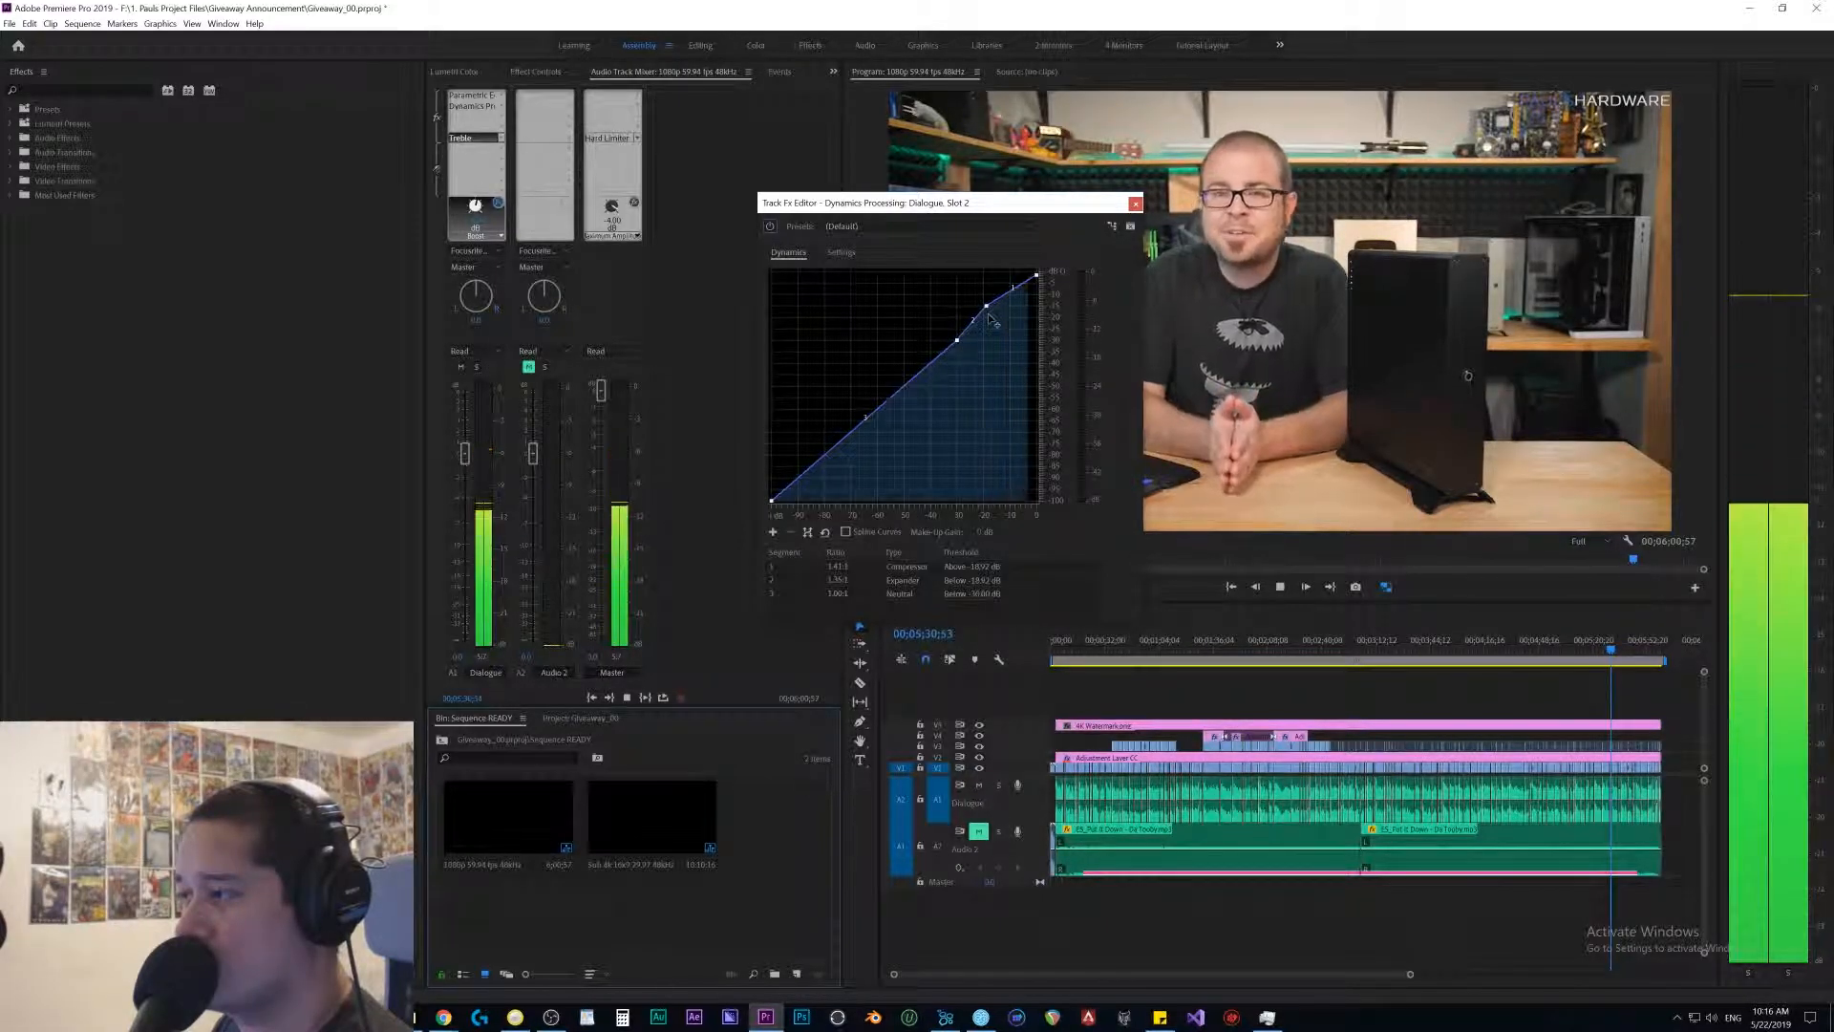
pyautogui.press('space')
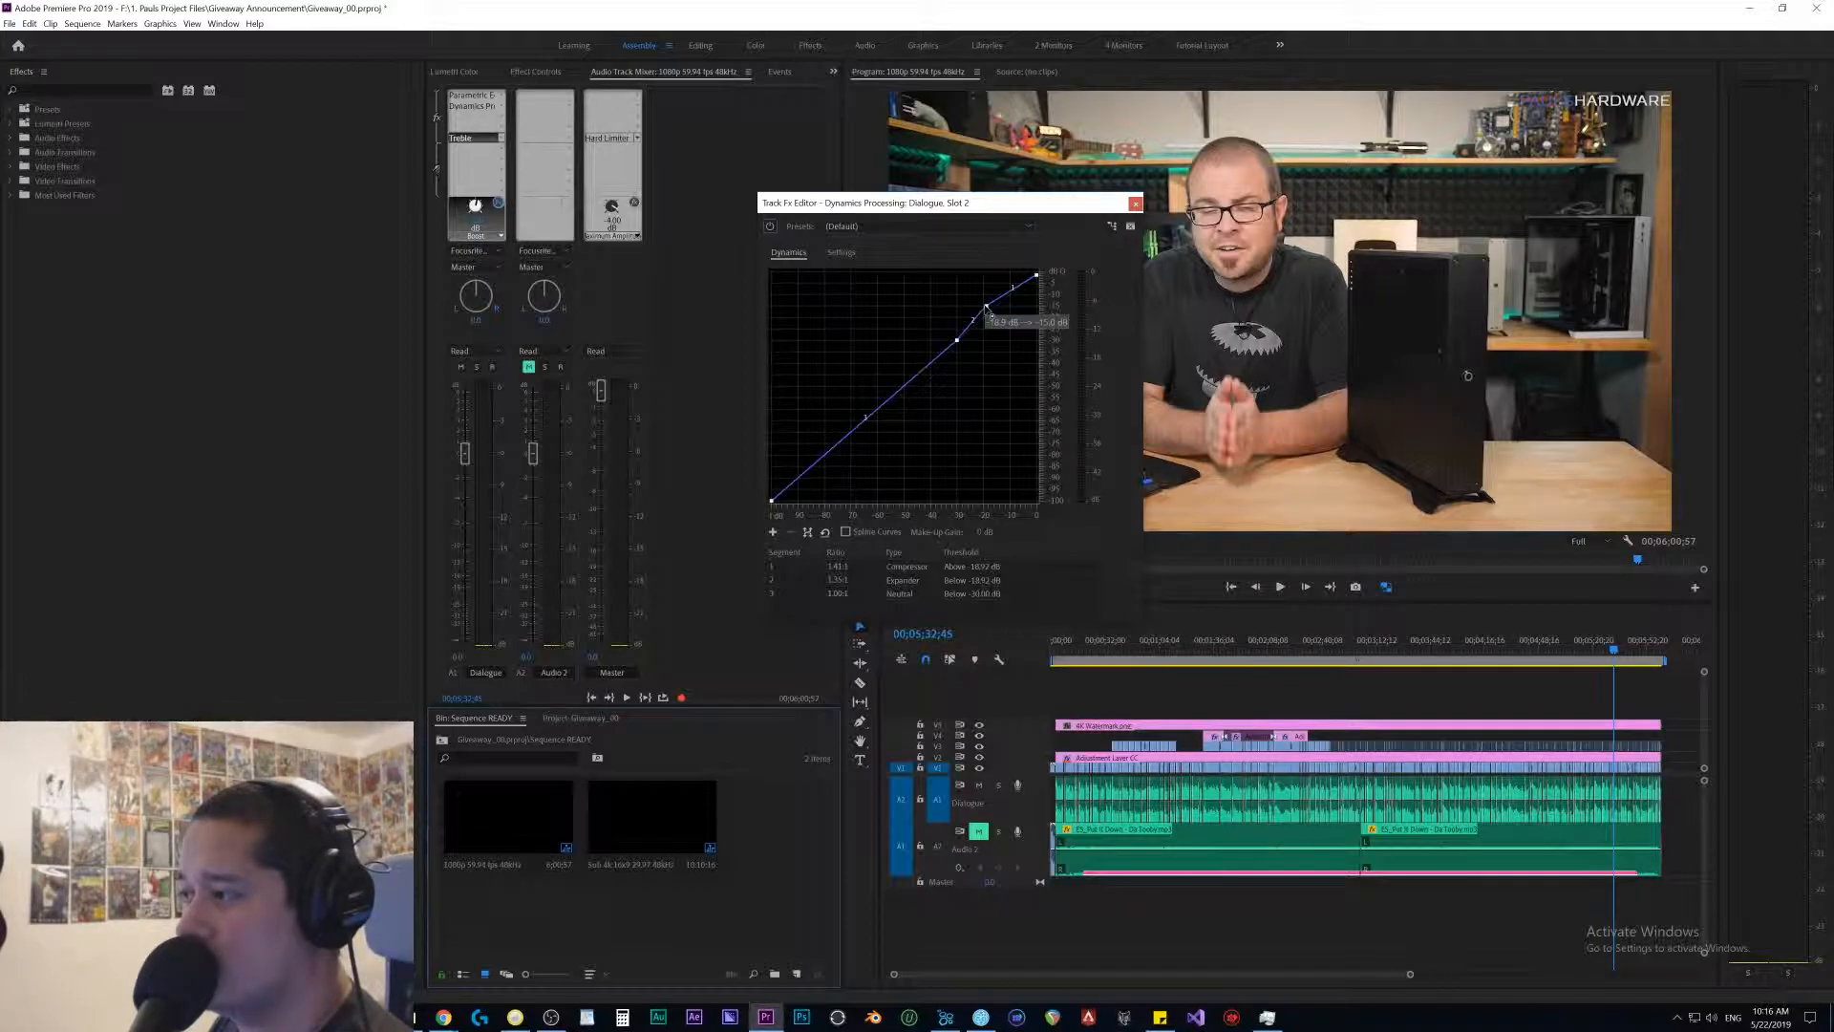
# - Examine the input and output signal levels of the curve point between the expander and compressor segments, leaving the point unedited
pyautogui.moveTo(988, 310)
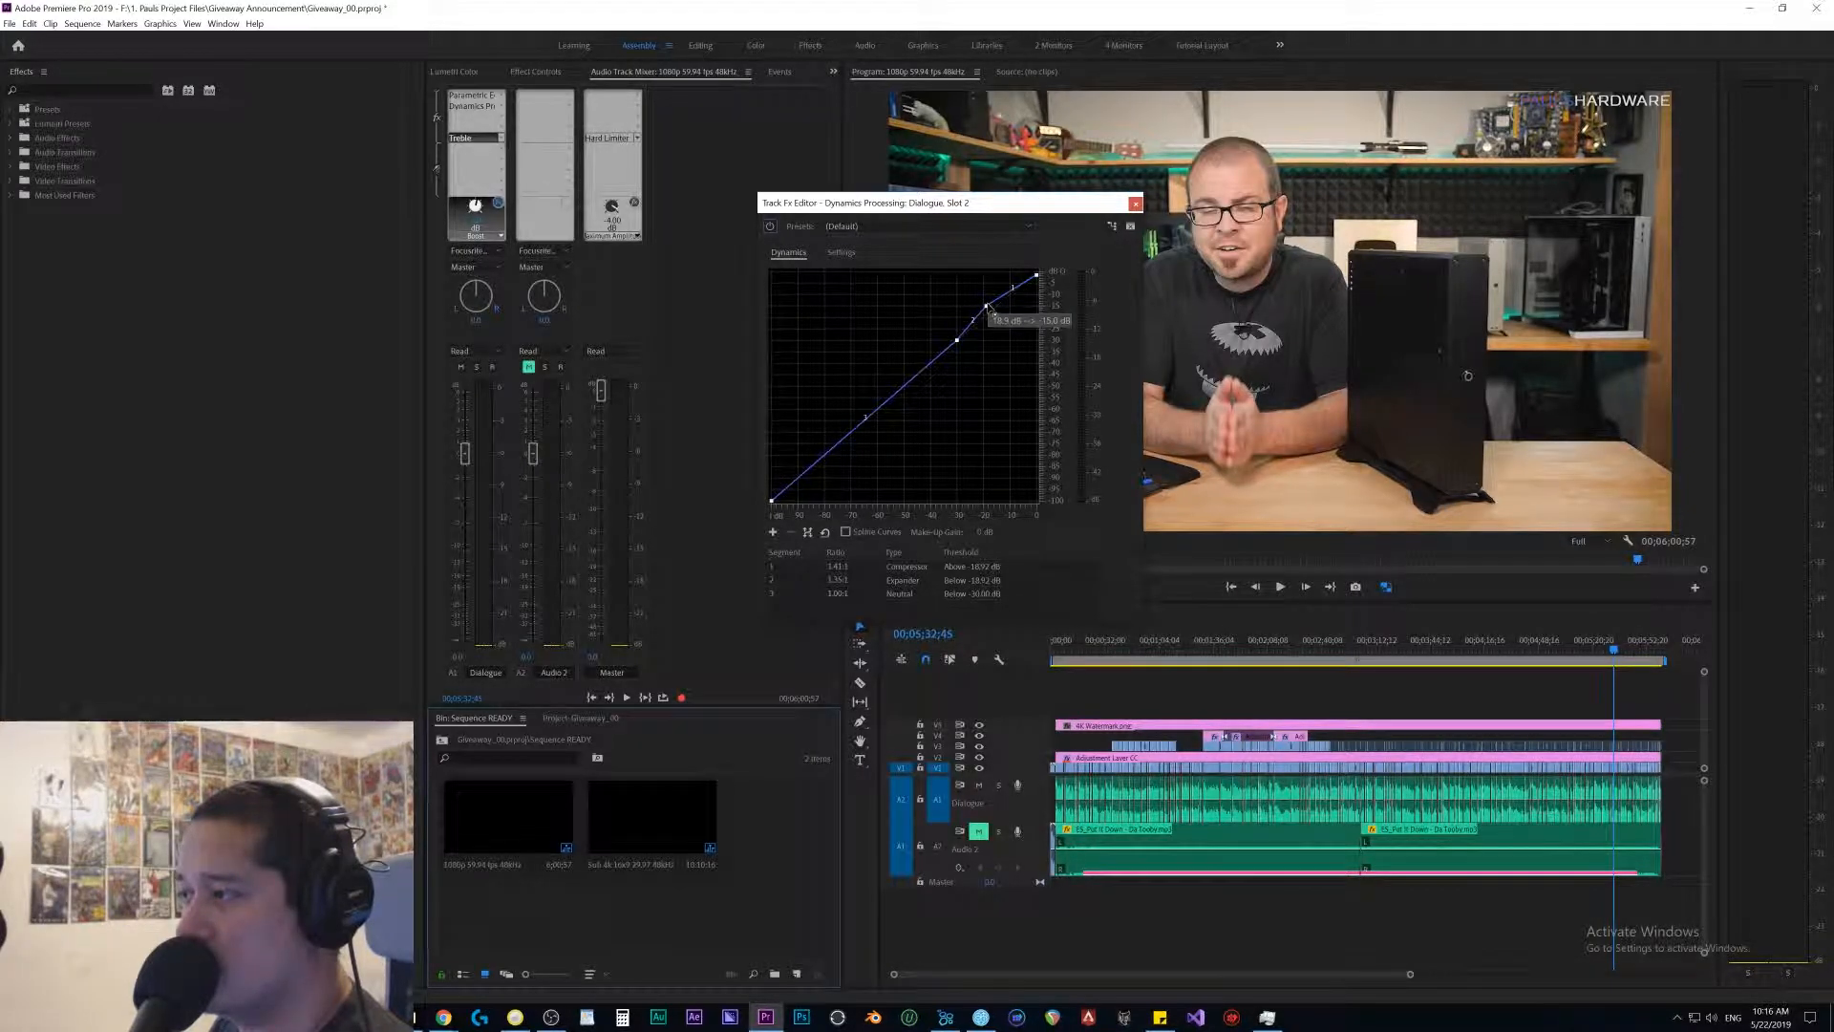
pyautogui.rightClick(989, 308)
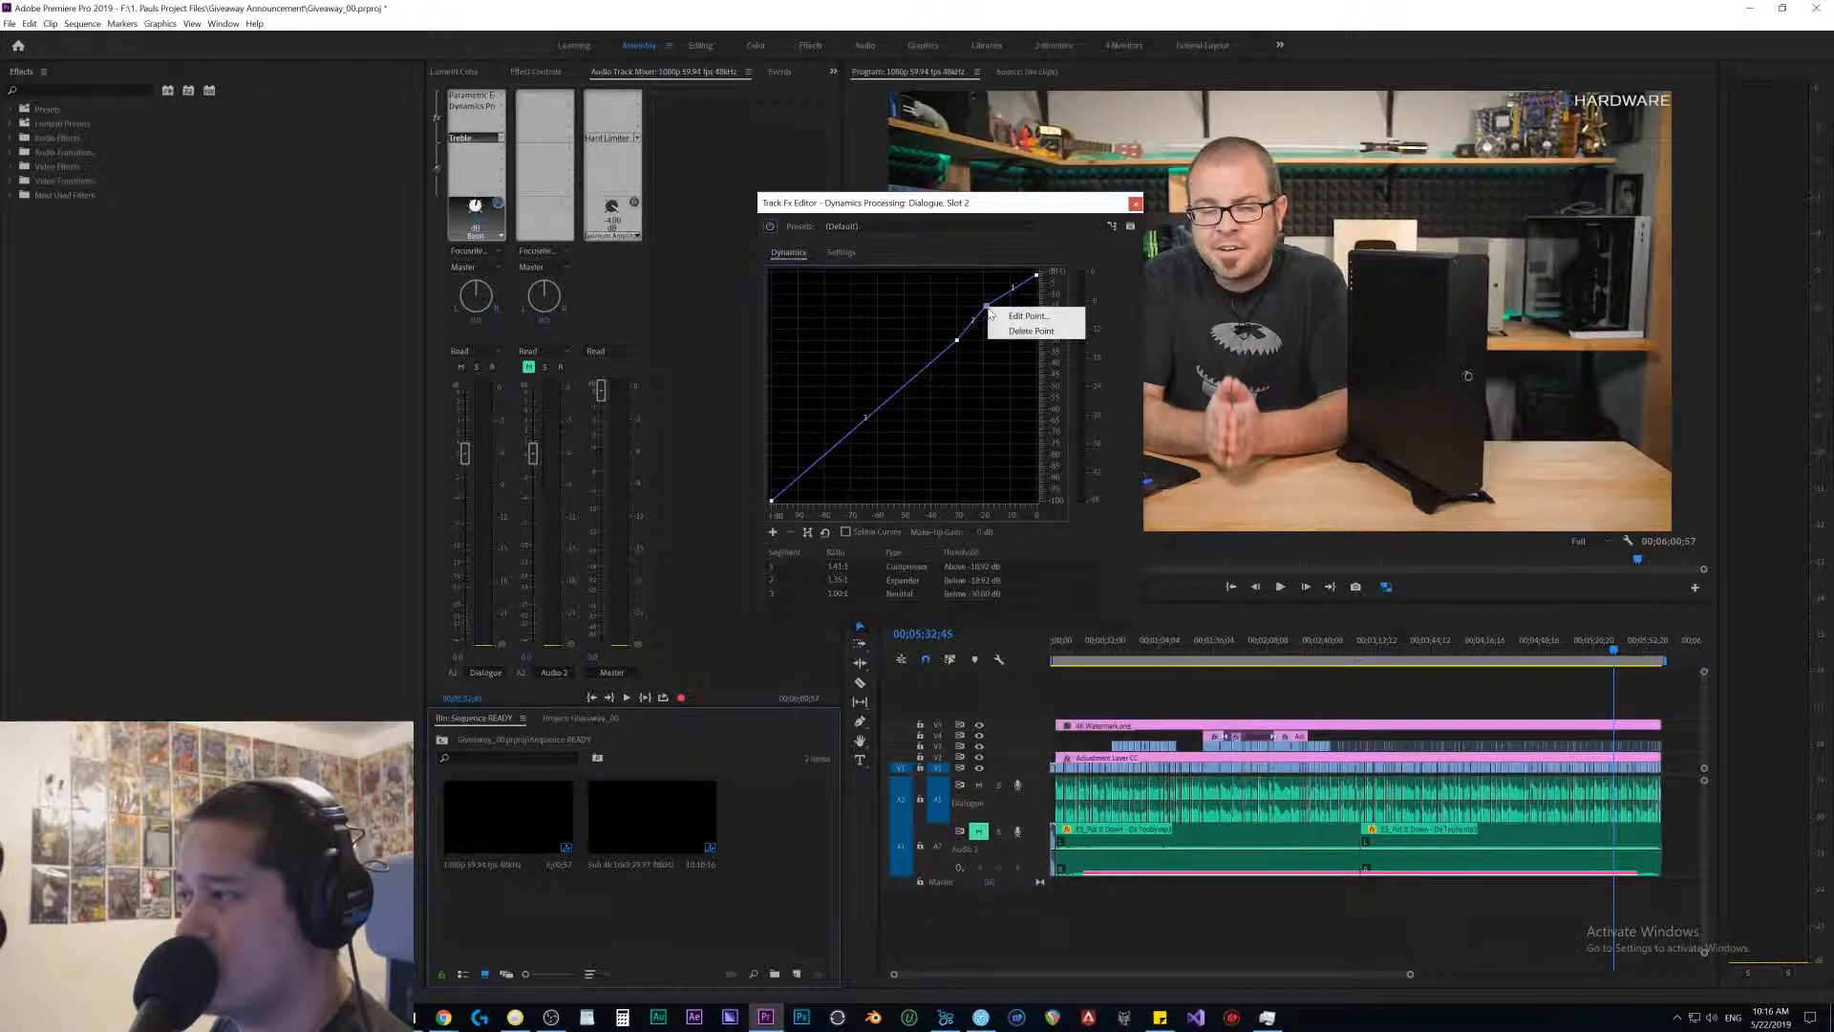
pyautogui.click(1025, 317)
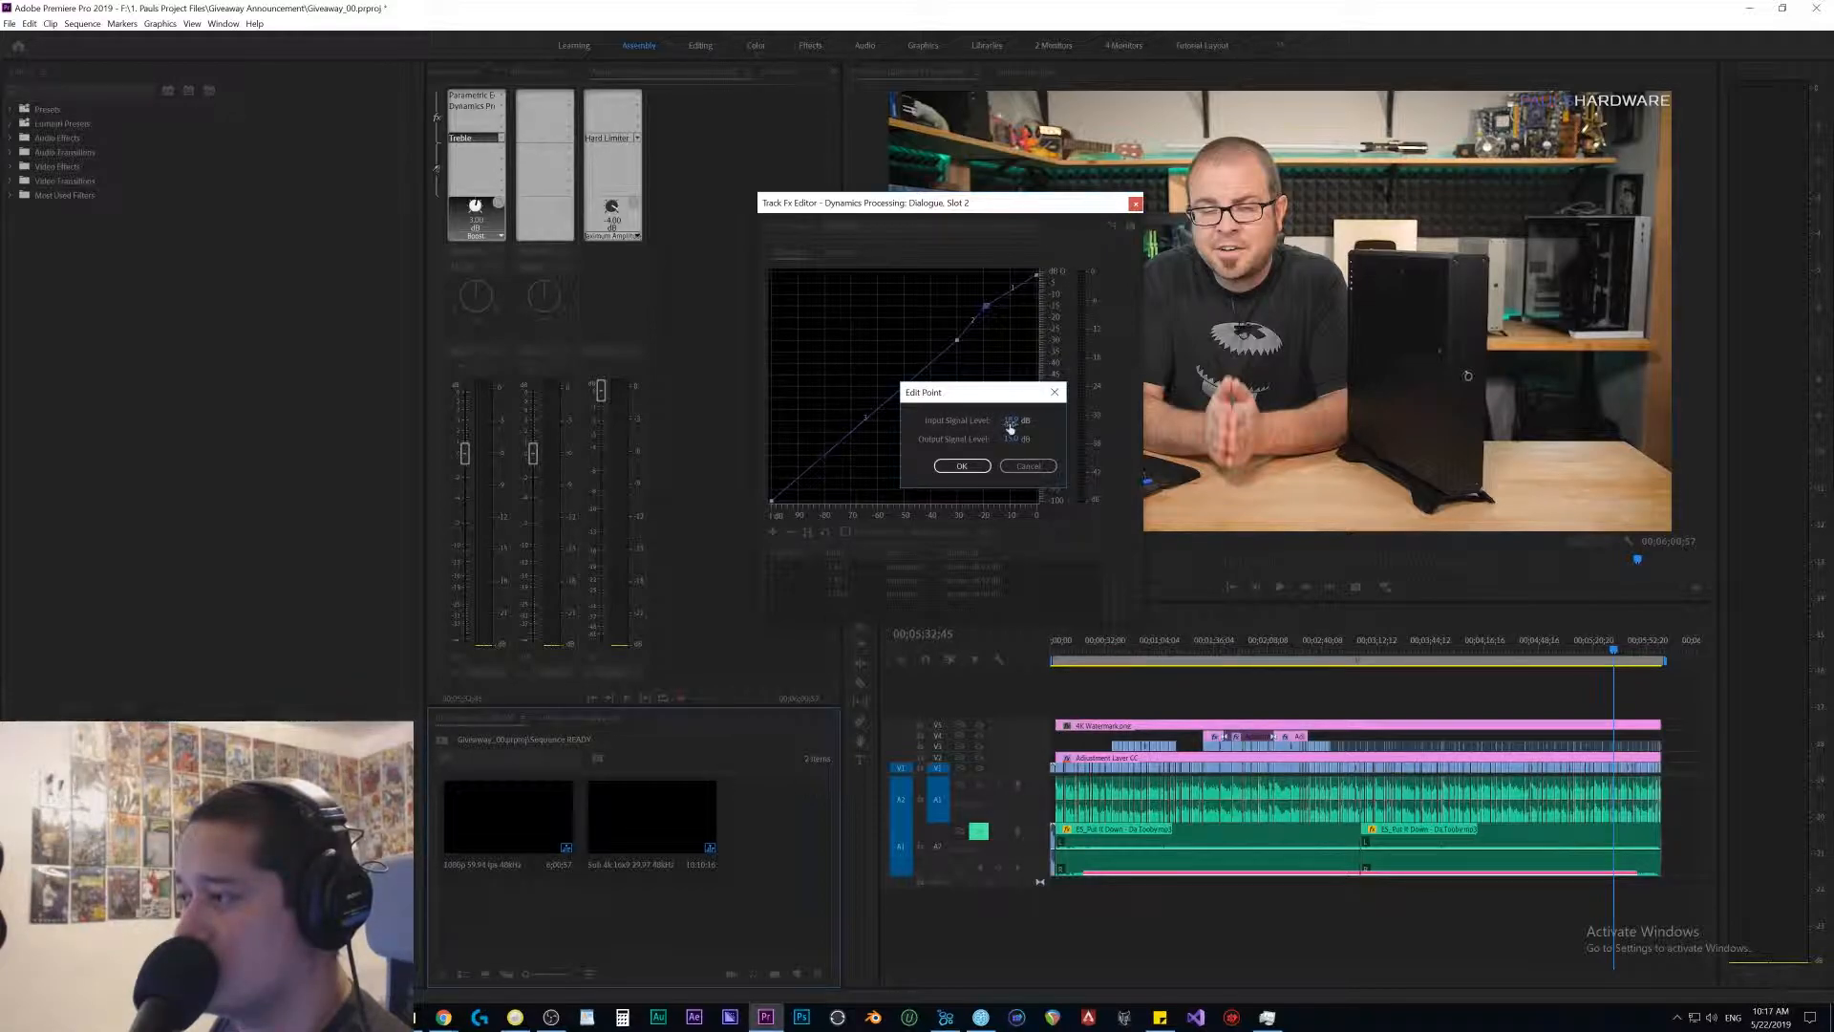
pyautogui.moveTo(1002, 392); pyautogui.dragTo(868, 332)
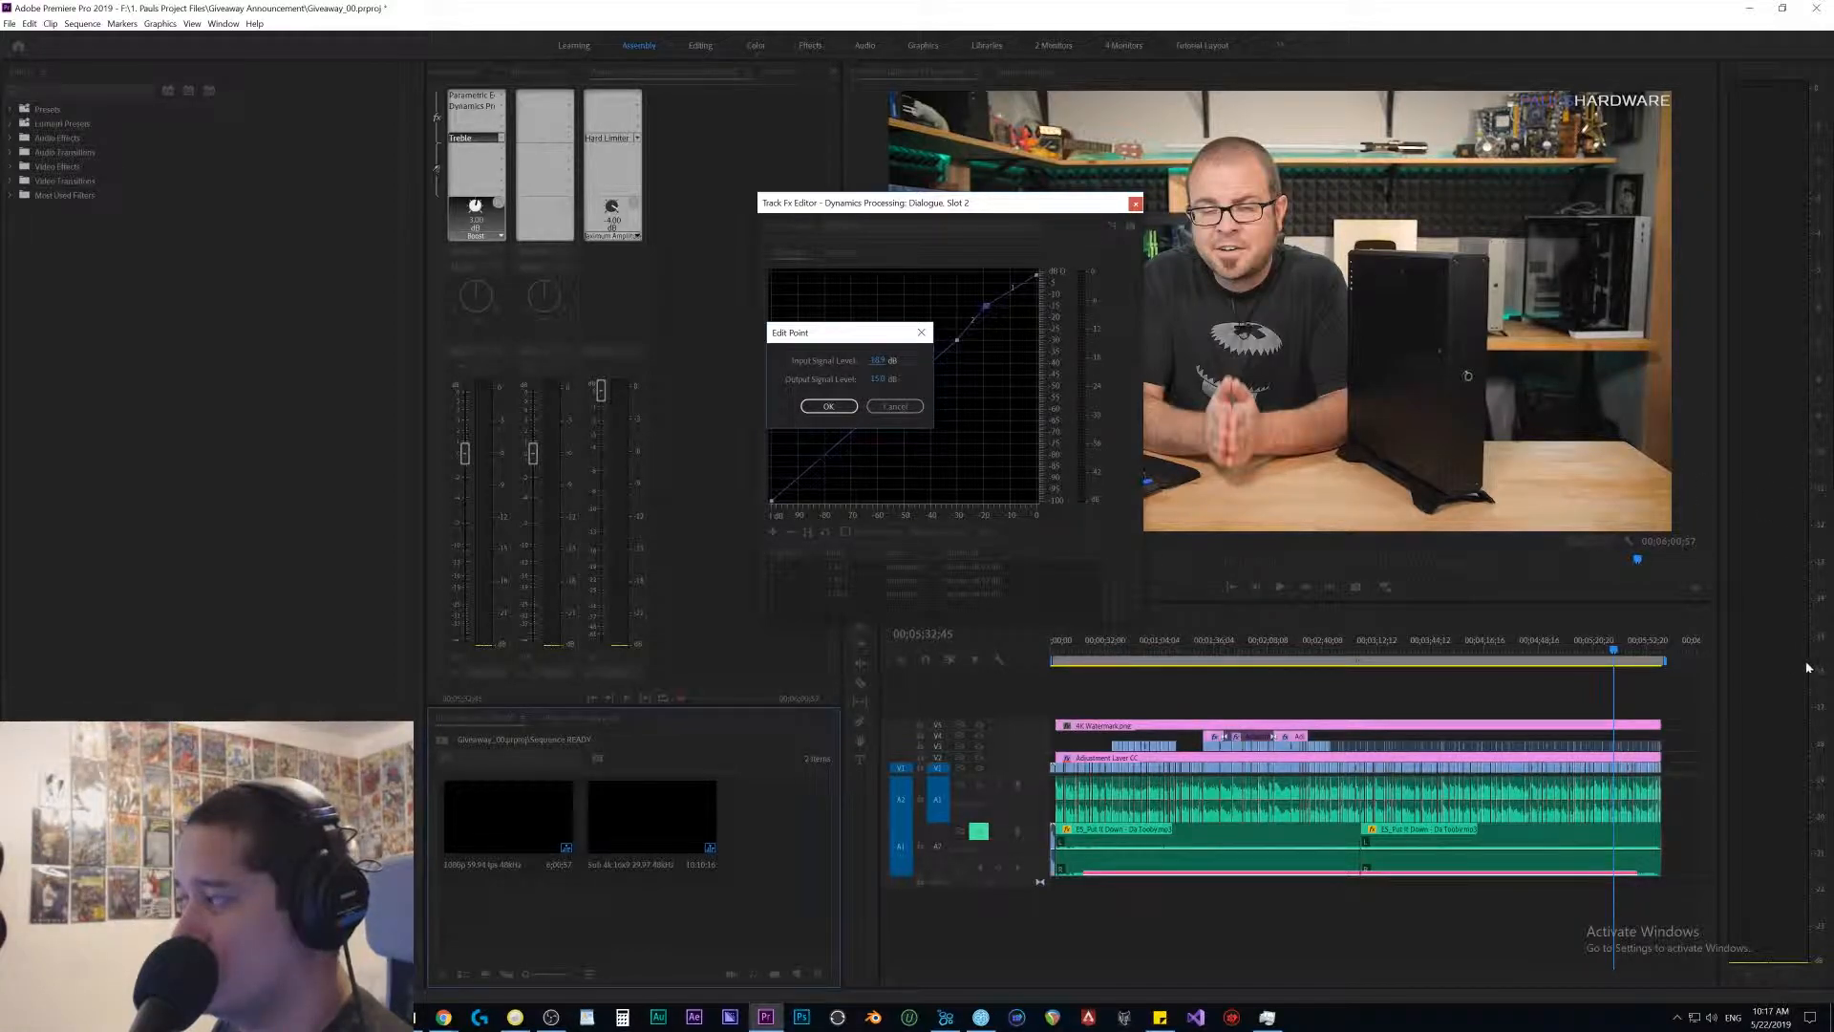
pyautogui.click(893, 405)
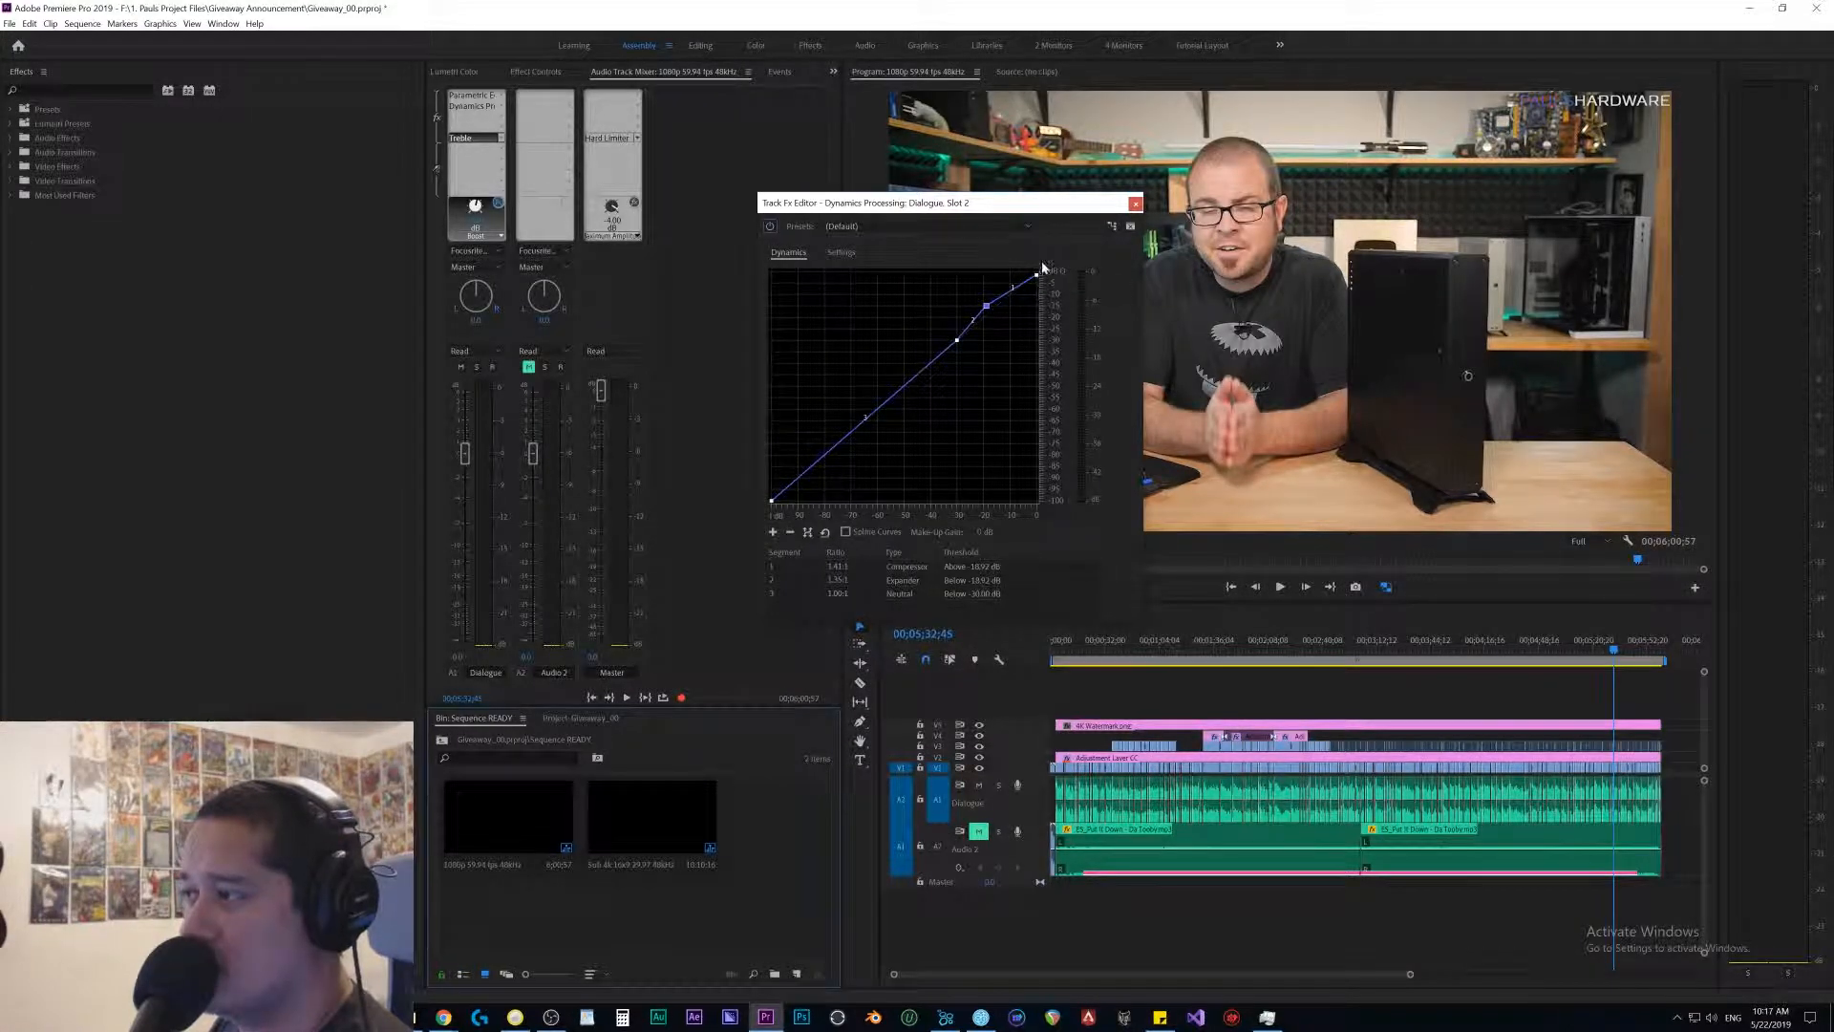
# - Examine the curve's uppermost point and play the dialogue to watch its level along the compressor segment
pyautogui.moveTo(1039, 277)
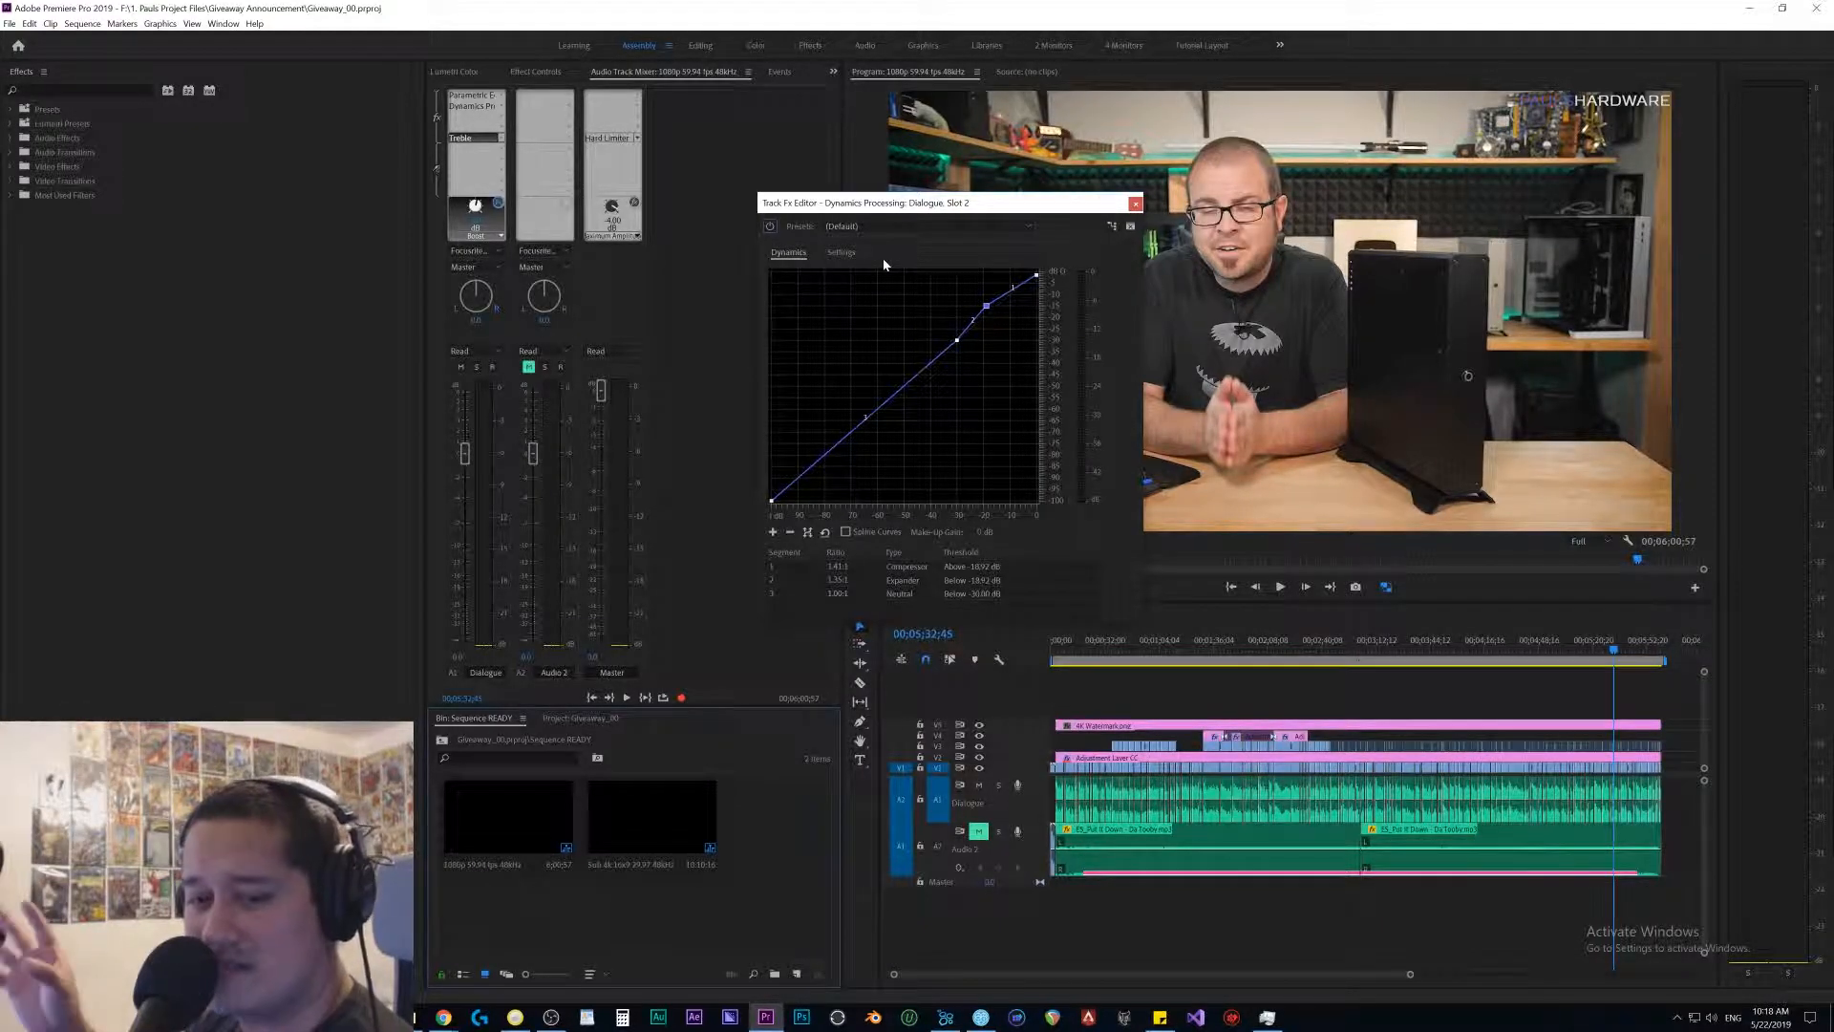
pyautogui.moveTo(1038, 277)
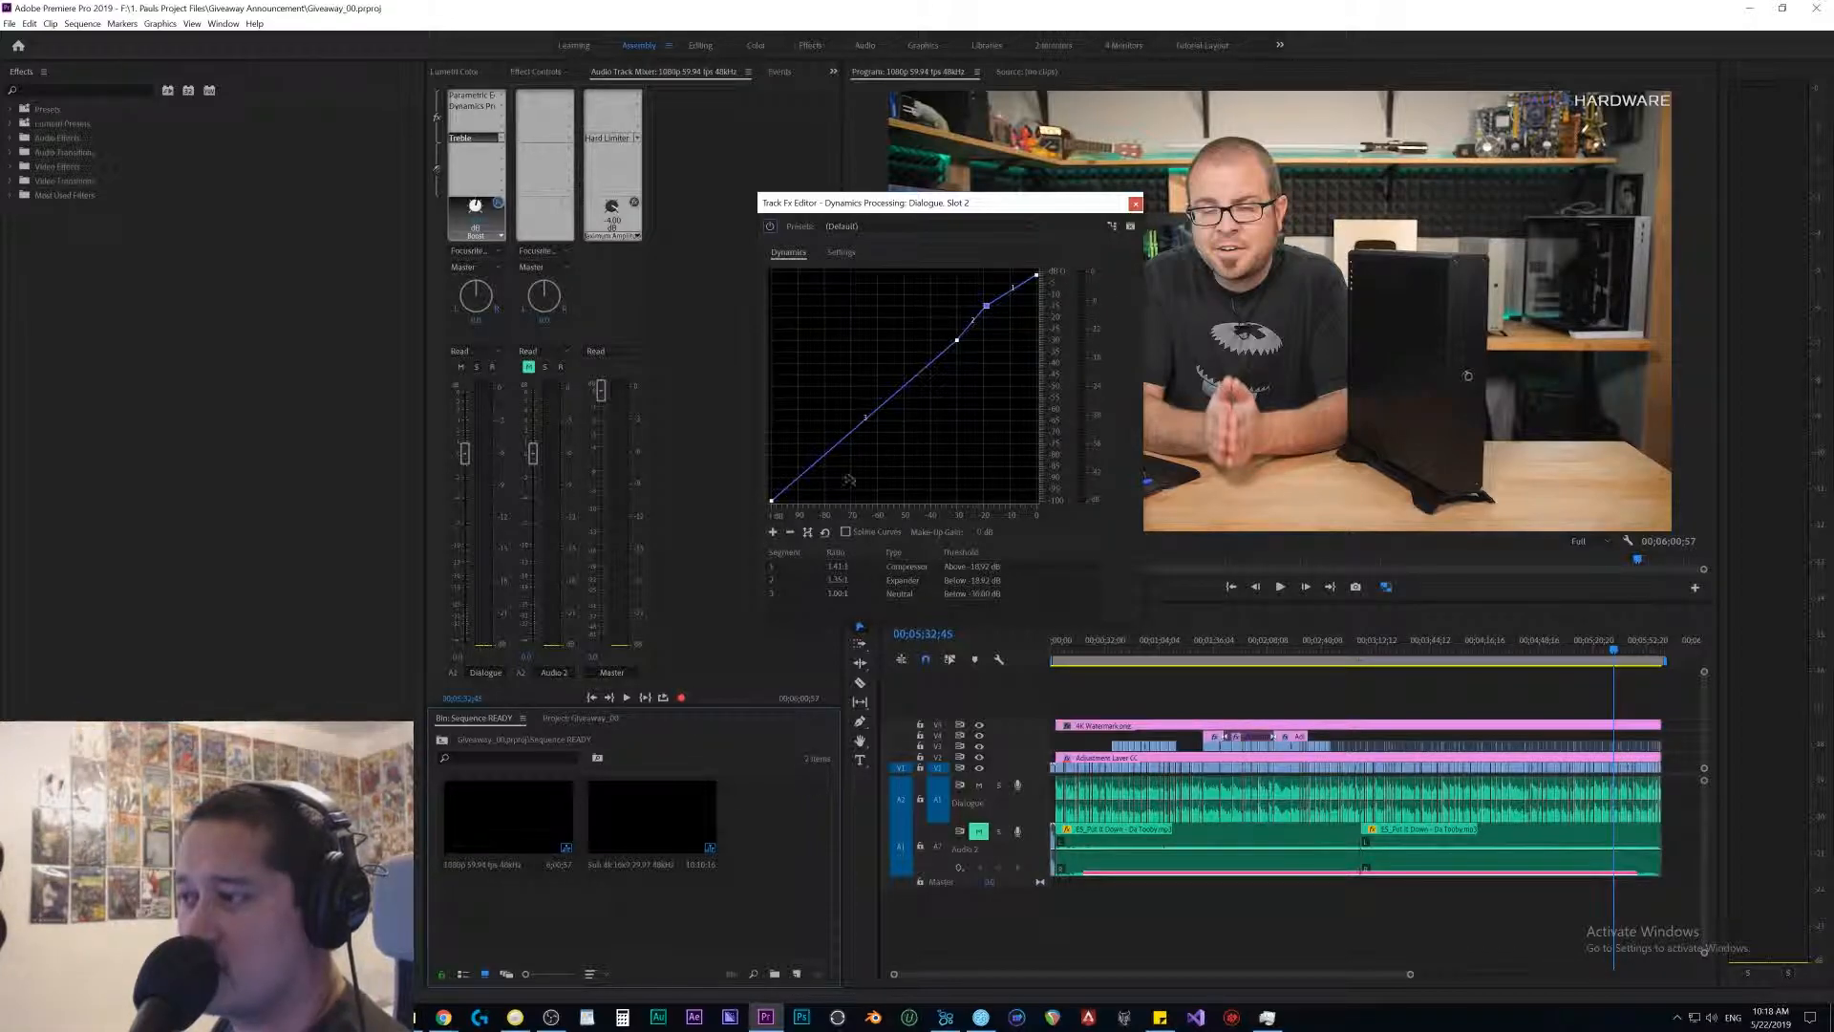
pyautogui.press('space')
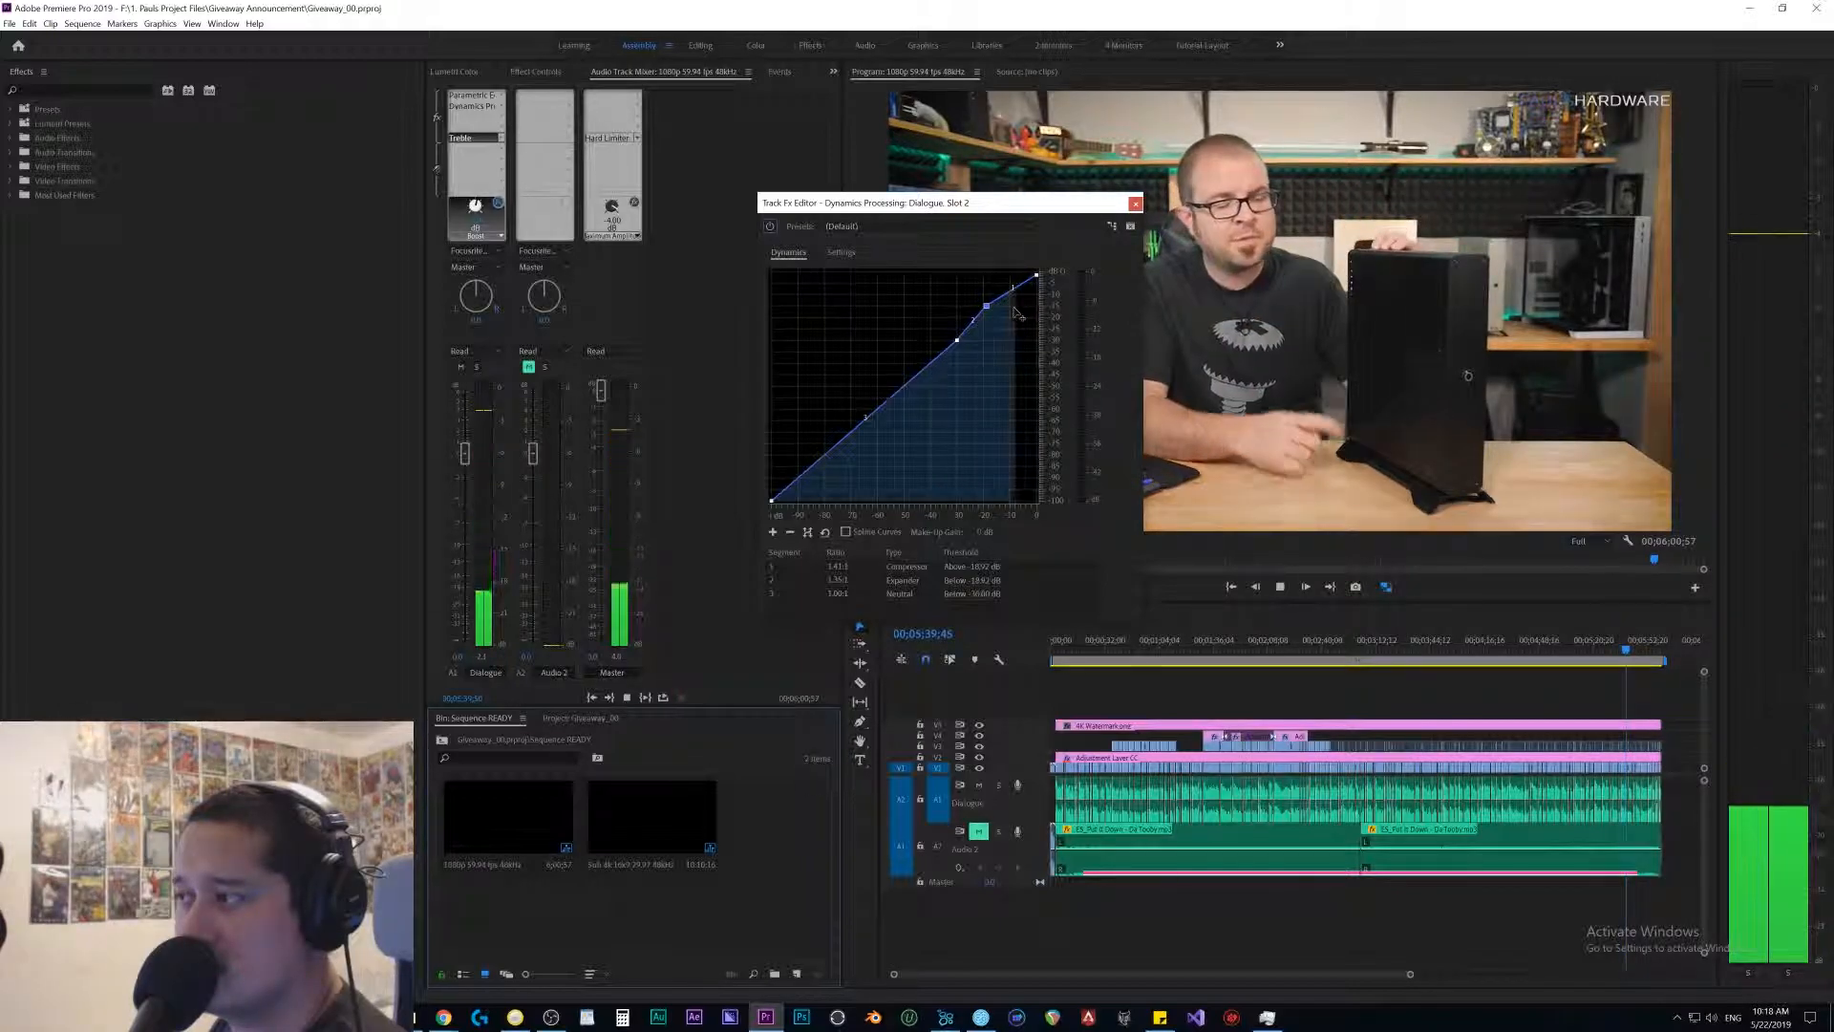
pyautogui.press('space')
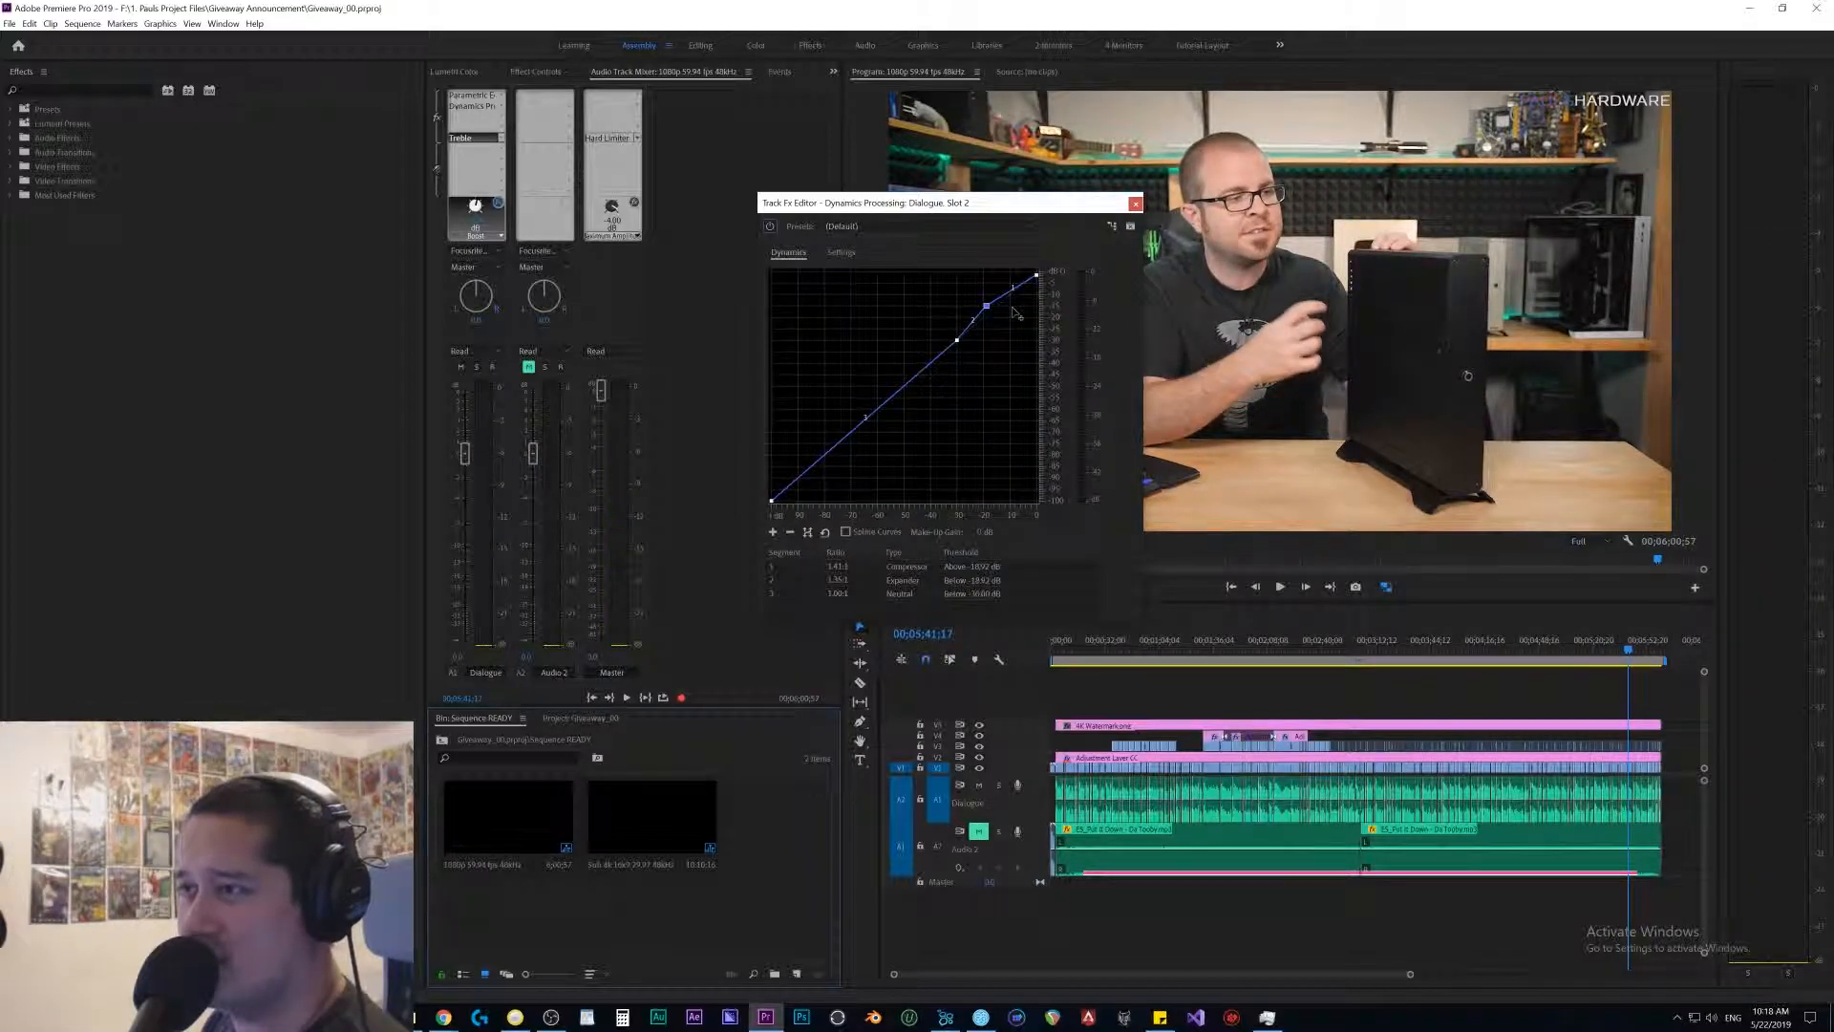
# - Close the Dynamics Processing editor, toggle the bypass of the Dialogue track's Treble effect, and play the dialogue to check the sound
pyautogui.click(1135, 204)
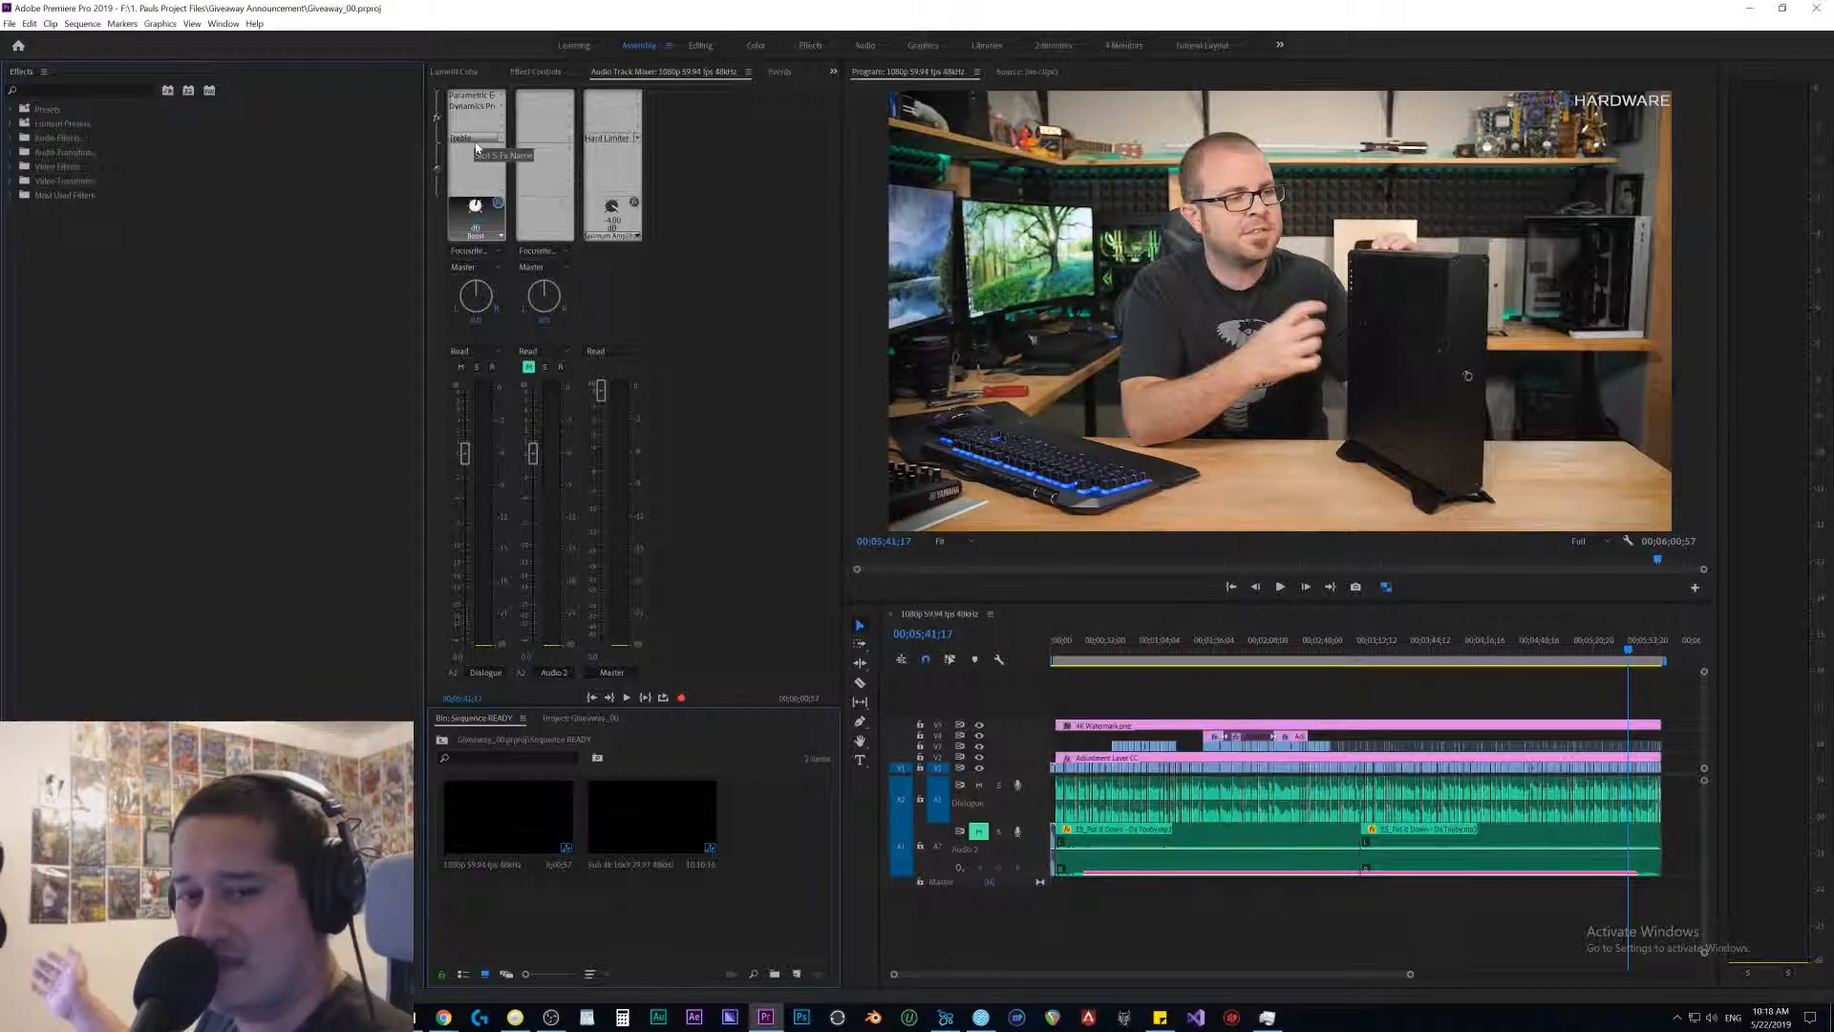
pyautogui.click(498, 204)
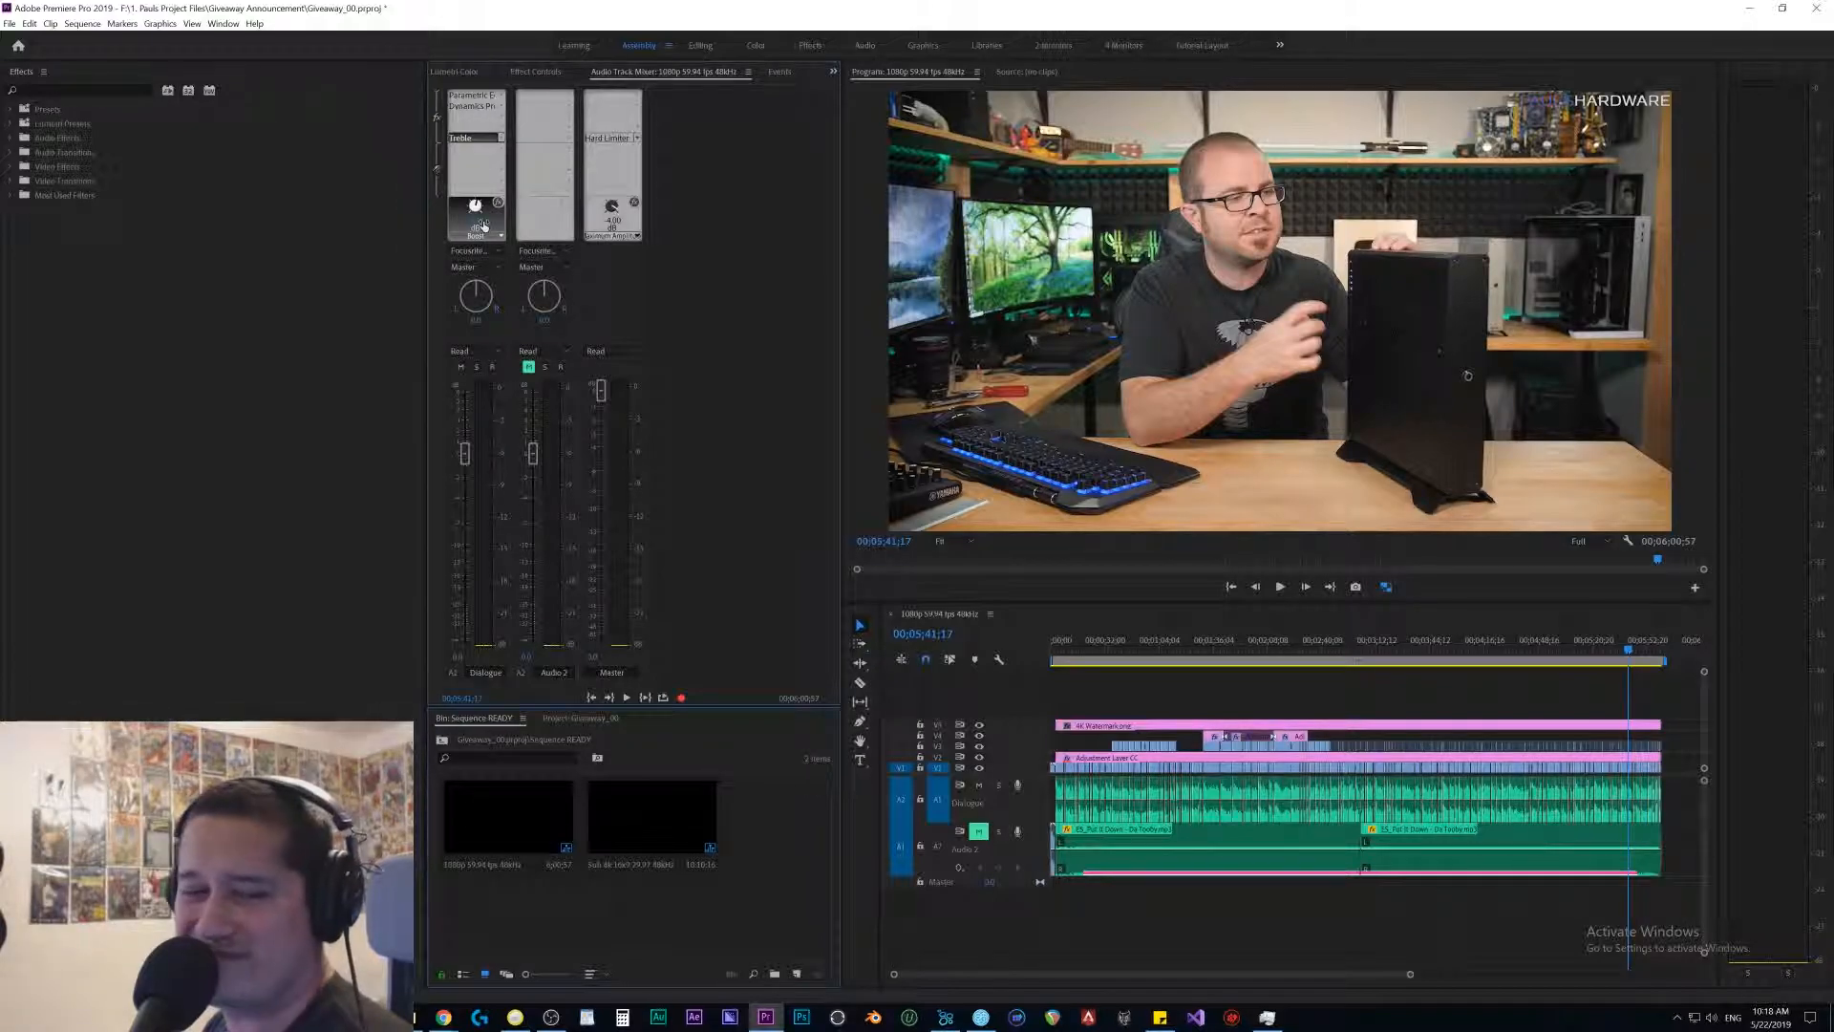
pyautogui.press('space')
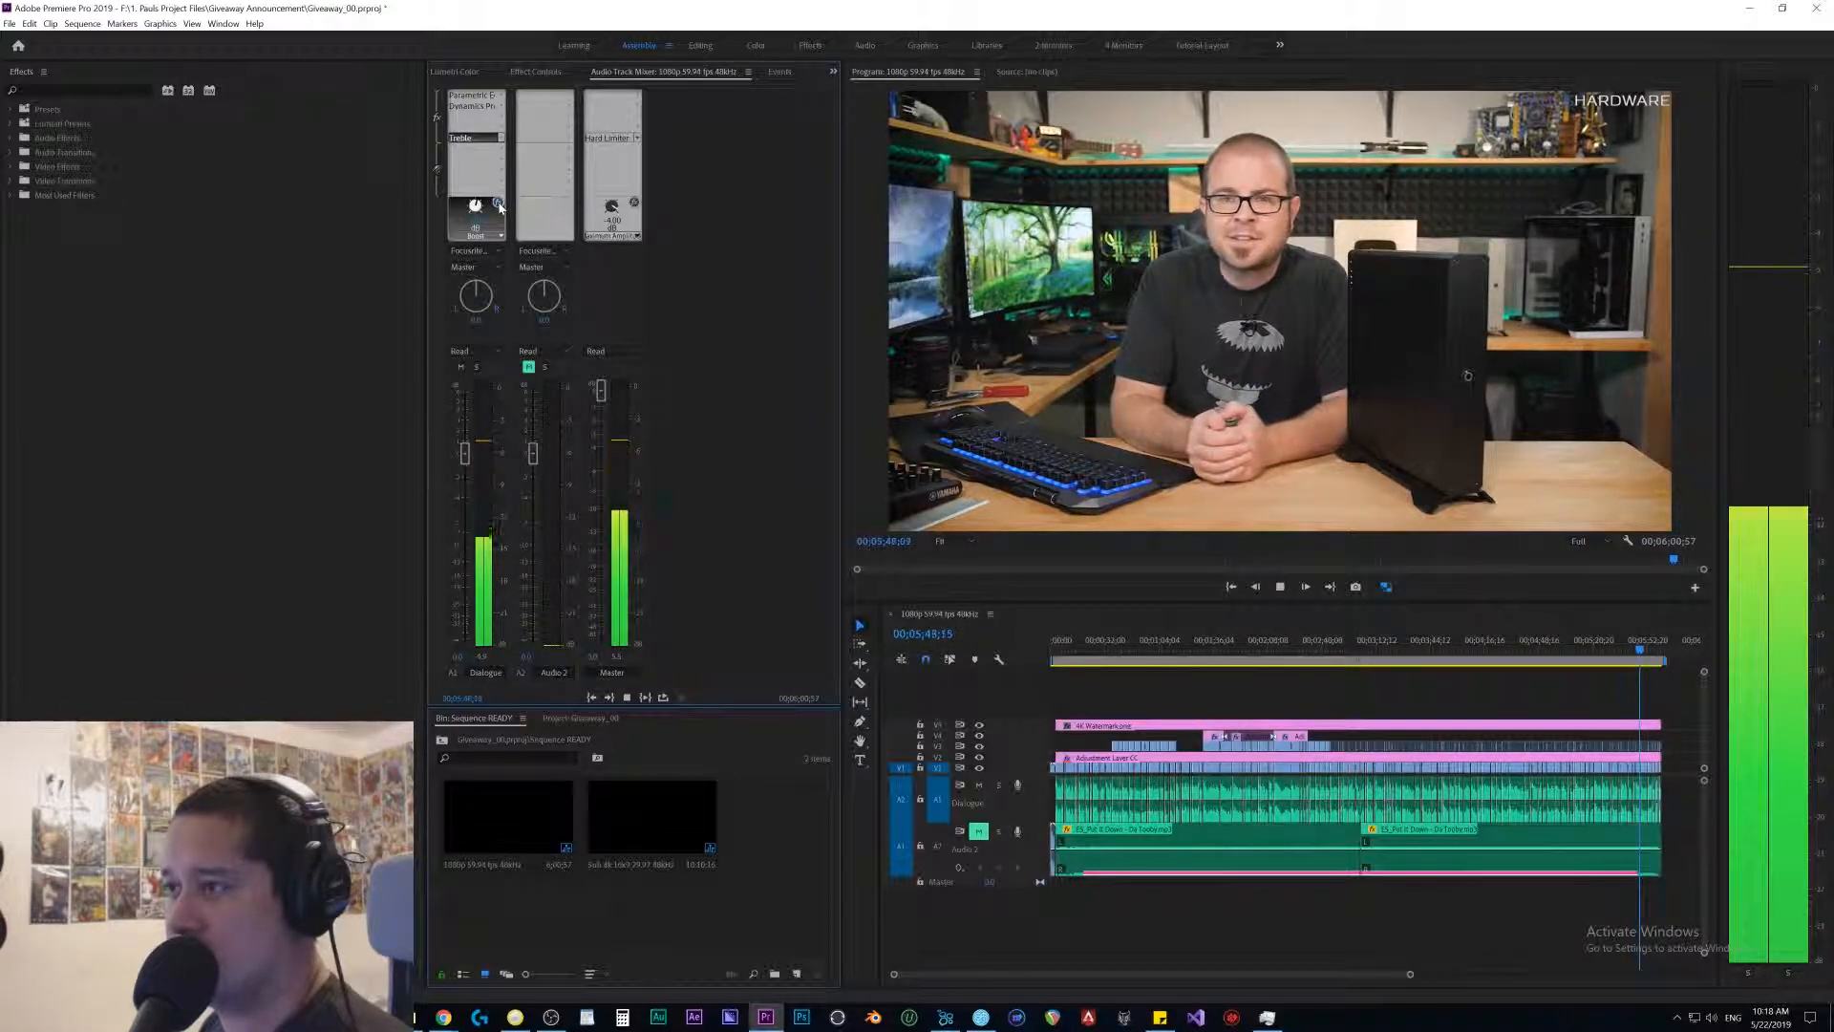
pyautogui.press('space')
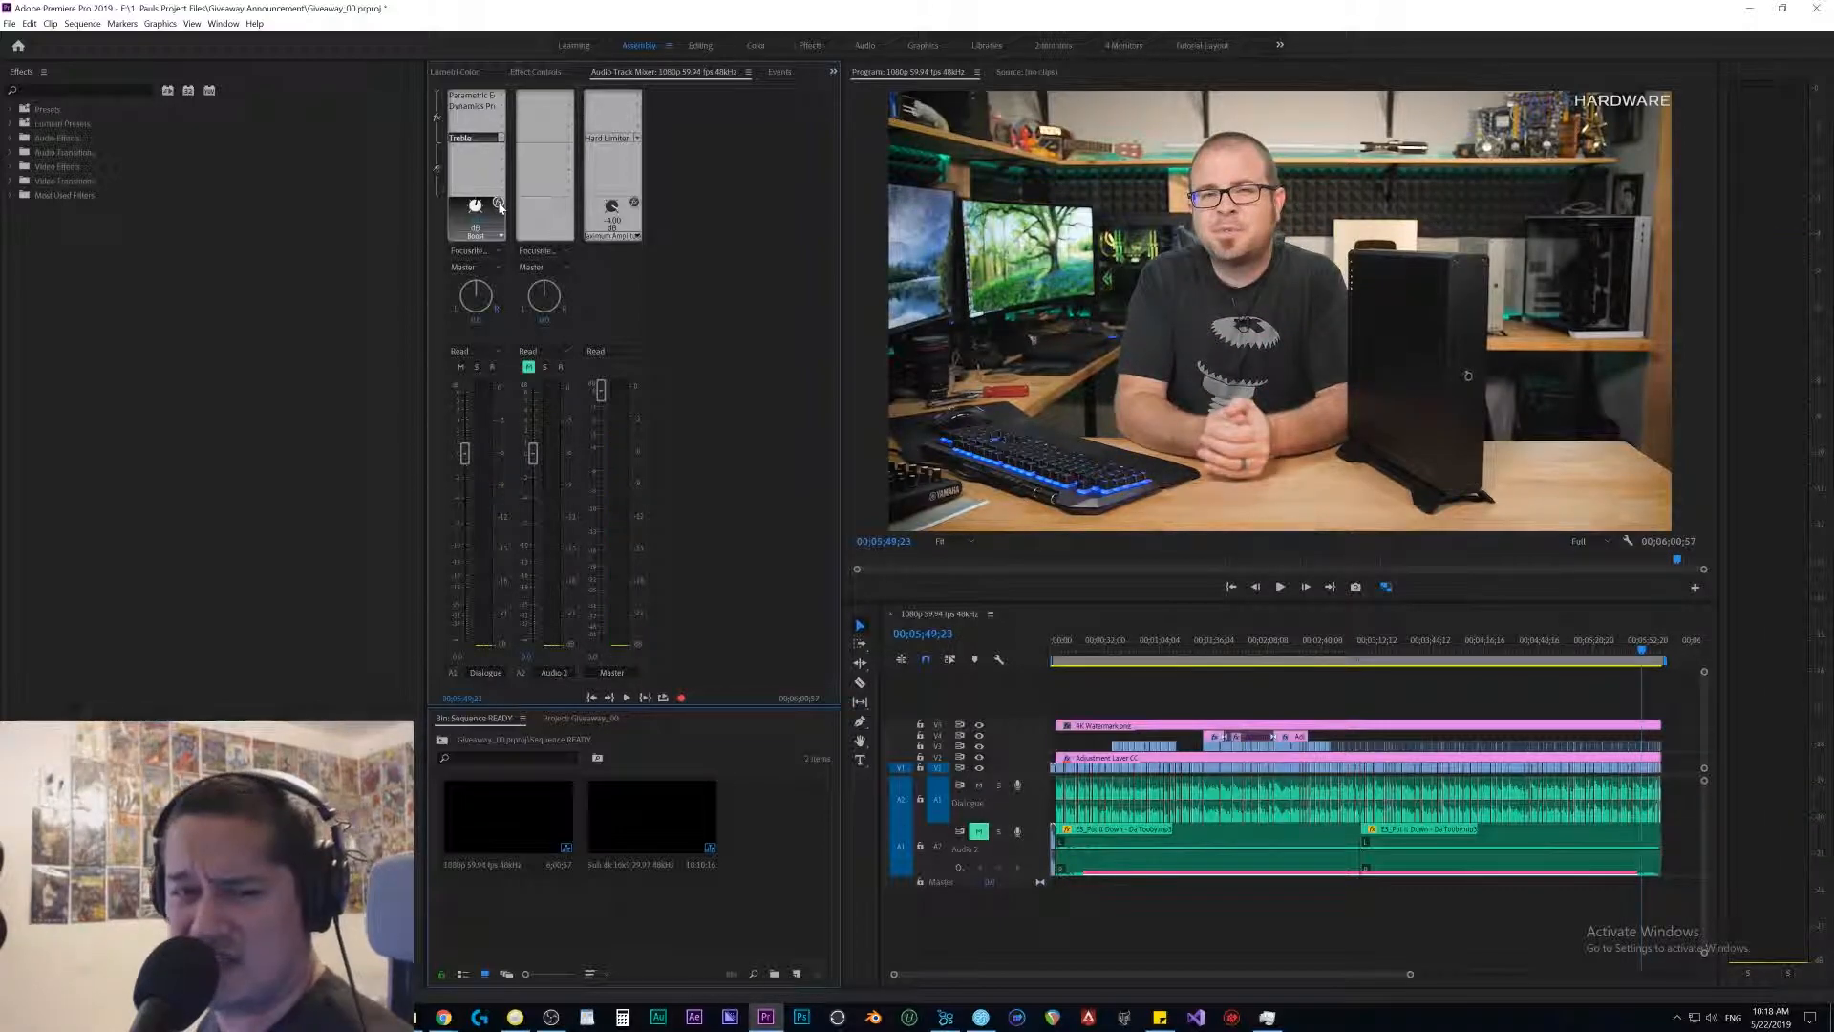